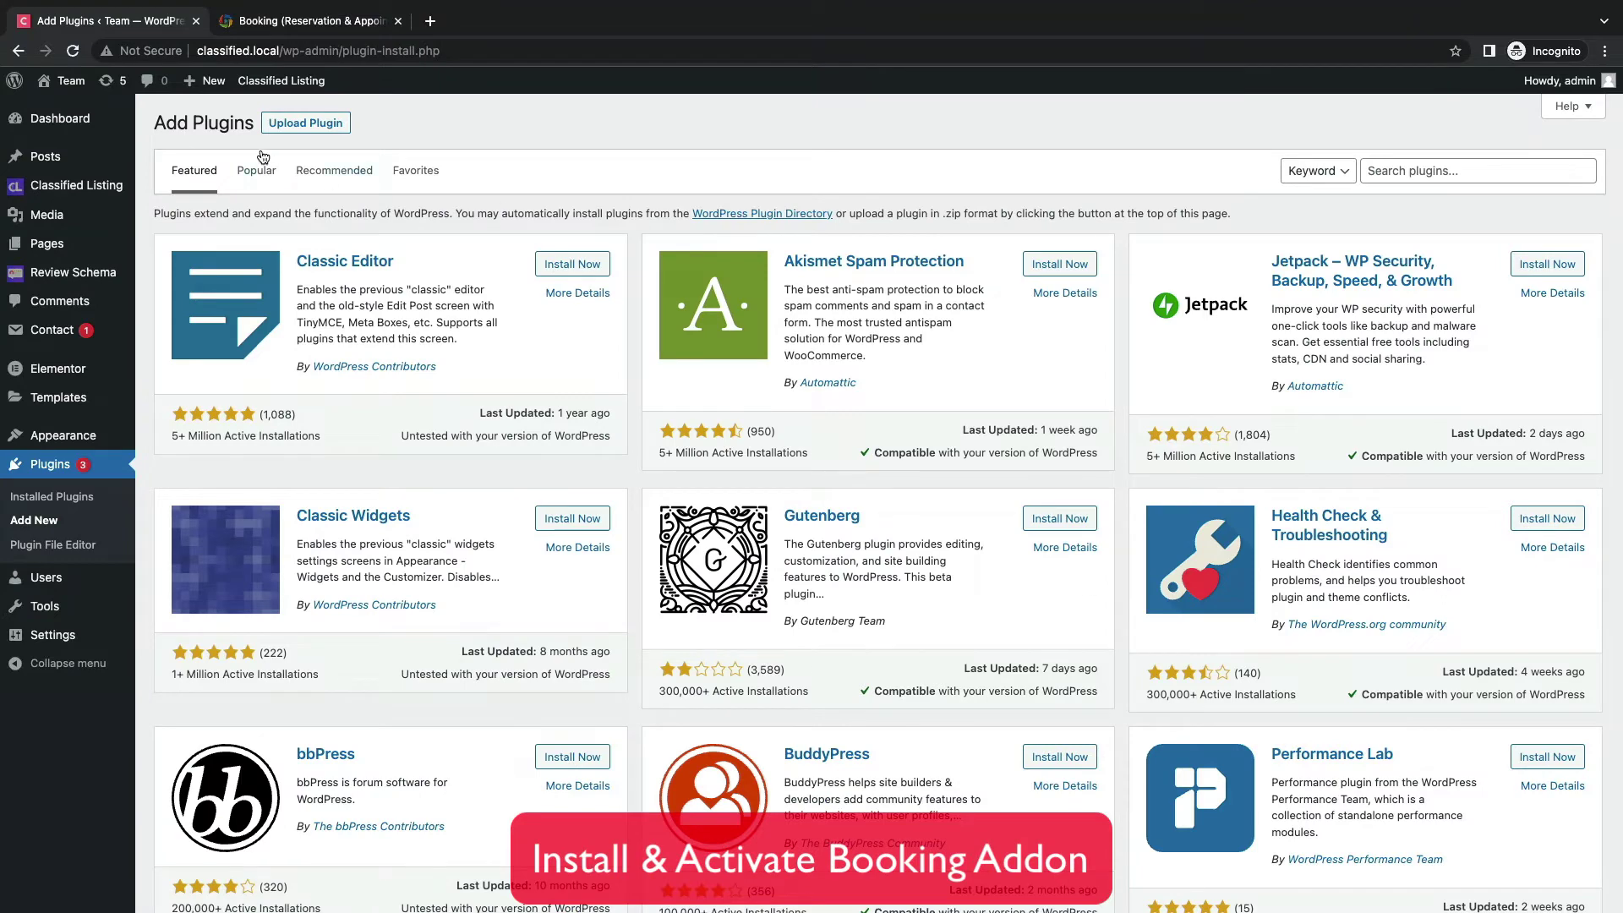
Install the booking add-on from the uploaded file rtcl-booking-v1.0.1.zip and activate the plugin.
{"action": "left_click", "coordinate": [300, 125]}
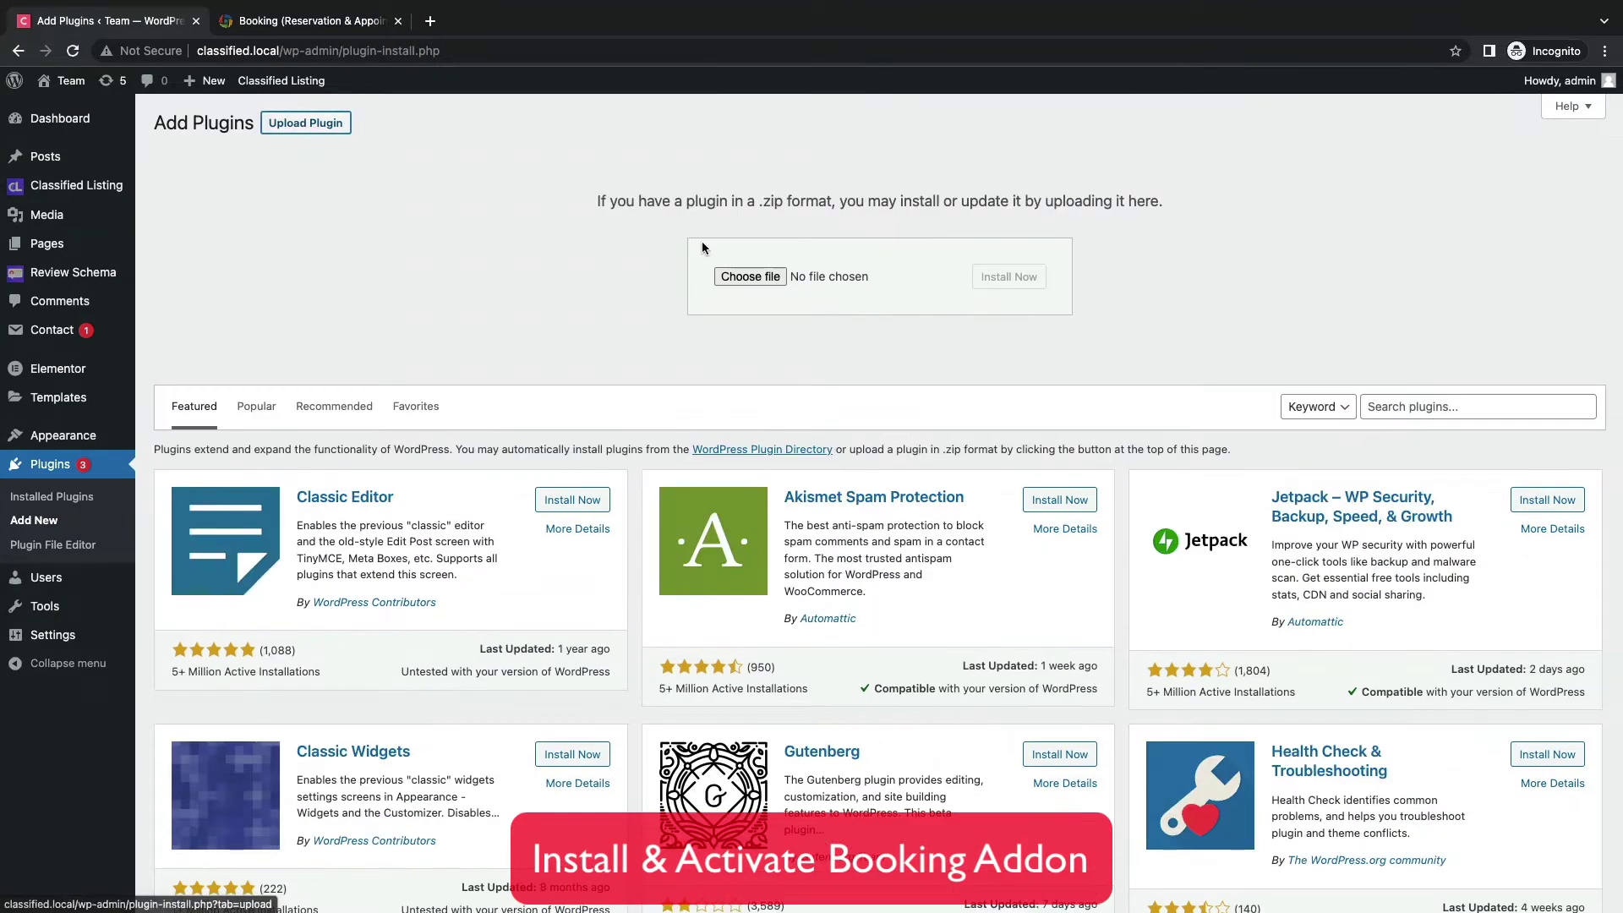
{"action": "left_click", "coordinate": [750, 277]}
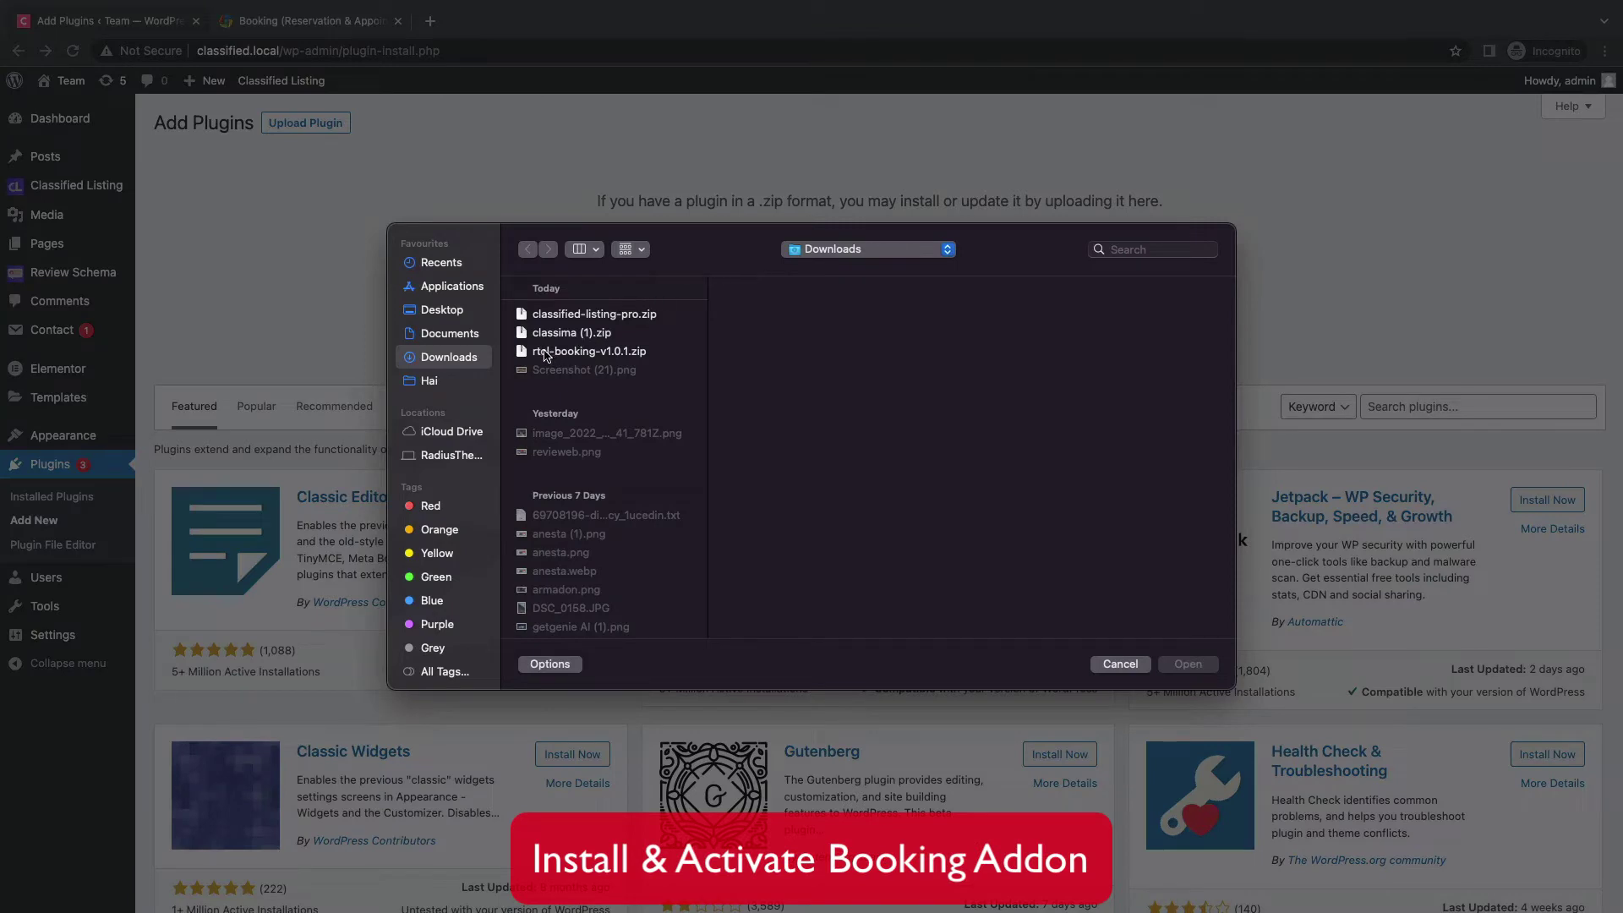
{"action": "left_click", "coordinate": [546, 352]}
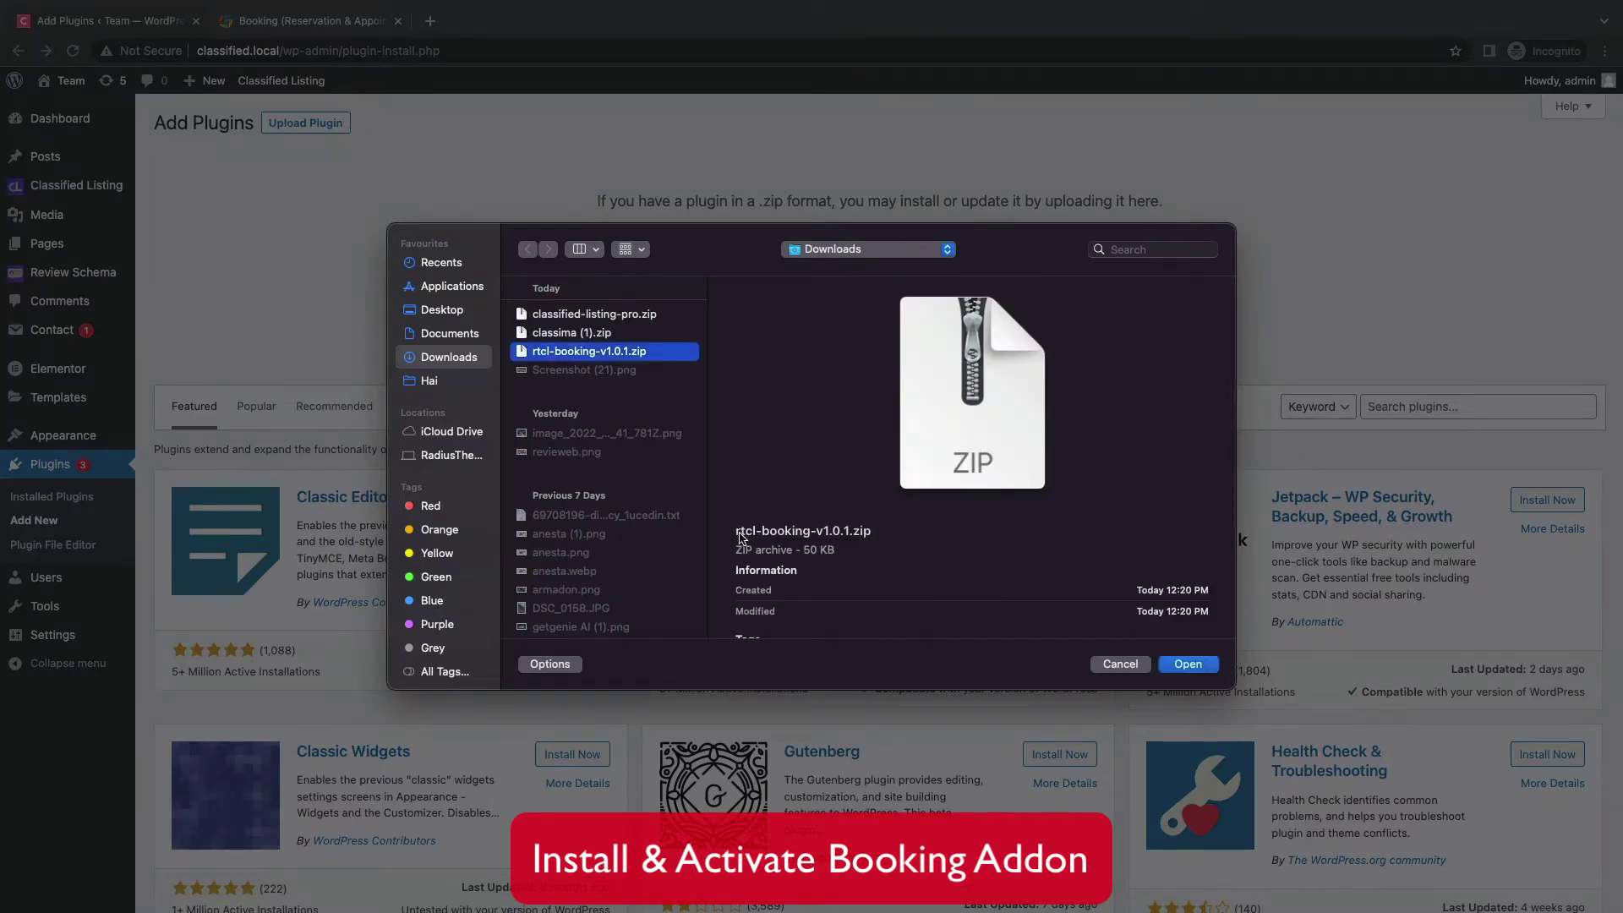
{"action": "left_click", "coordinate": [1190, 664]}
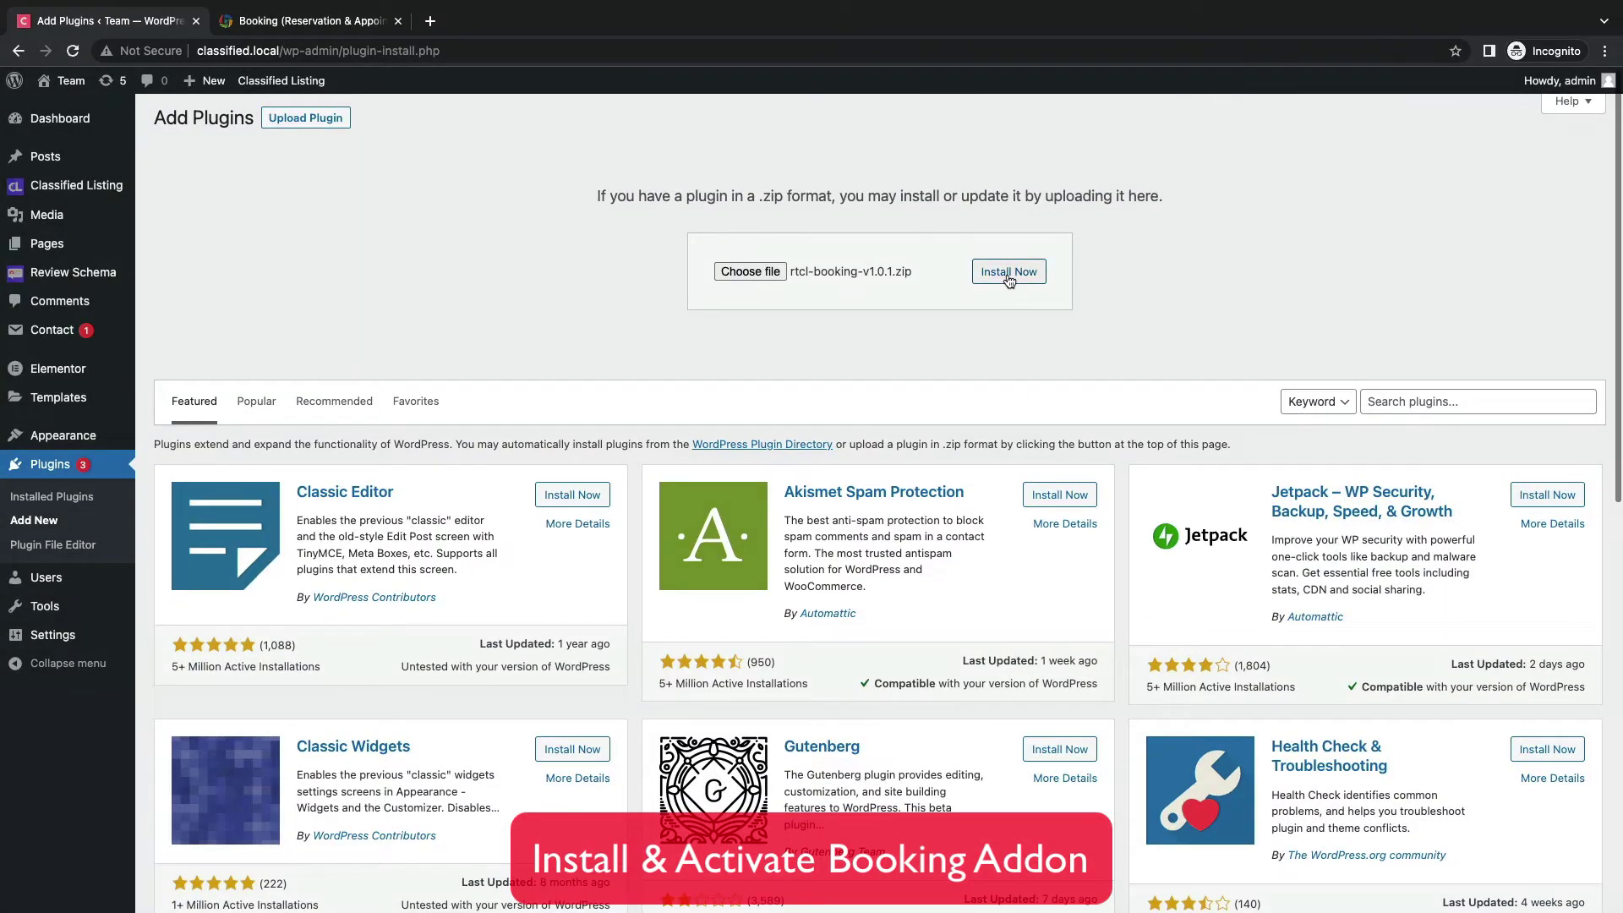
{"action": "left_click", "coordinate": [1010, 272]}
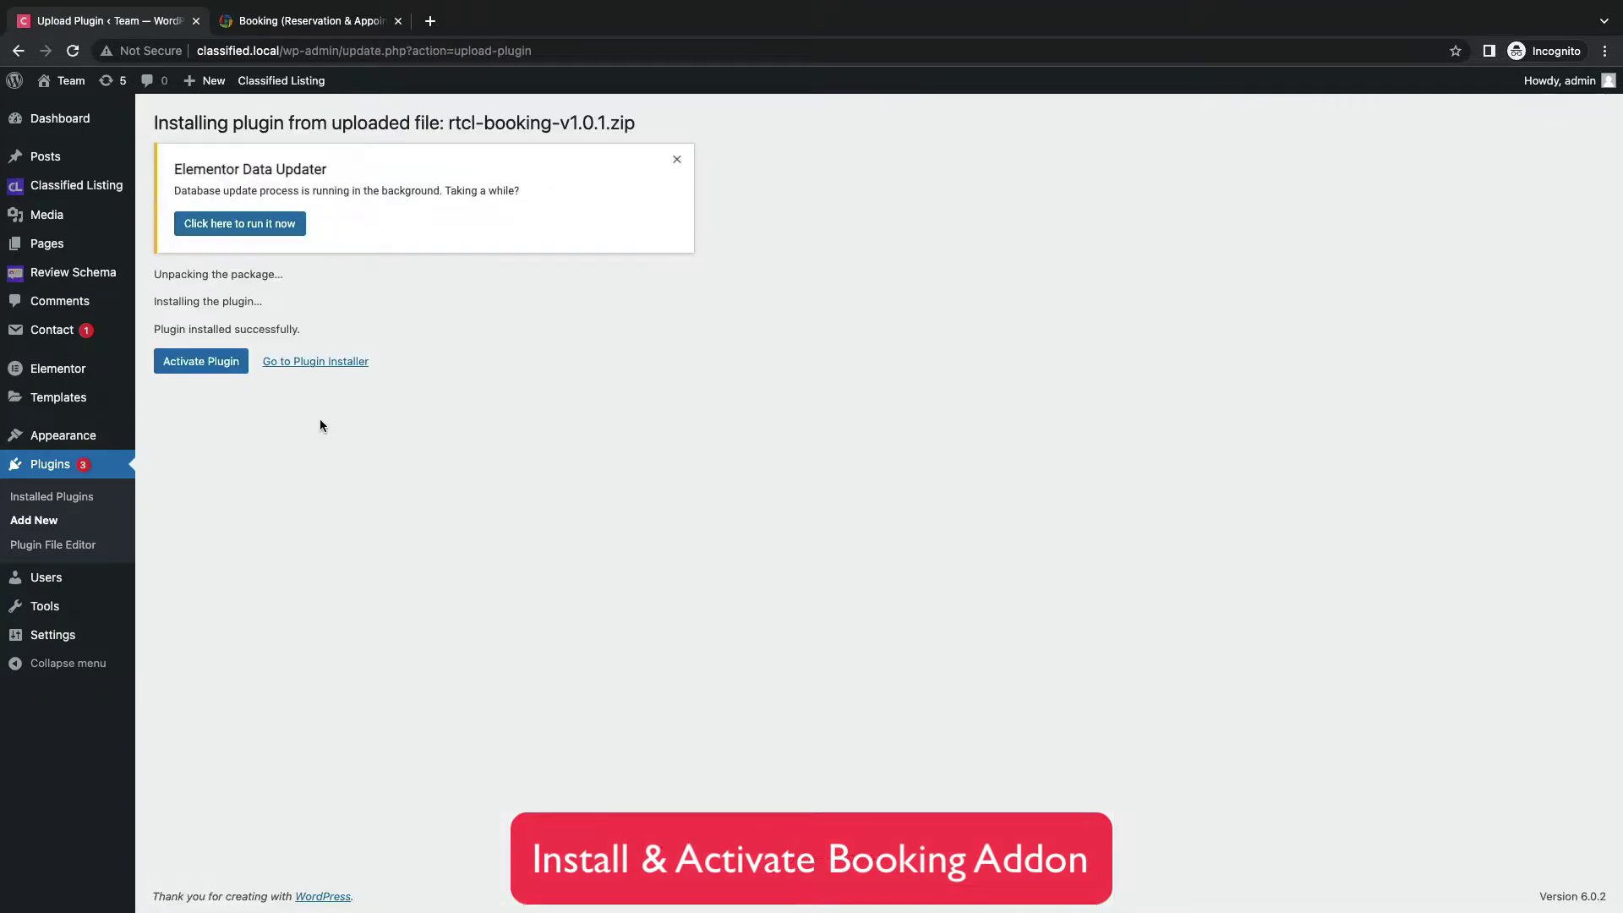
{"action": "left_click", "coordinate": [179, 363]}
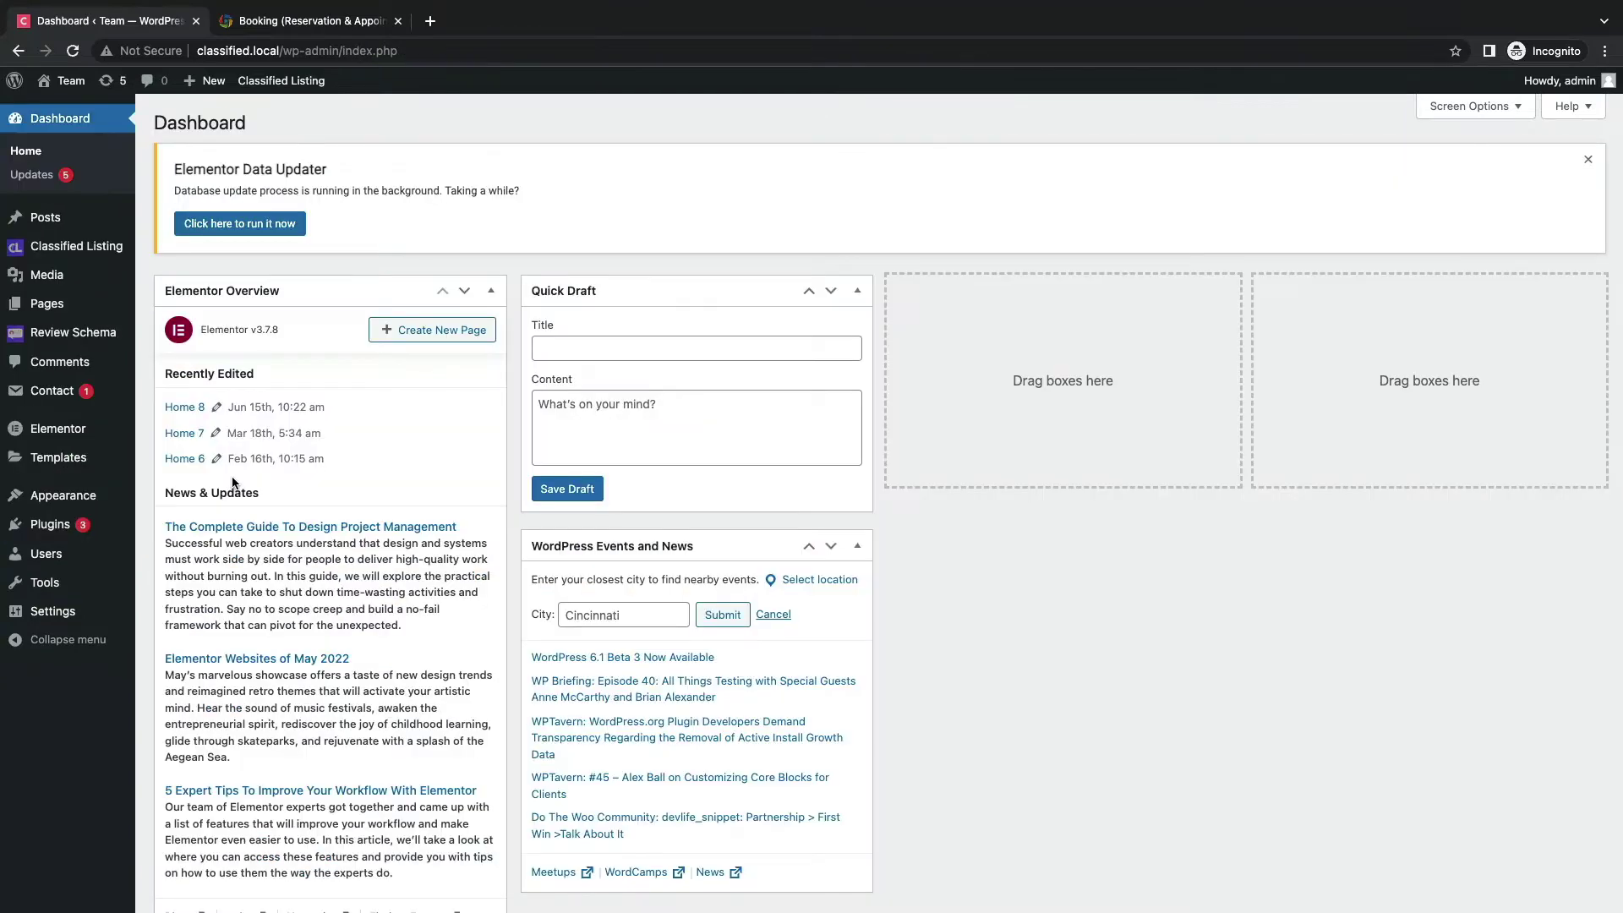
Enable the Booking option in the Classified Listing settings and save the changes.
{"action": "mouse_move", "coordinate": [76, 246]}
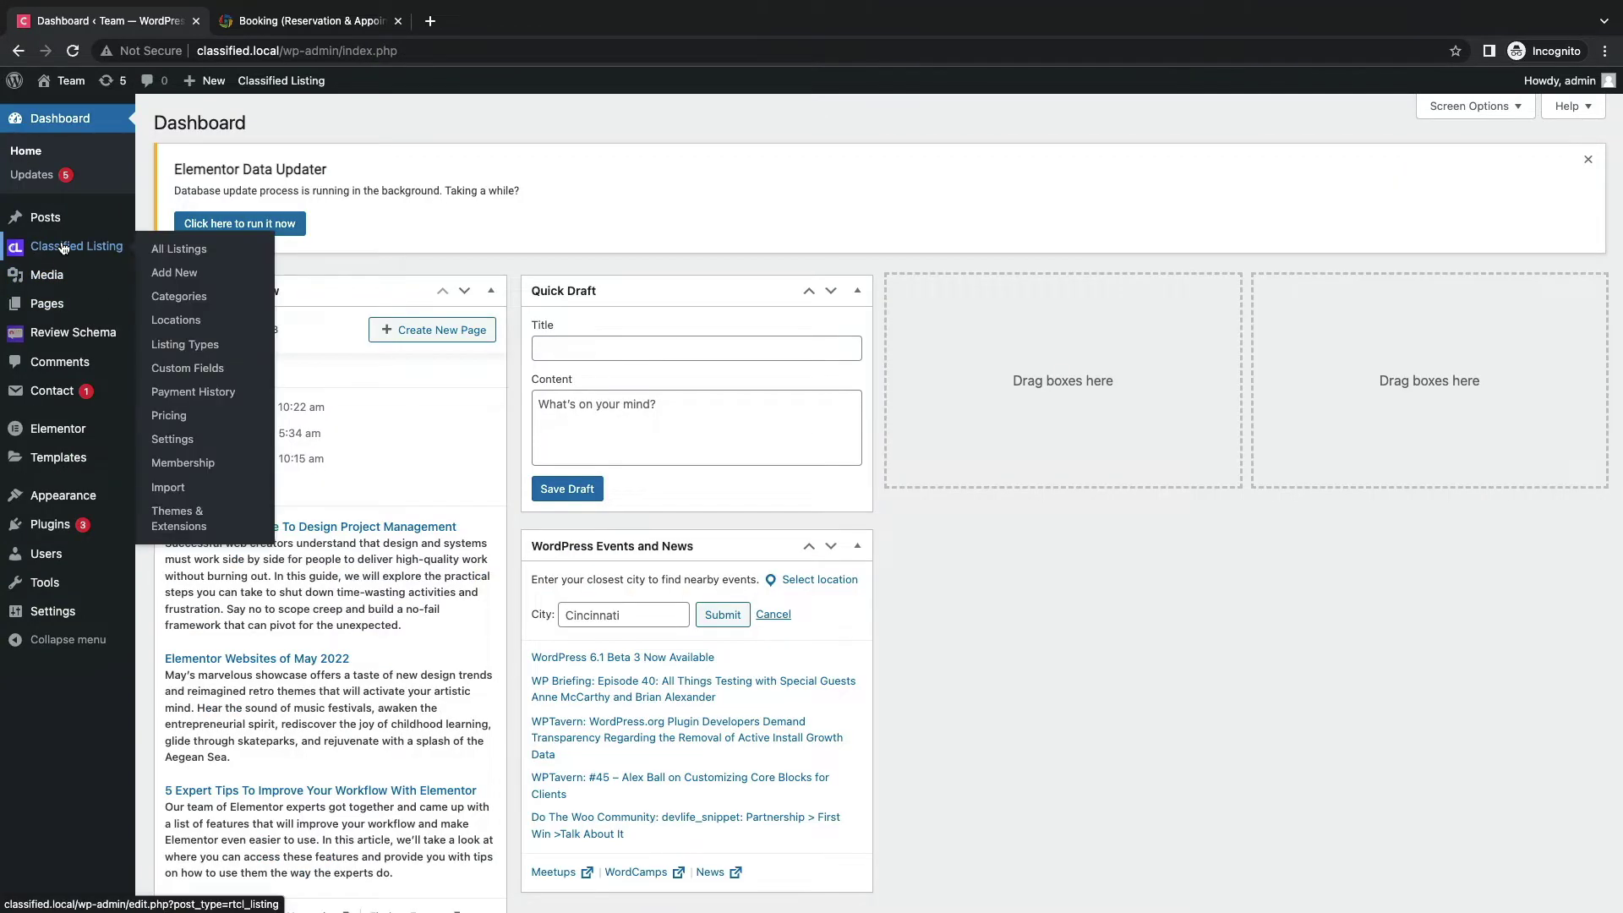
{"action": "left_click", "coordinate": [172, 438]}
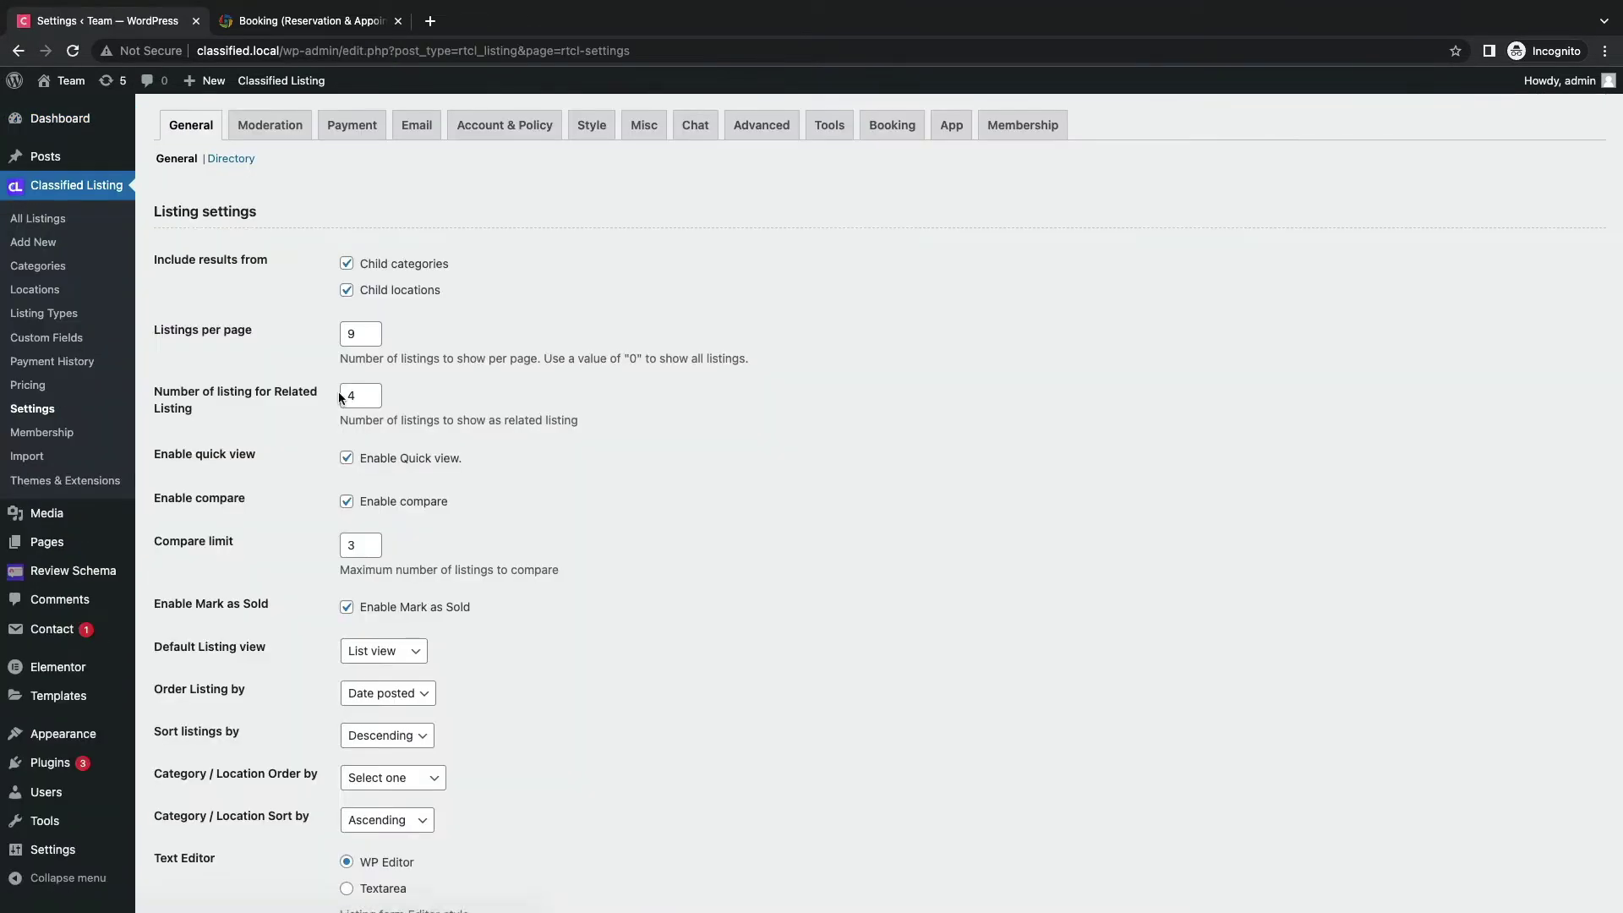
{"action": "left_click", "coordinate": [883, 133]}
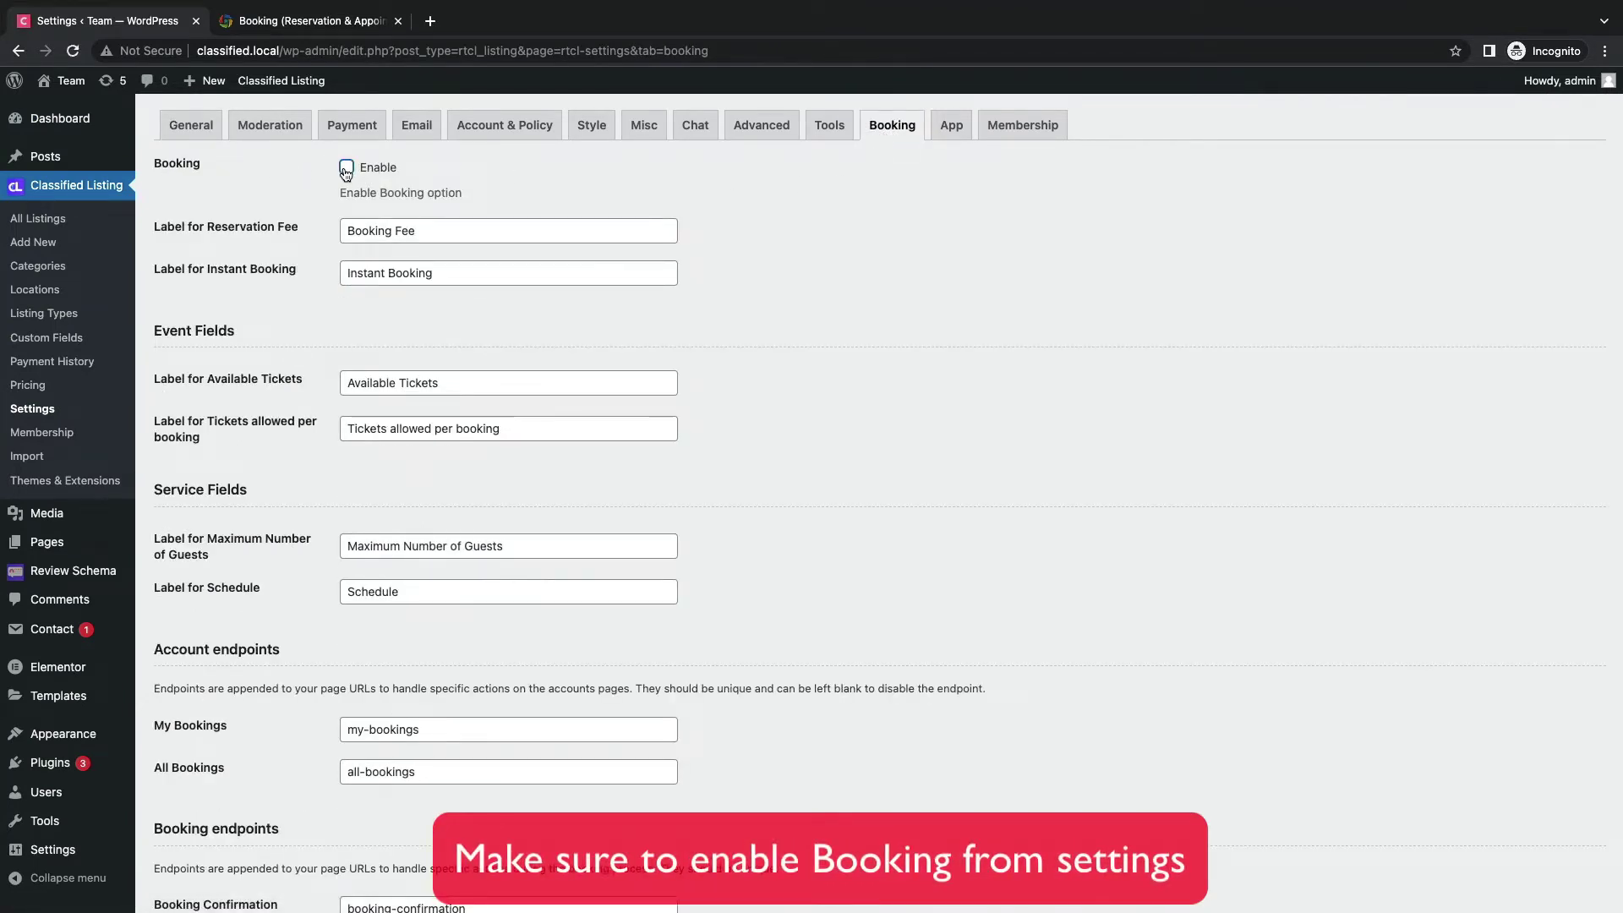
{"action": "scroll", "coordinate": [771, 319], "scroll_direction": "down", "scroll_amount": 2}
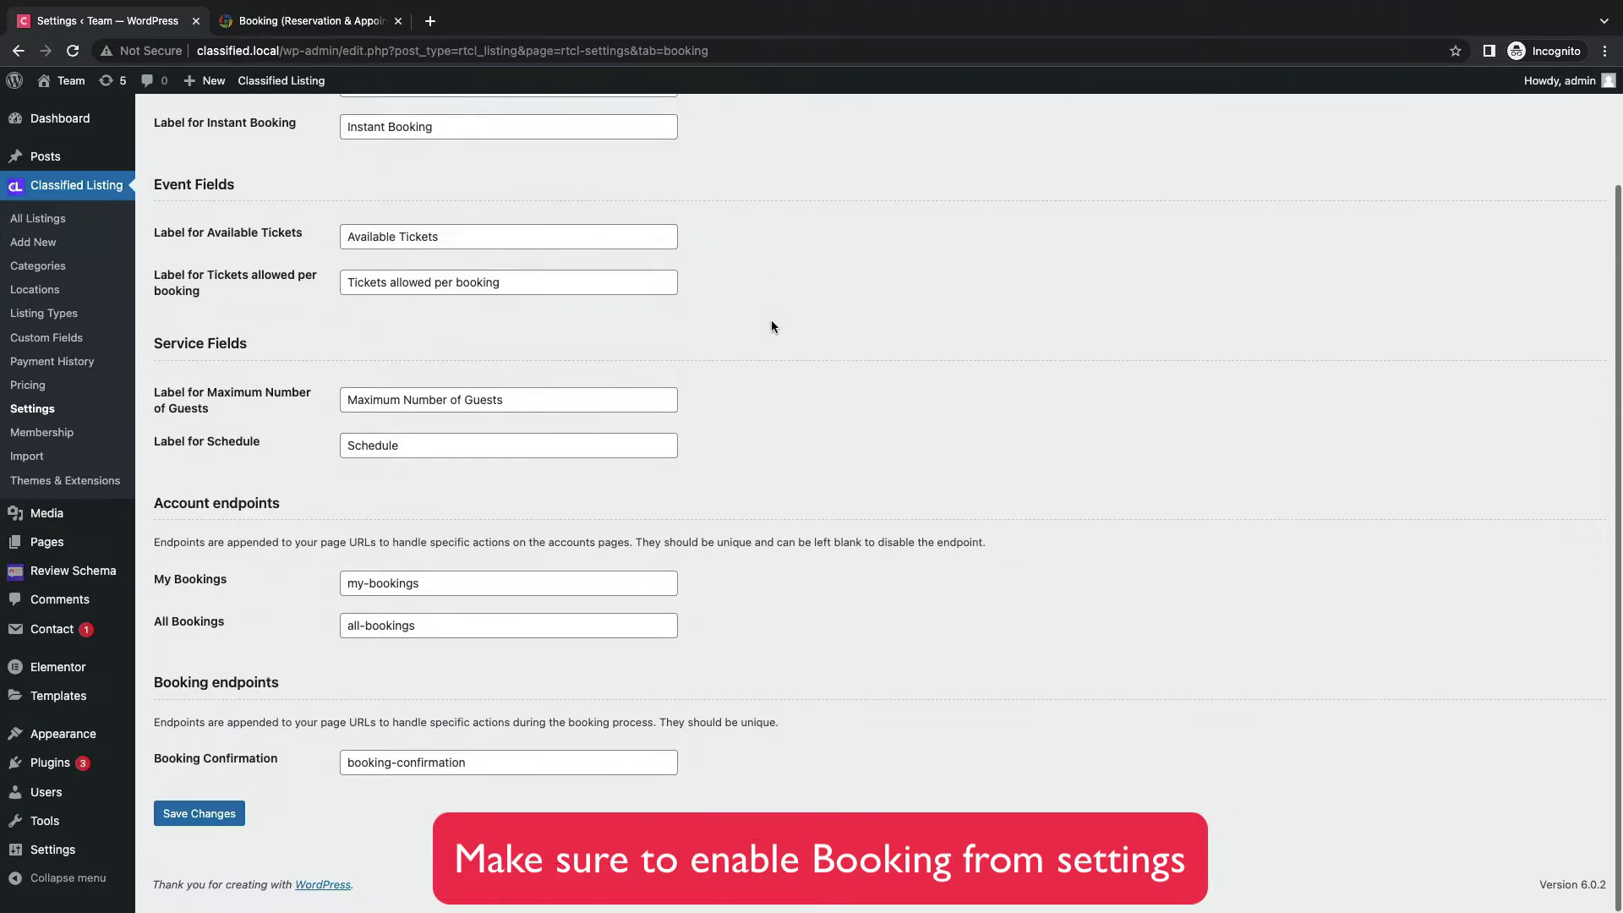
{"action": "left_click", "coordinate": [199, 825]}
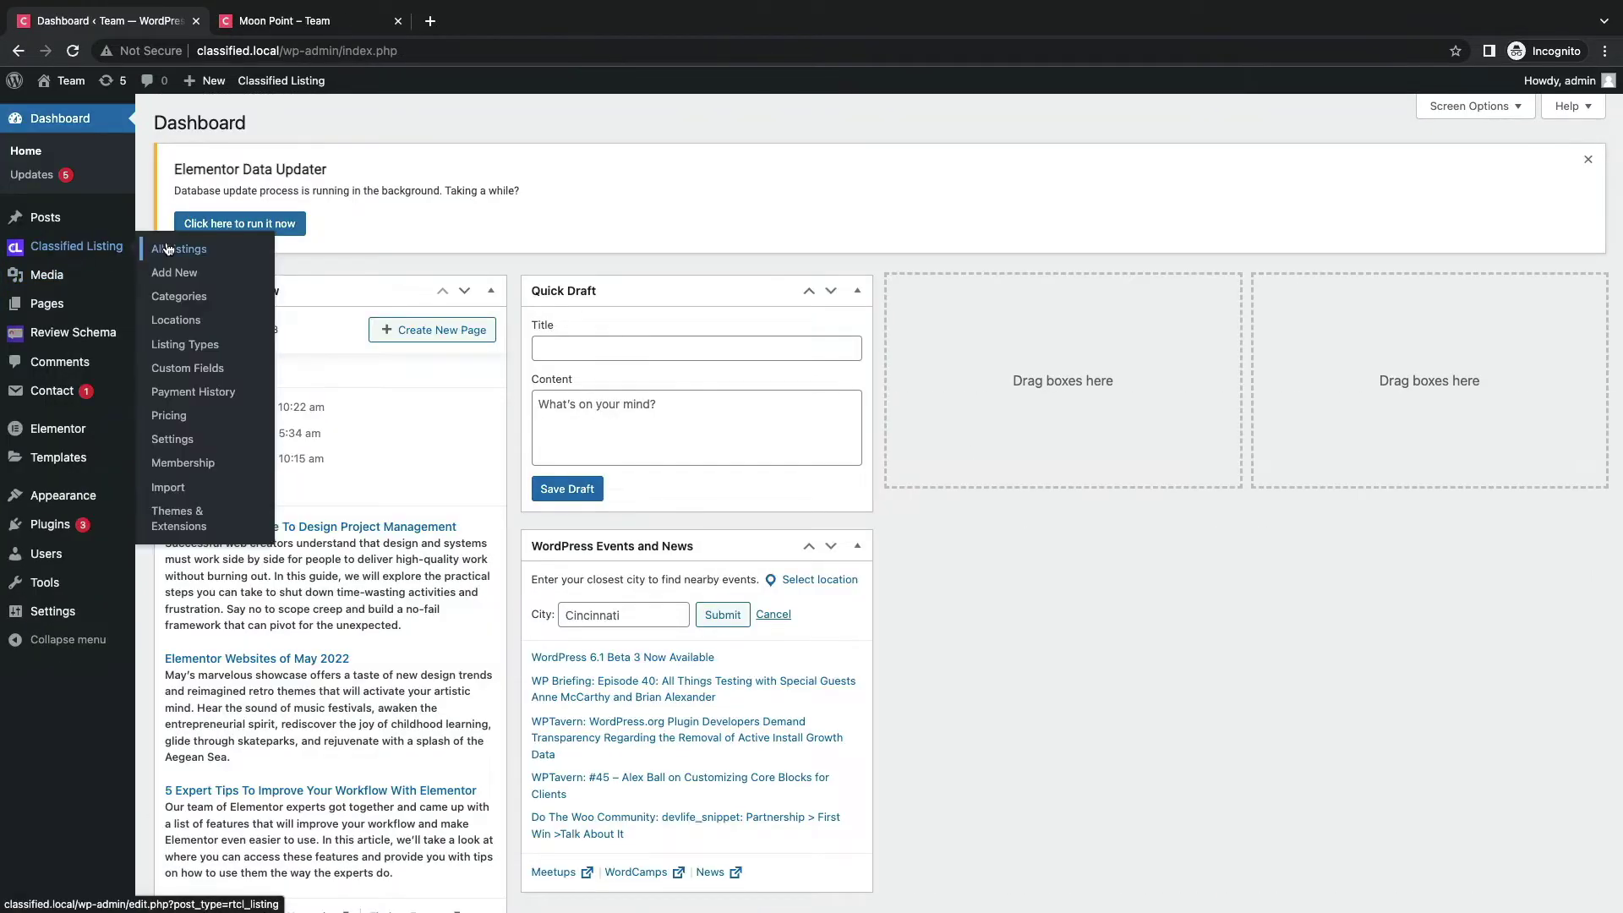
Open the Moon Point listing for editing and activate booking for it.
{"action": "left_click", "coordinate": [177, 249]}
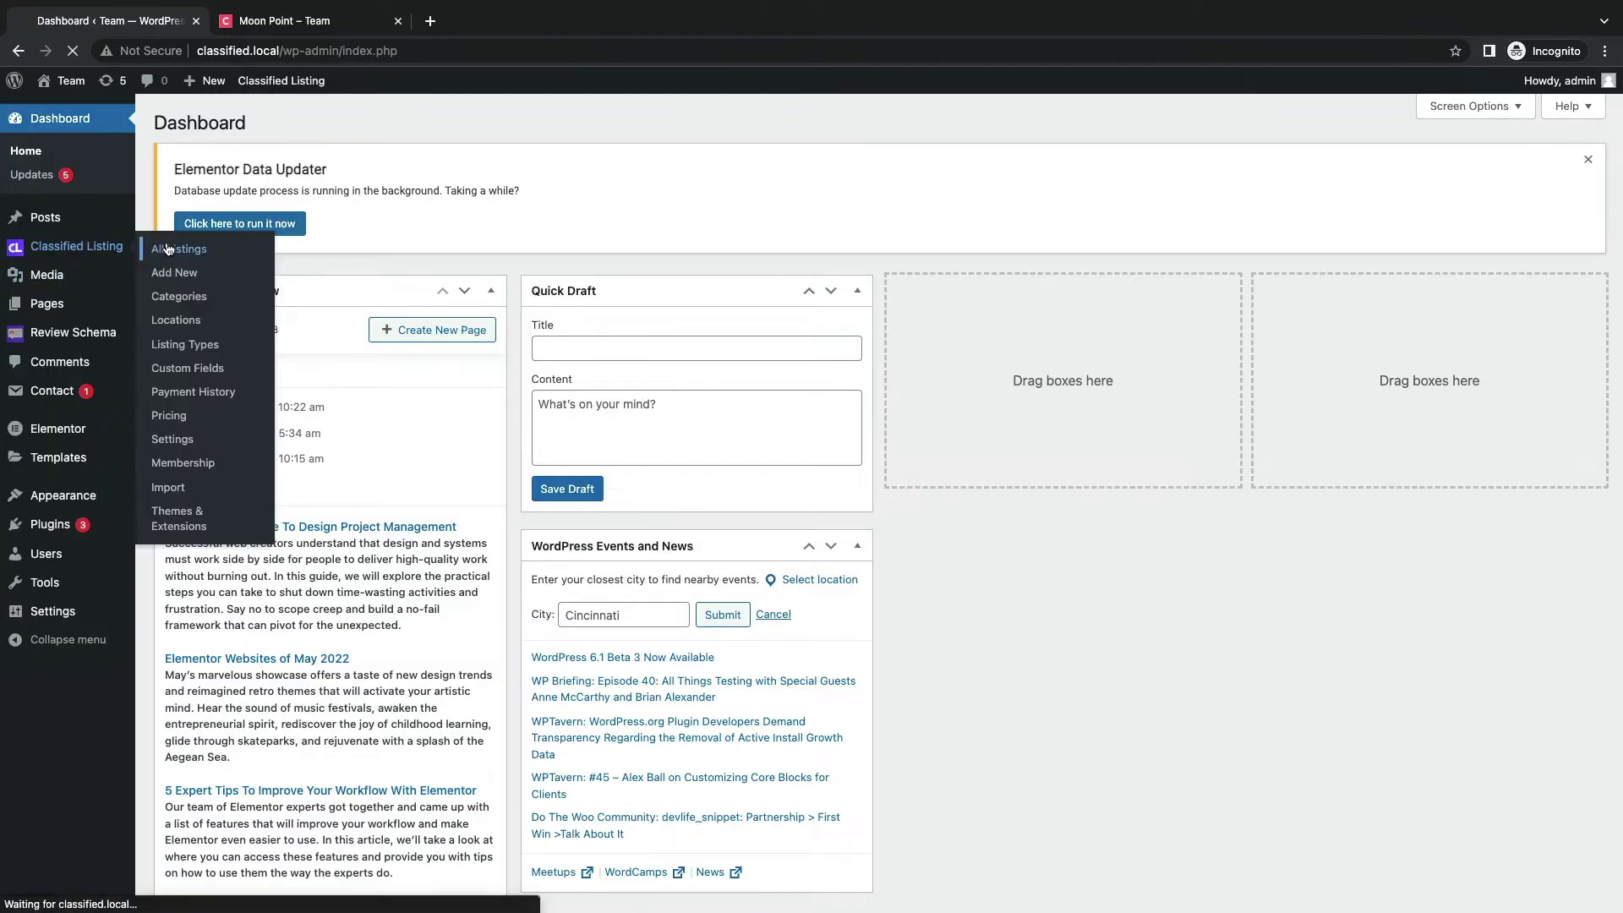
{"action": "mouse_move", "coordinate": [218, 607]}
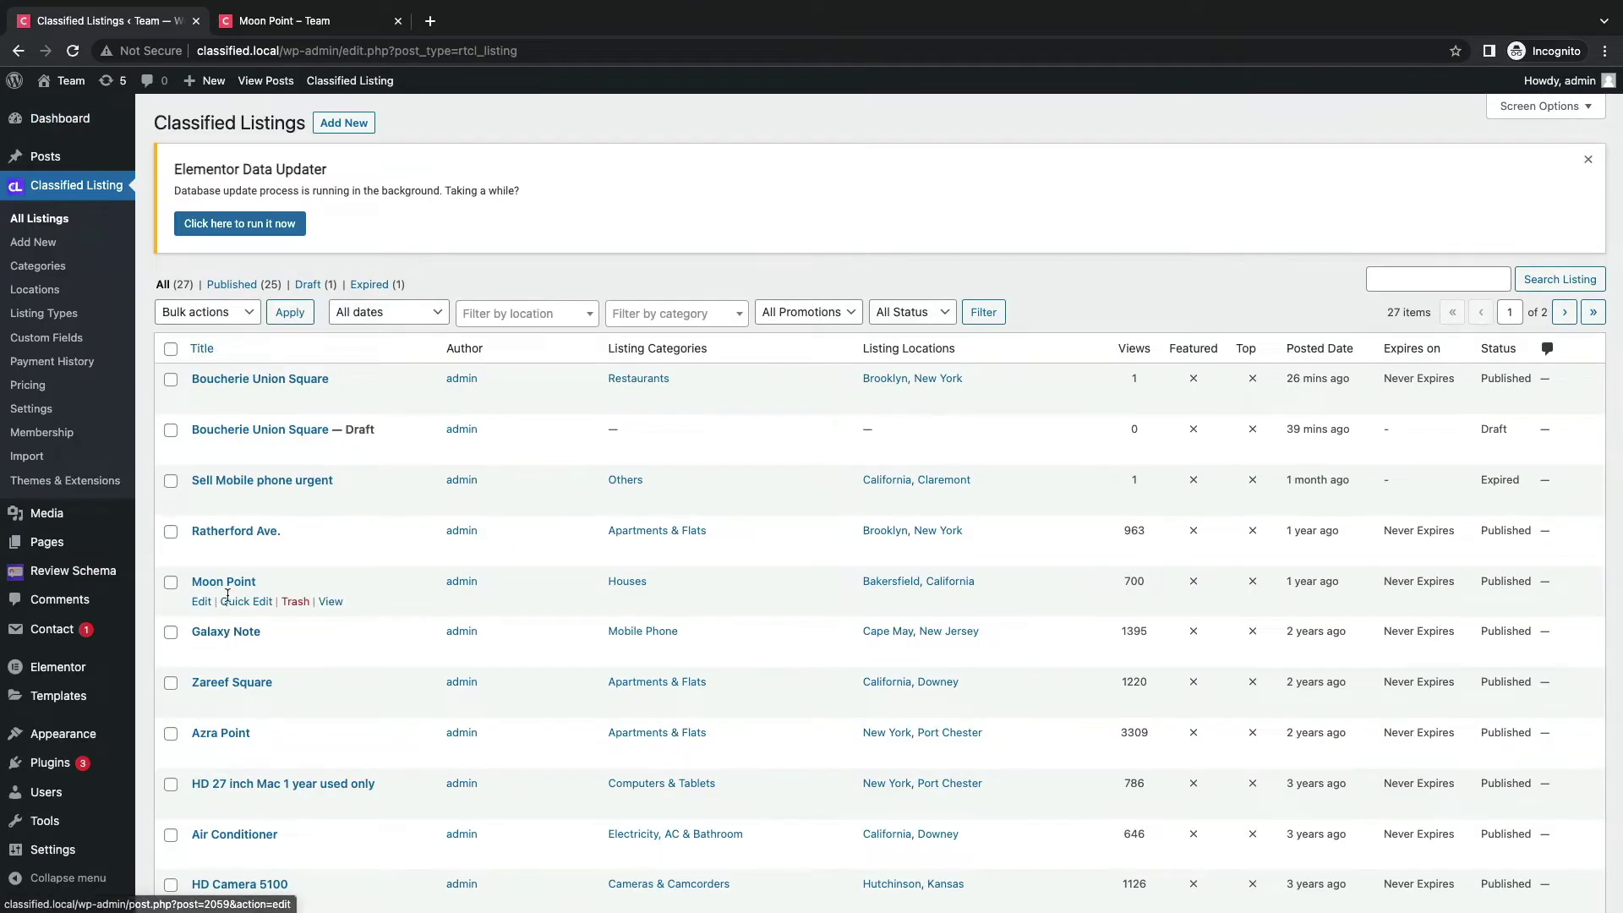
{"action": "left_click", "coordinate": [199, 602]}
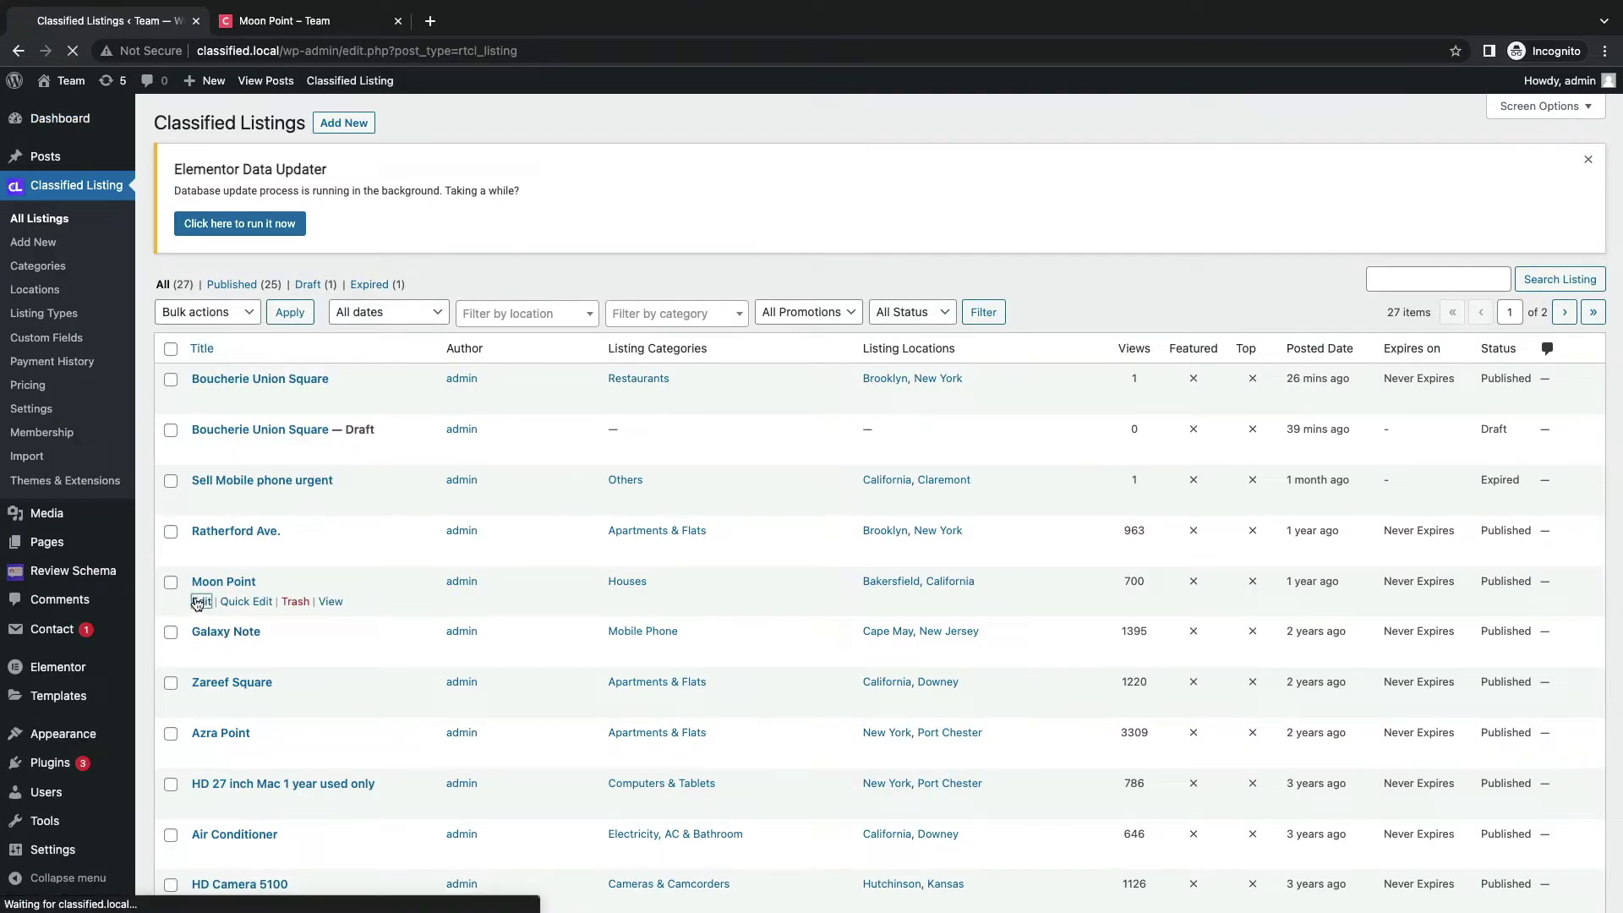
{"action": "scroll", "coordinate": [900, 712], "scroll_direction": "down", "scroll_amount": 15}
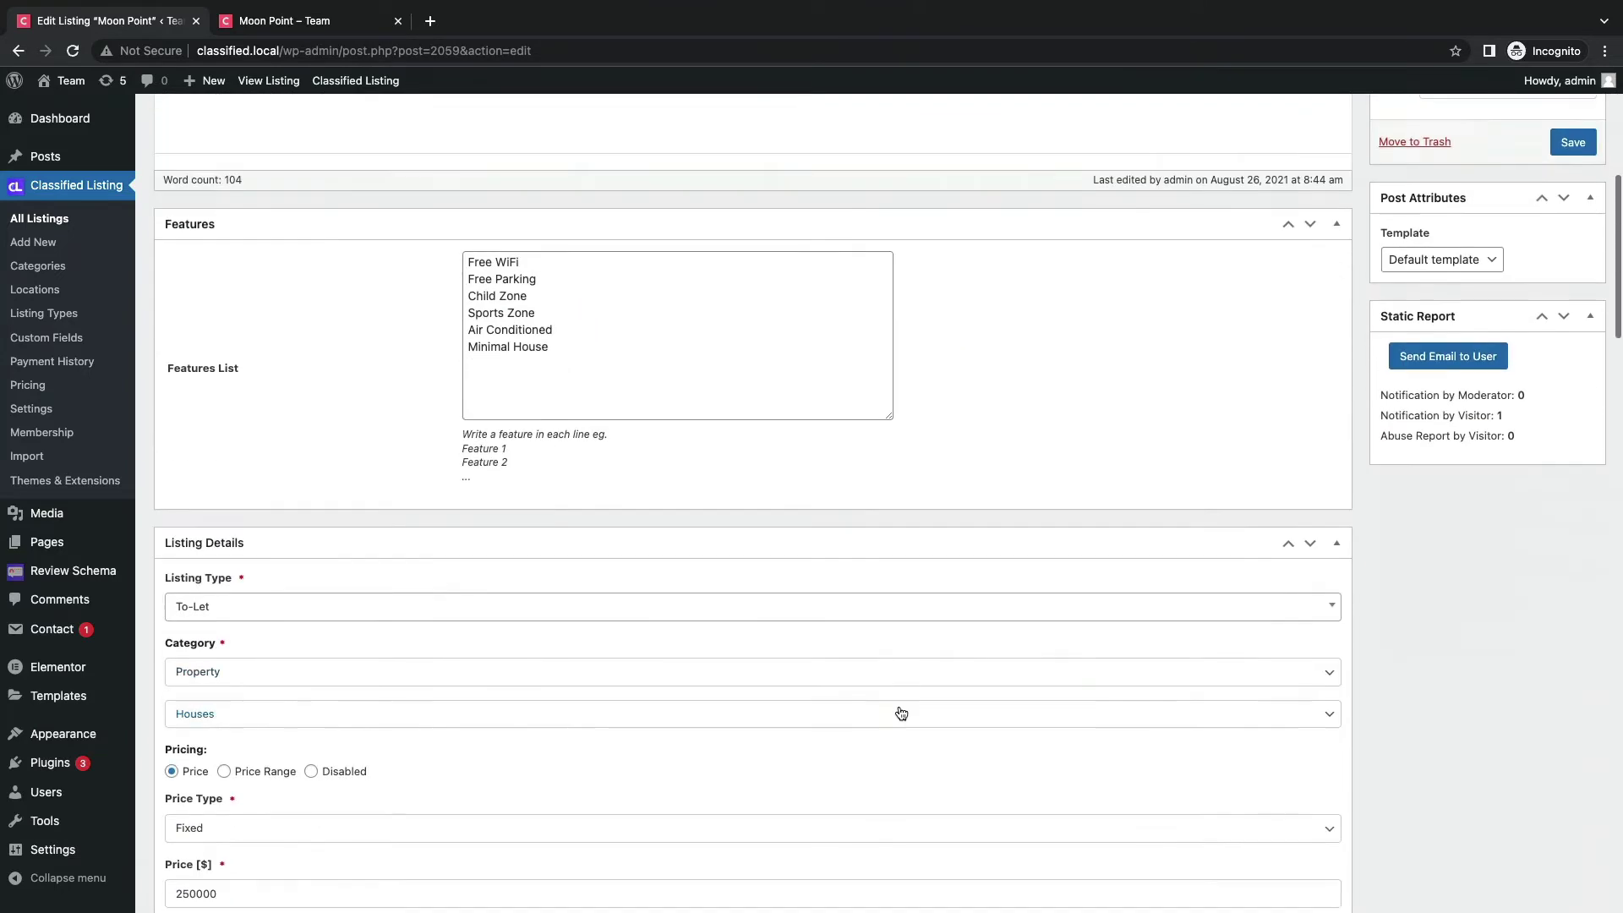
{"action": "scroll", "coordinate": [900, 707], "scroll_direction": "down", "scroll_amount": 15}
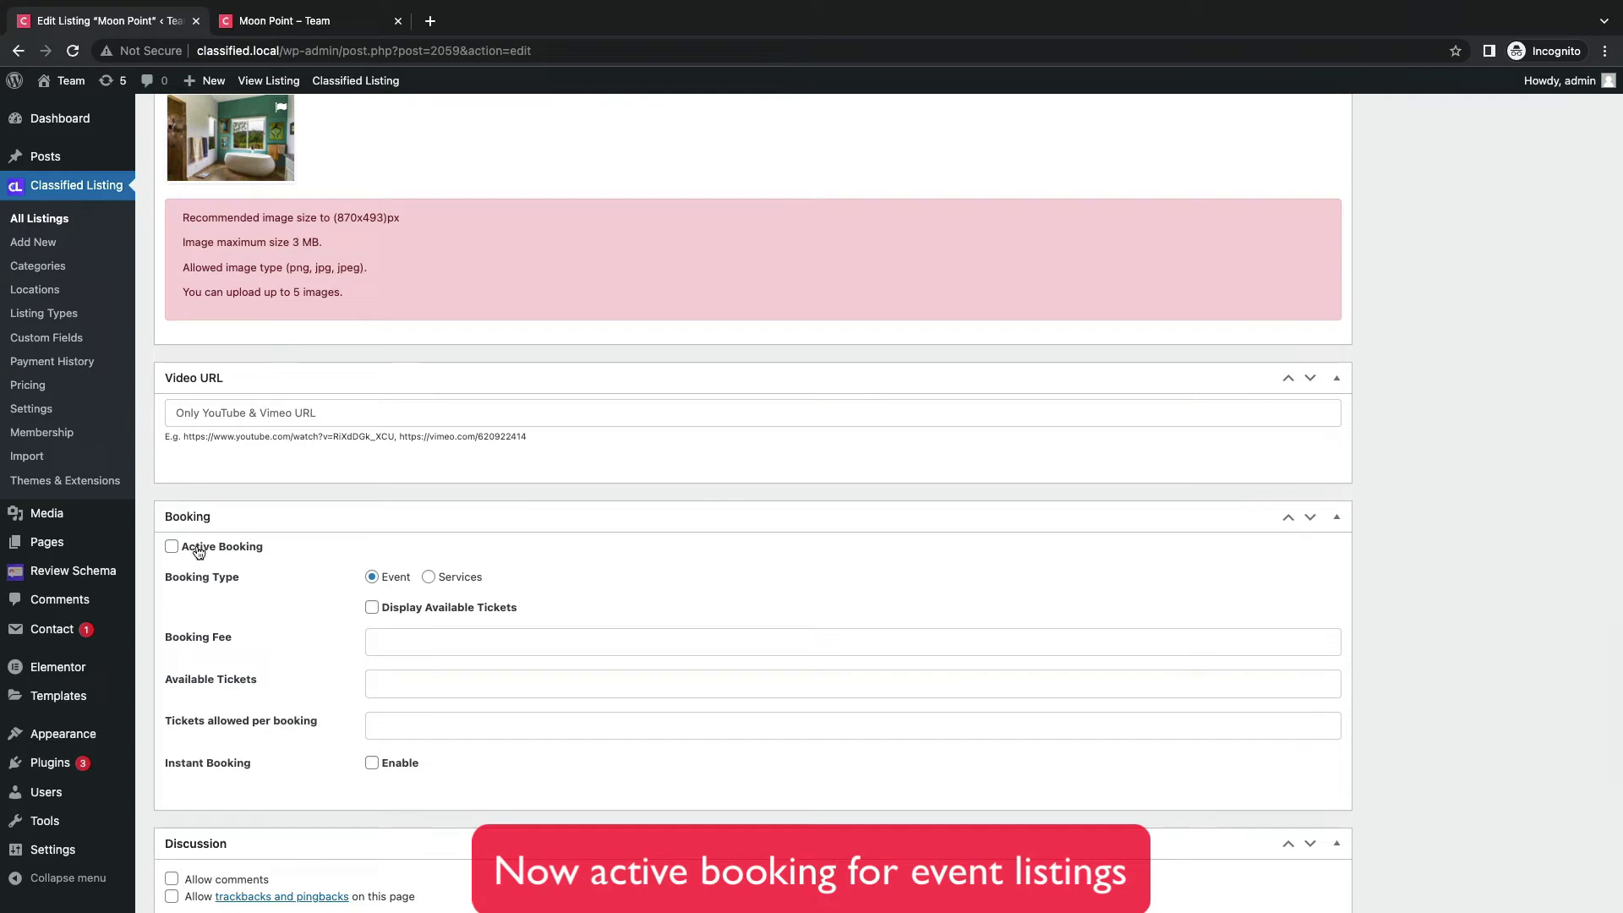
{"action": "scroll", "coordinate": [326, 565], "scroll_direction": "down", "scroll_amount": 2}
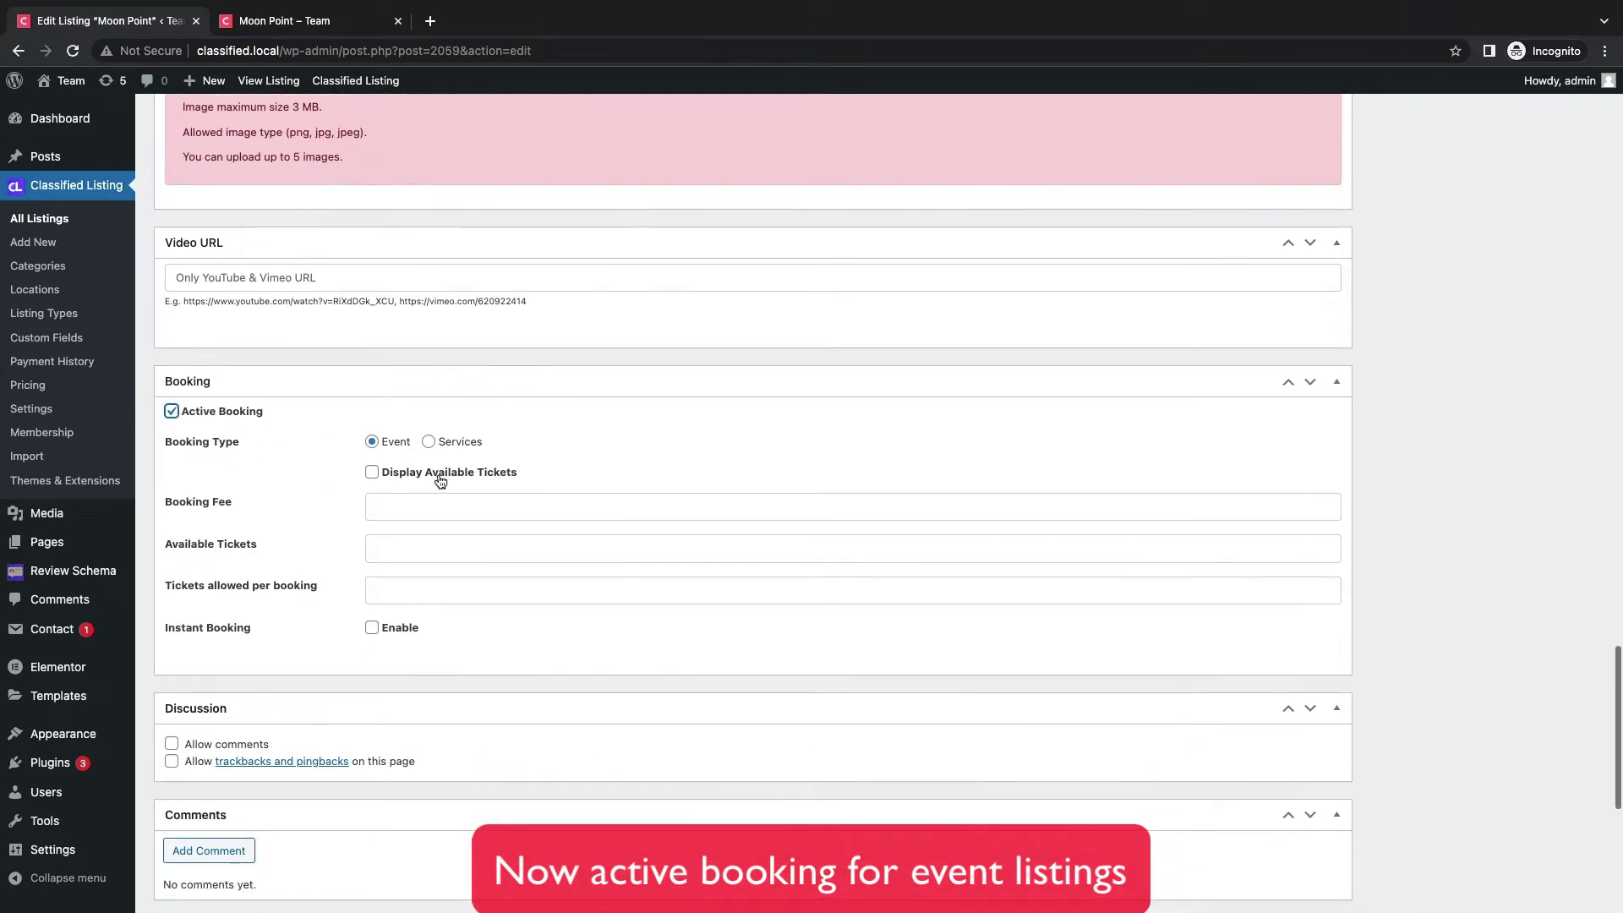
Show available tickets, set the booking fee to 10, available tickets to 50 and tickets per booking to 5, enable instant booking, and save the listing.
{"action": "left_click", "coordinate": [372, 474]}
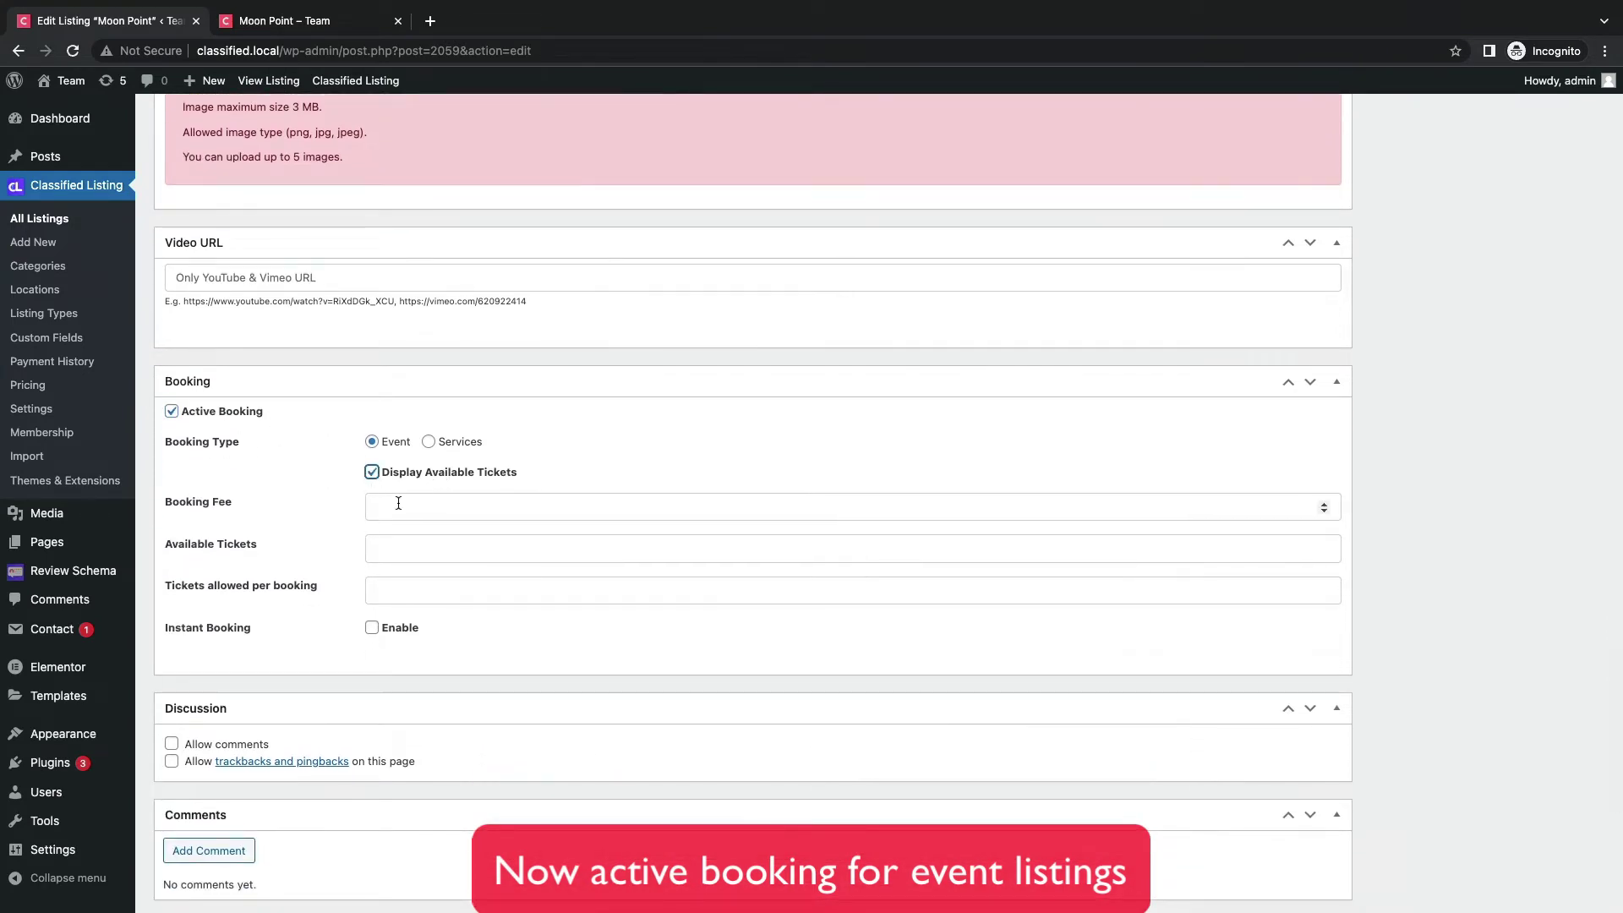
{"action": "left_click", "coordinate": [374, 504]}
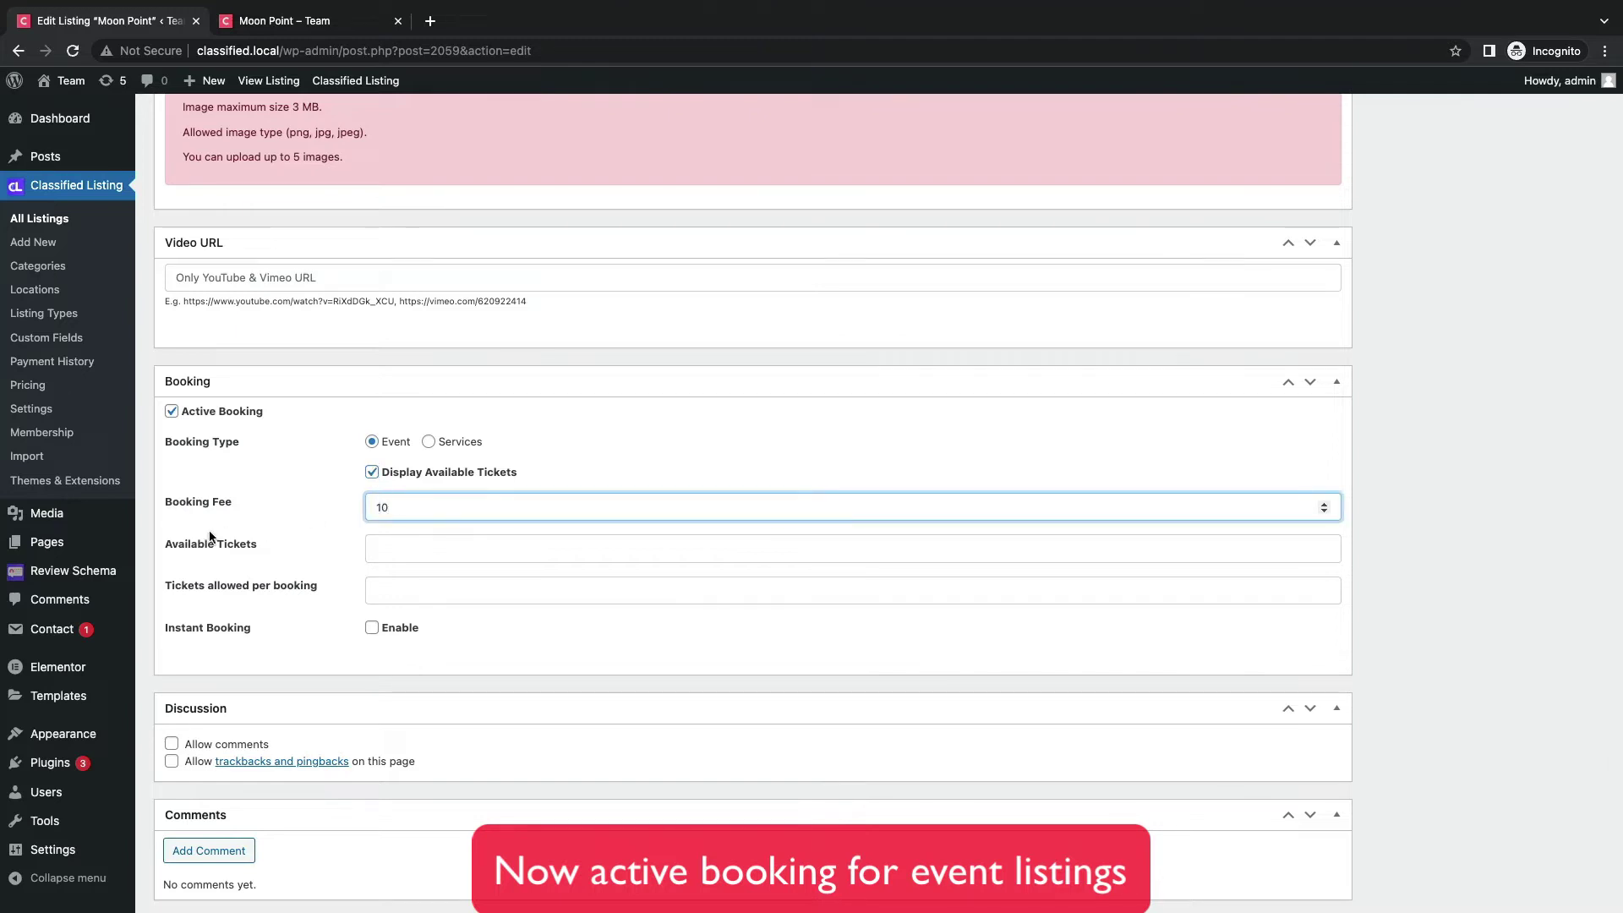
{"action": "left_click", "coordinate": [413, 548]}
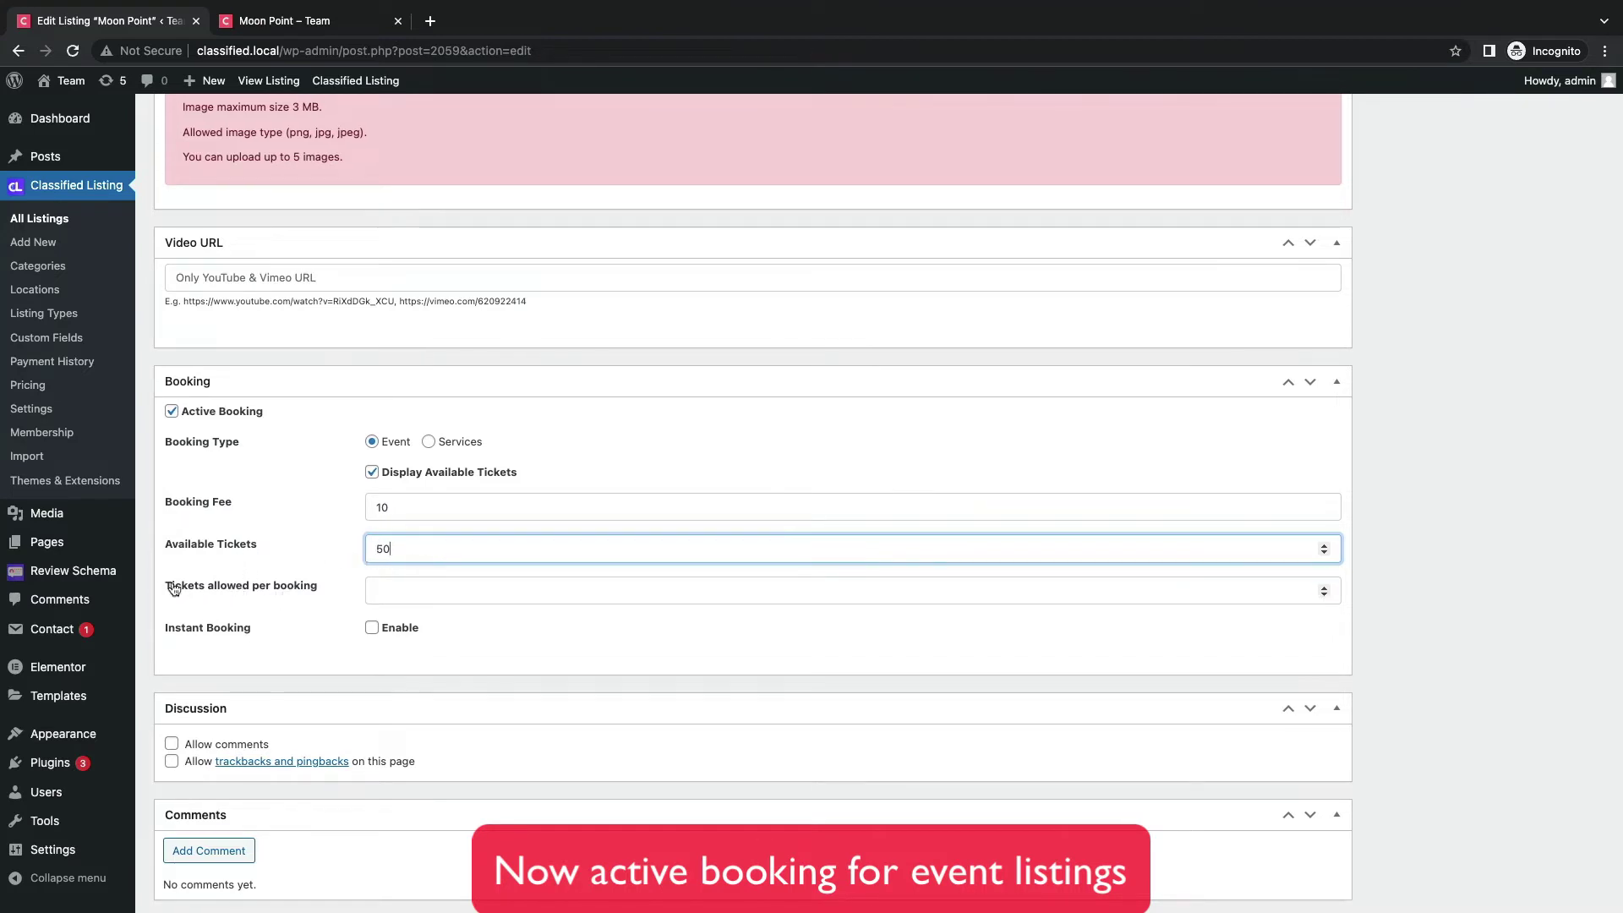
{"action": "left_click", "coordinate": [443, 597]}
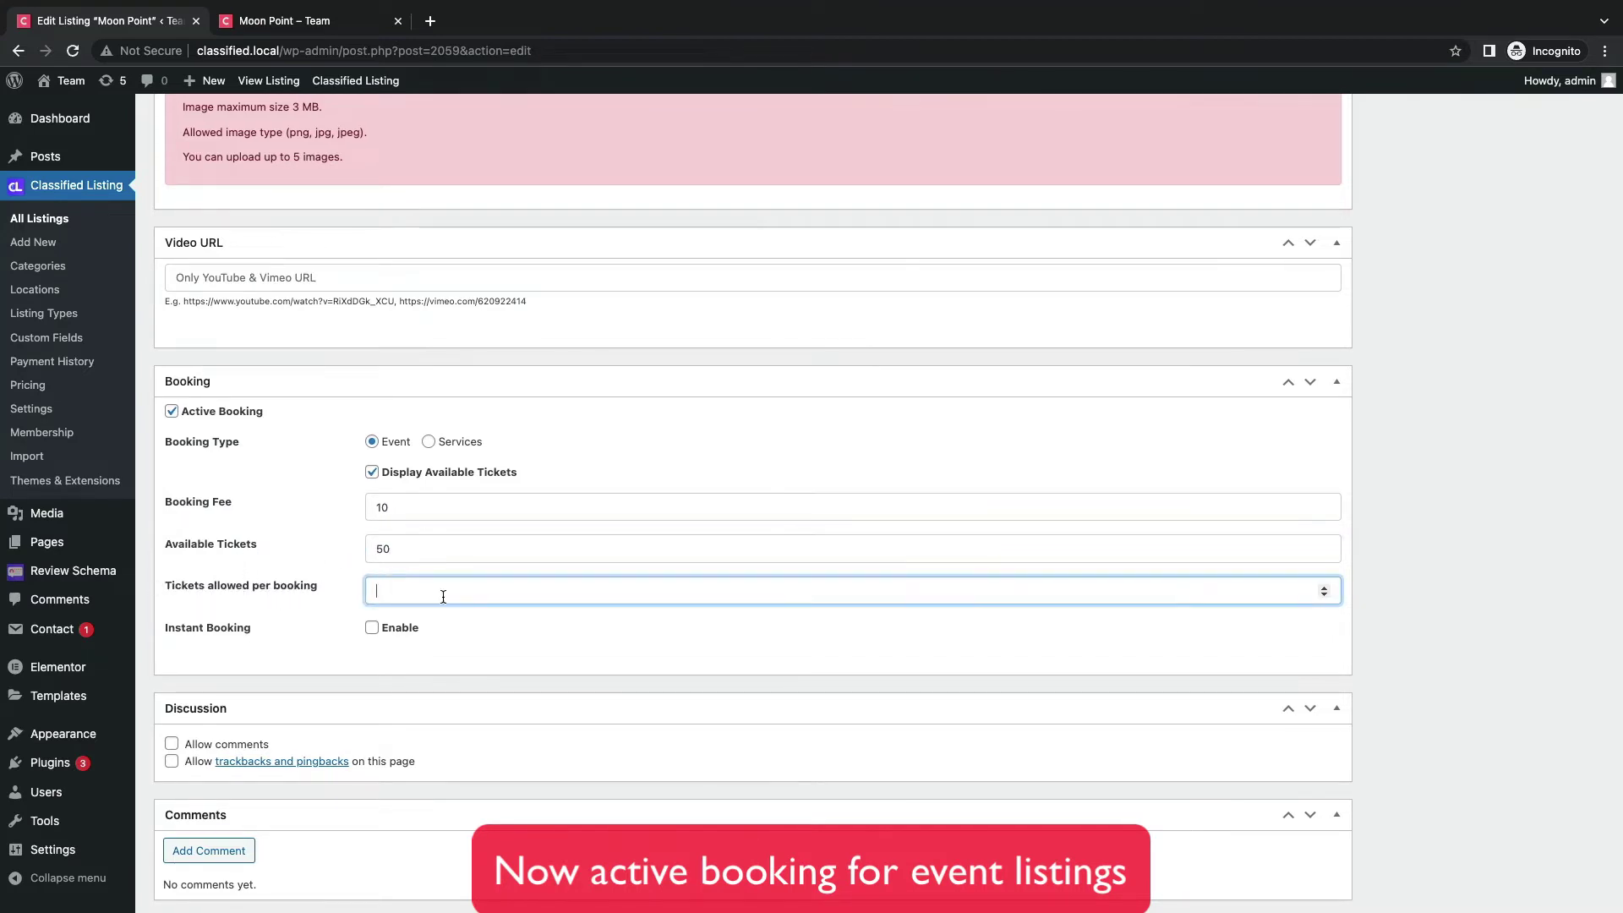
{"action": "type", "text": "5"}
{"action": "left_click", "coordinate": [393, 634]}
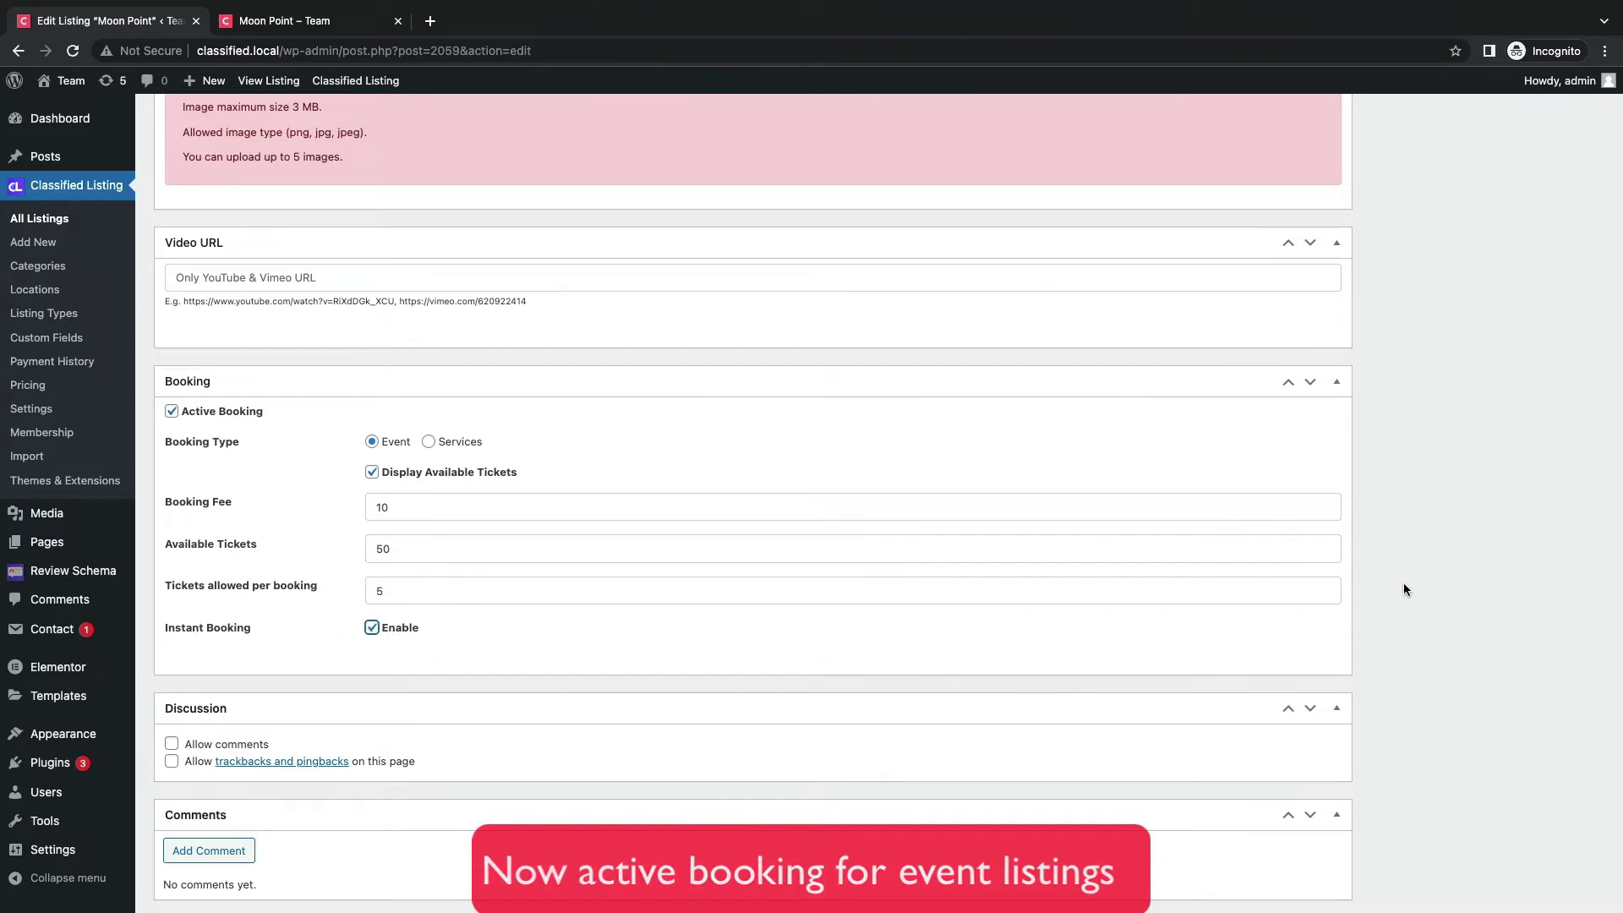
{"action": "scroll", "coordinate": [1424, 555], "scroll_direction": "up", "scroll_amount": 20}
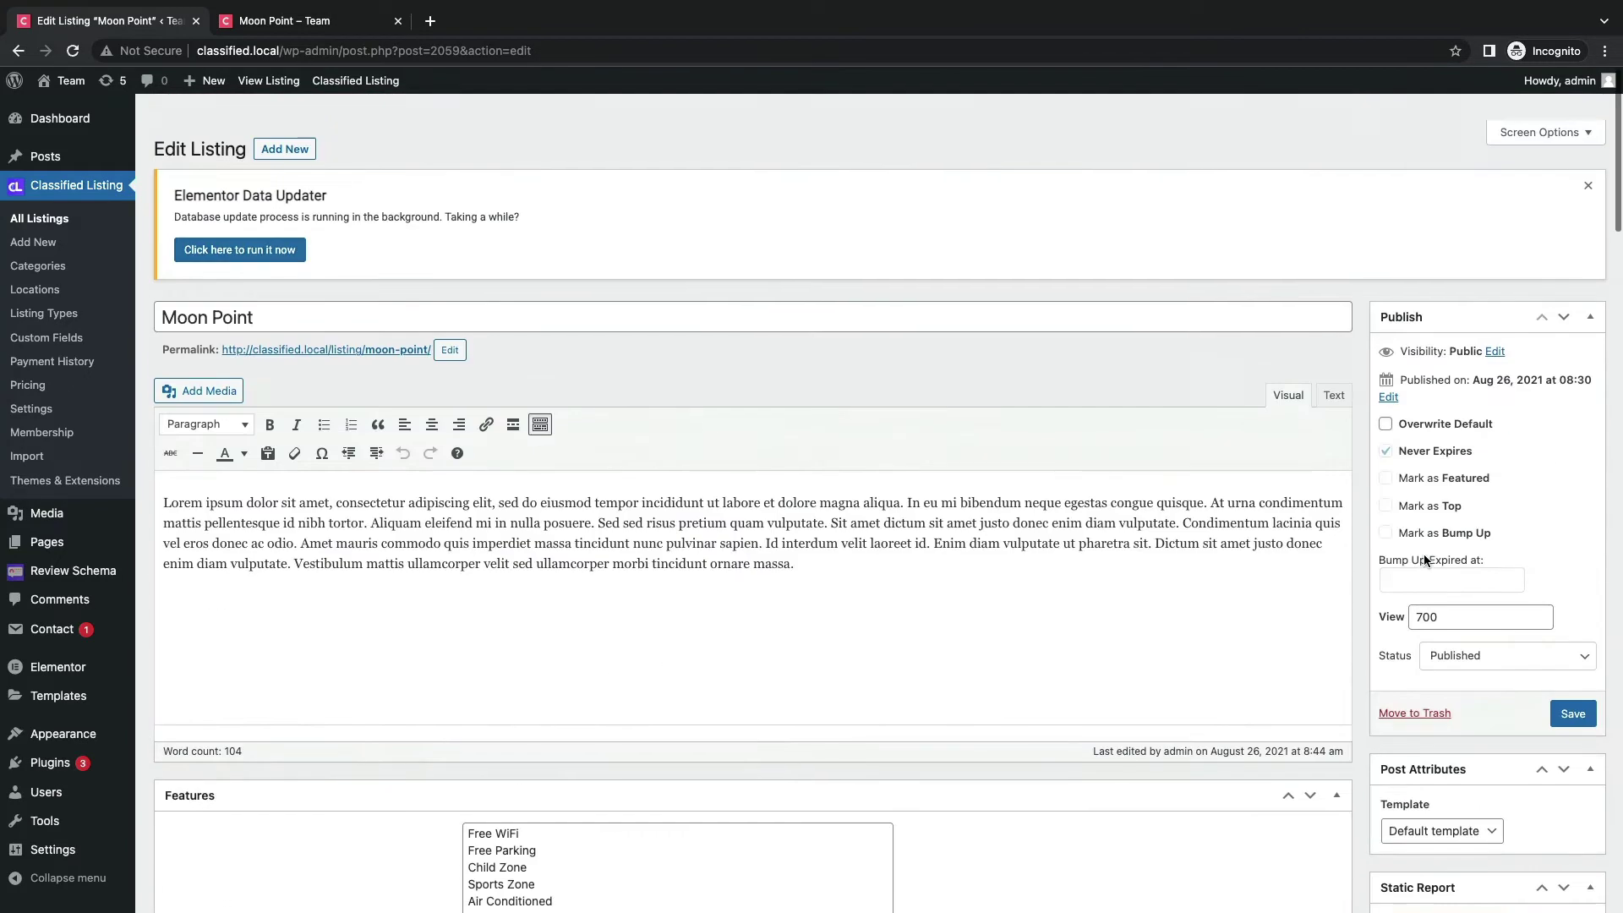
{"action": "left_click", "coordinate": [1570, 686]}
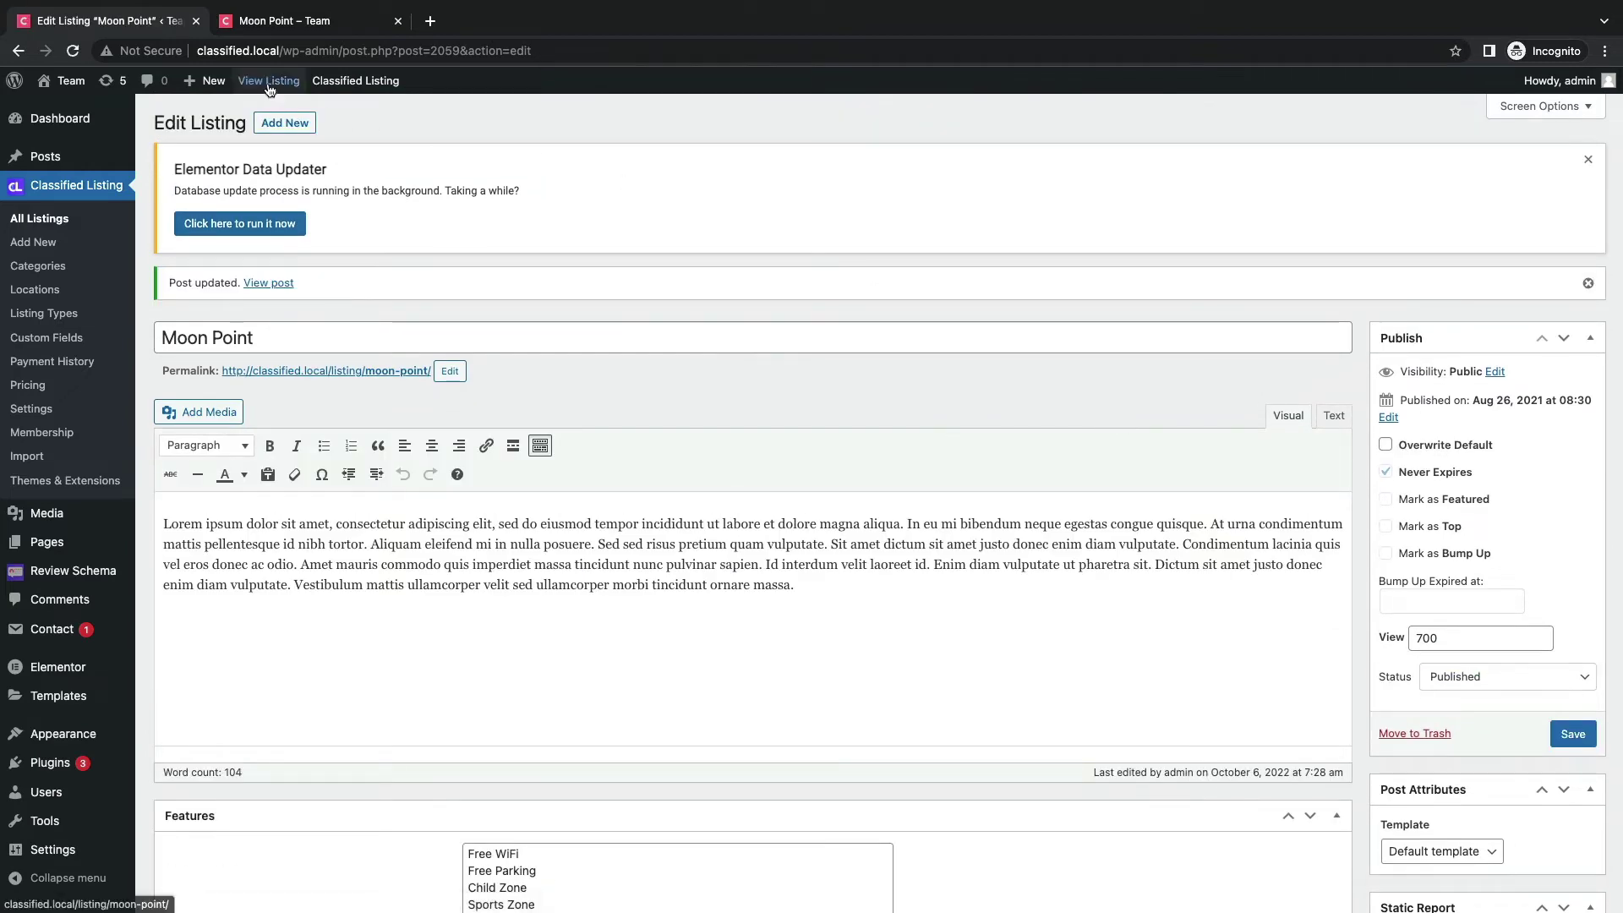
View the public page of the Moon Point listing and try 2 guests and 1 guest in its booking form.
{"action": "left_click", "coordinate": [269, 84]}
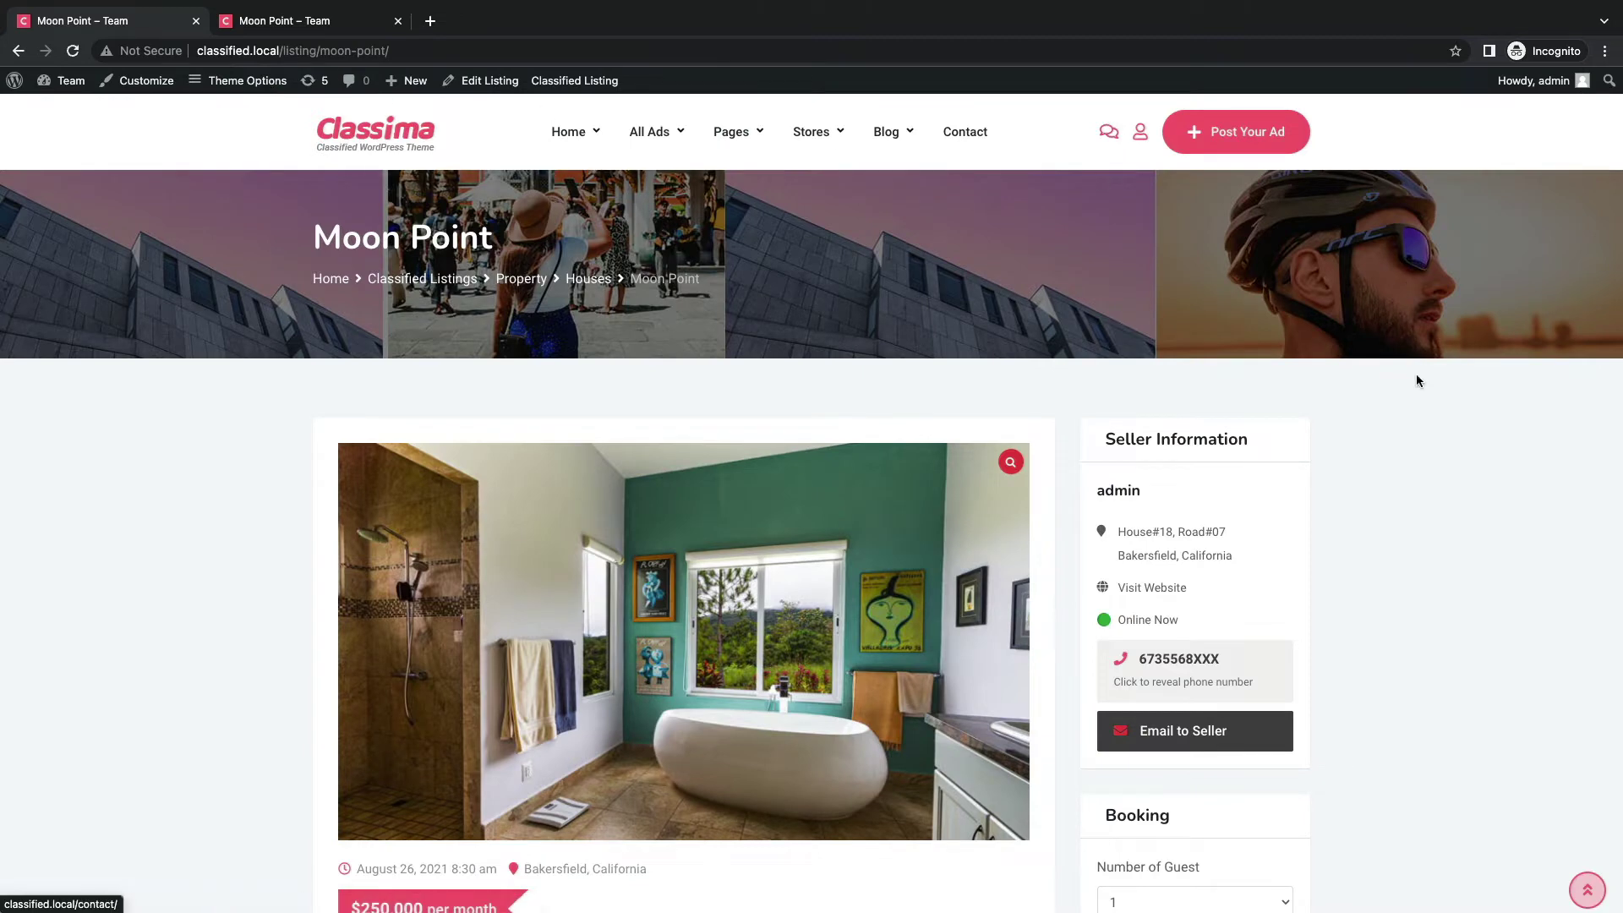
{"action": "scroll", "coordinate": [1416, 383], "scroll_direction": "down", "scroll_amount": 4}
{"action": "scroll", "coordinate": [1416, 382], "scroll_direction": "down", "scroll_amount": 1}
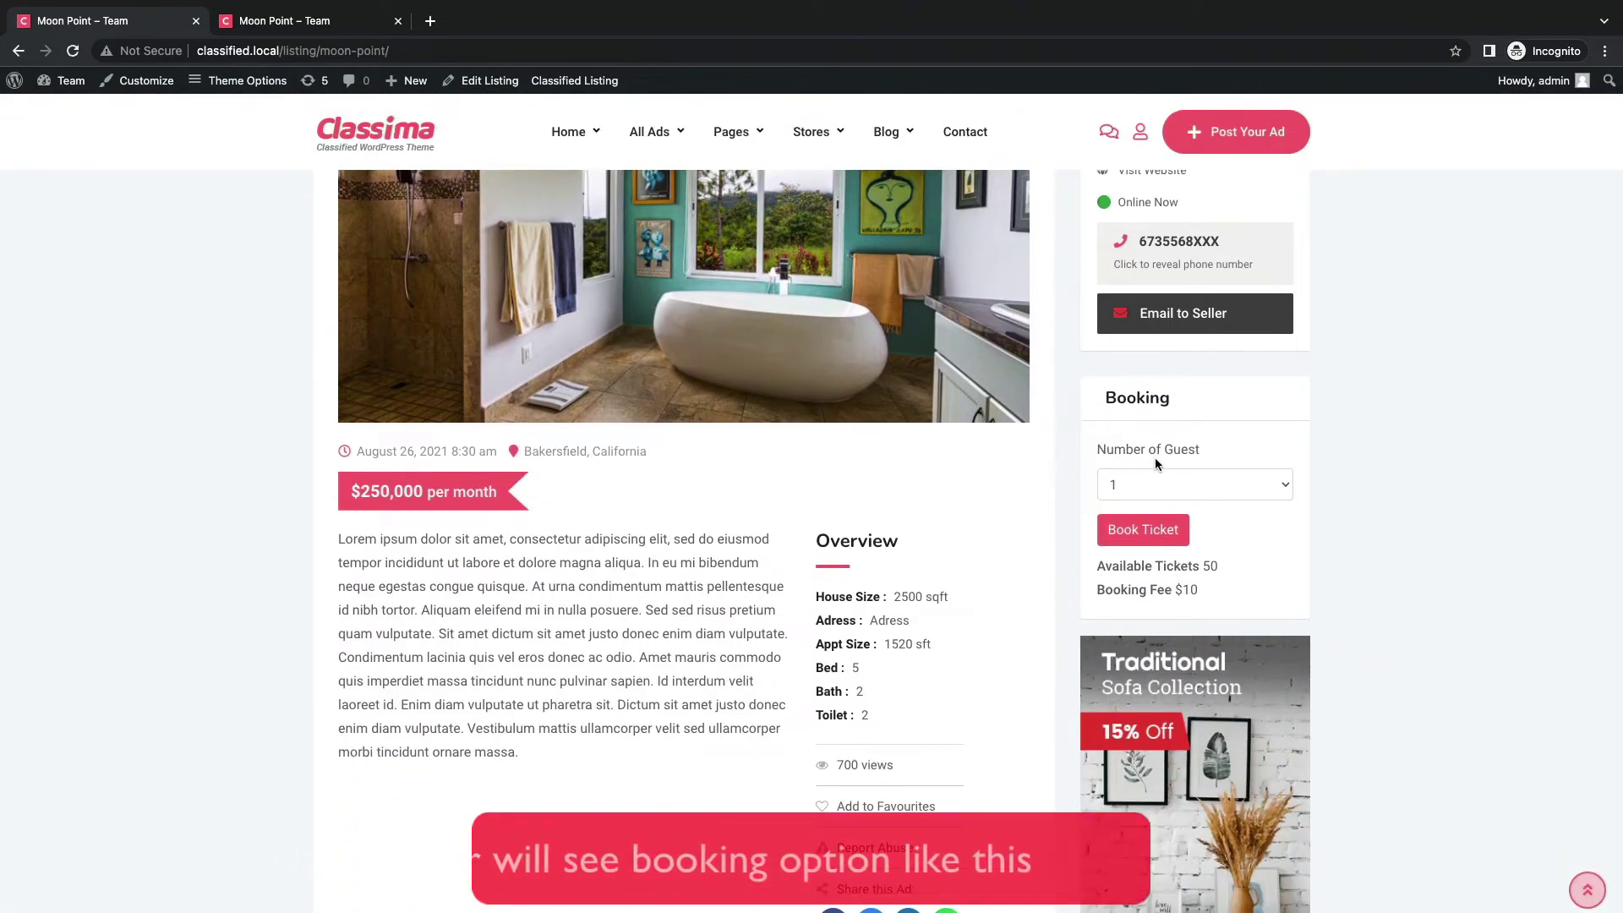
{"action": "scroll", "coordinate": [1342, 504], "scroll_direction": "down", "scroll_amount": 1}
{"action": "scroll", "coordinate": [1342, 504], "scroll_direction": "down", "scroll_amount": 1}
{"action": "left_click", "coordinate": [1260, 404]}
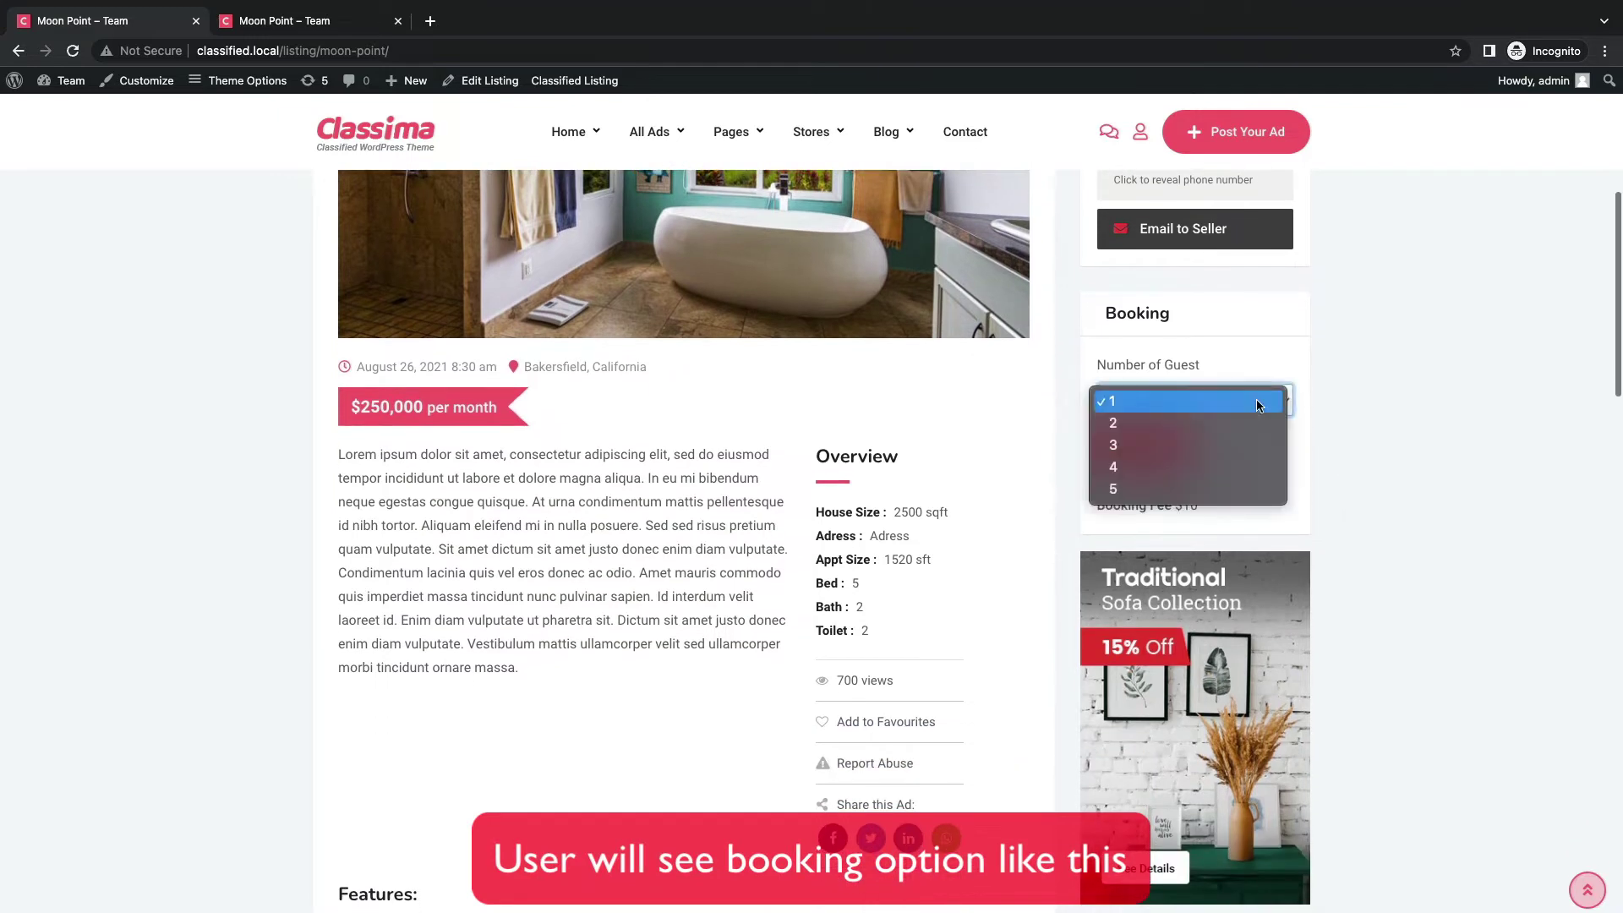
{"action": "left_click", "coordinate": [1125, 432]}
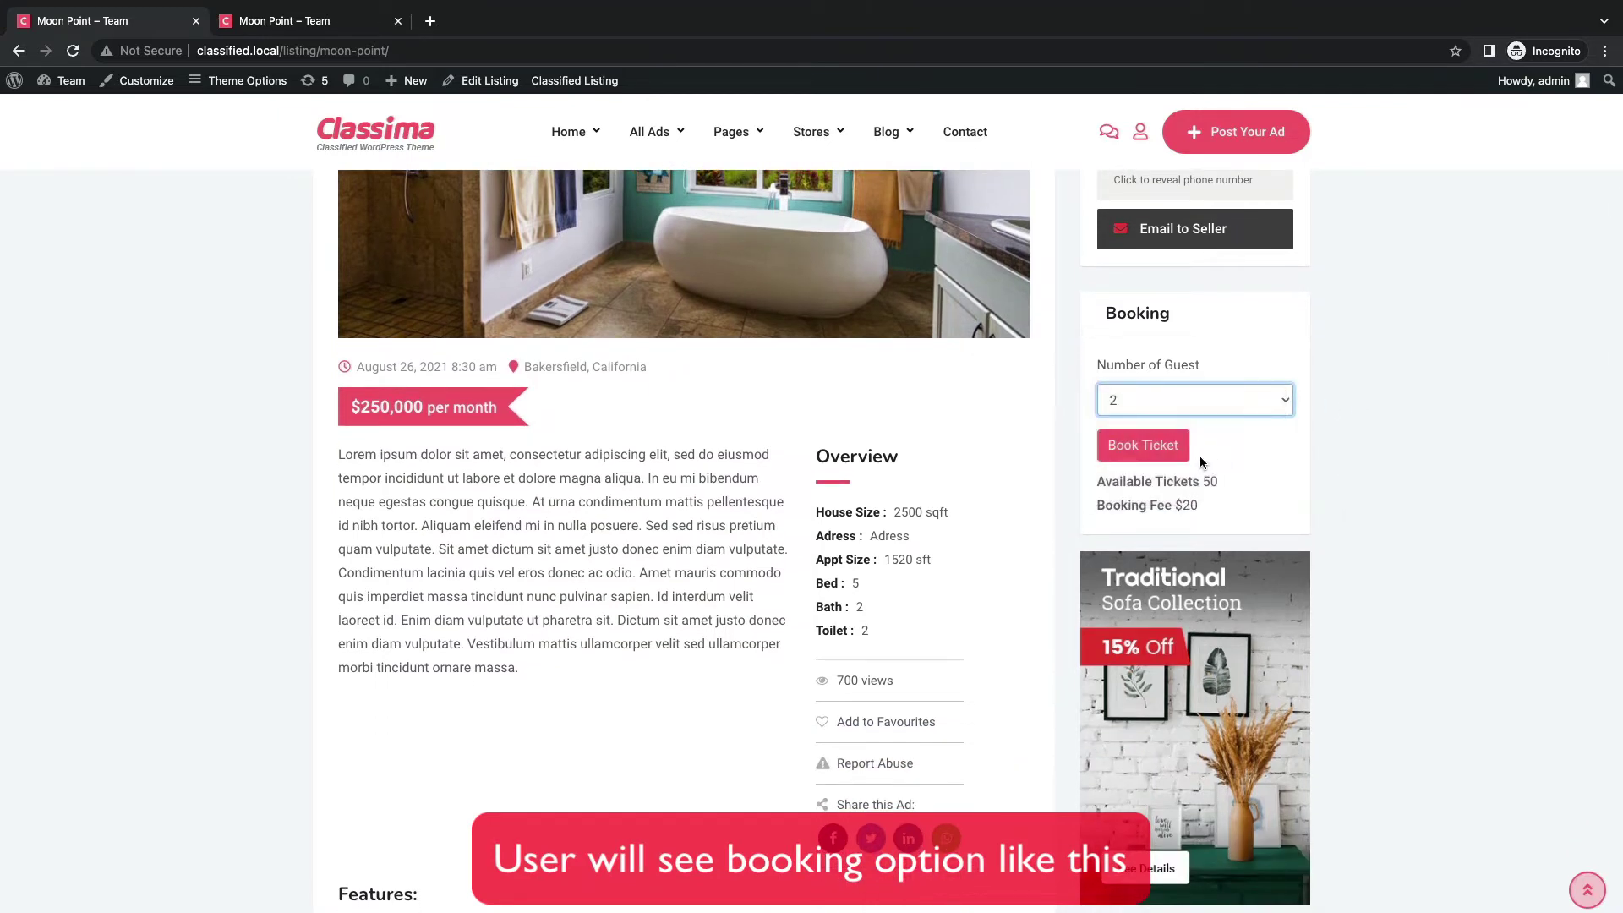
{"action": "left_click", "coordinate": [1201, 400]}
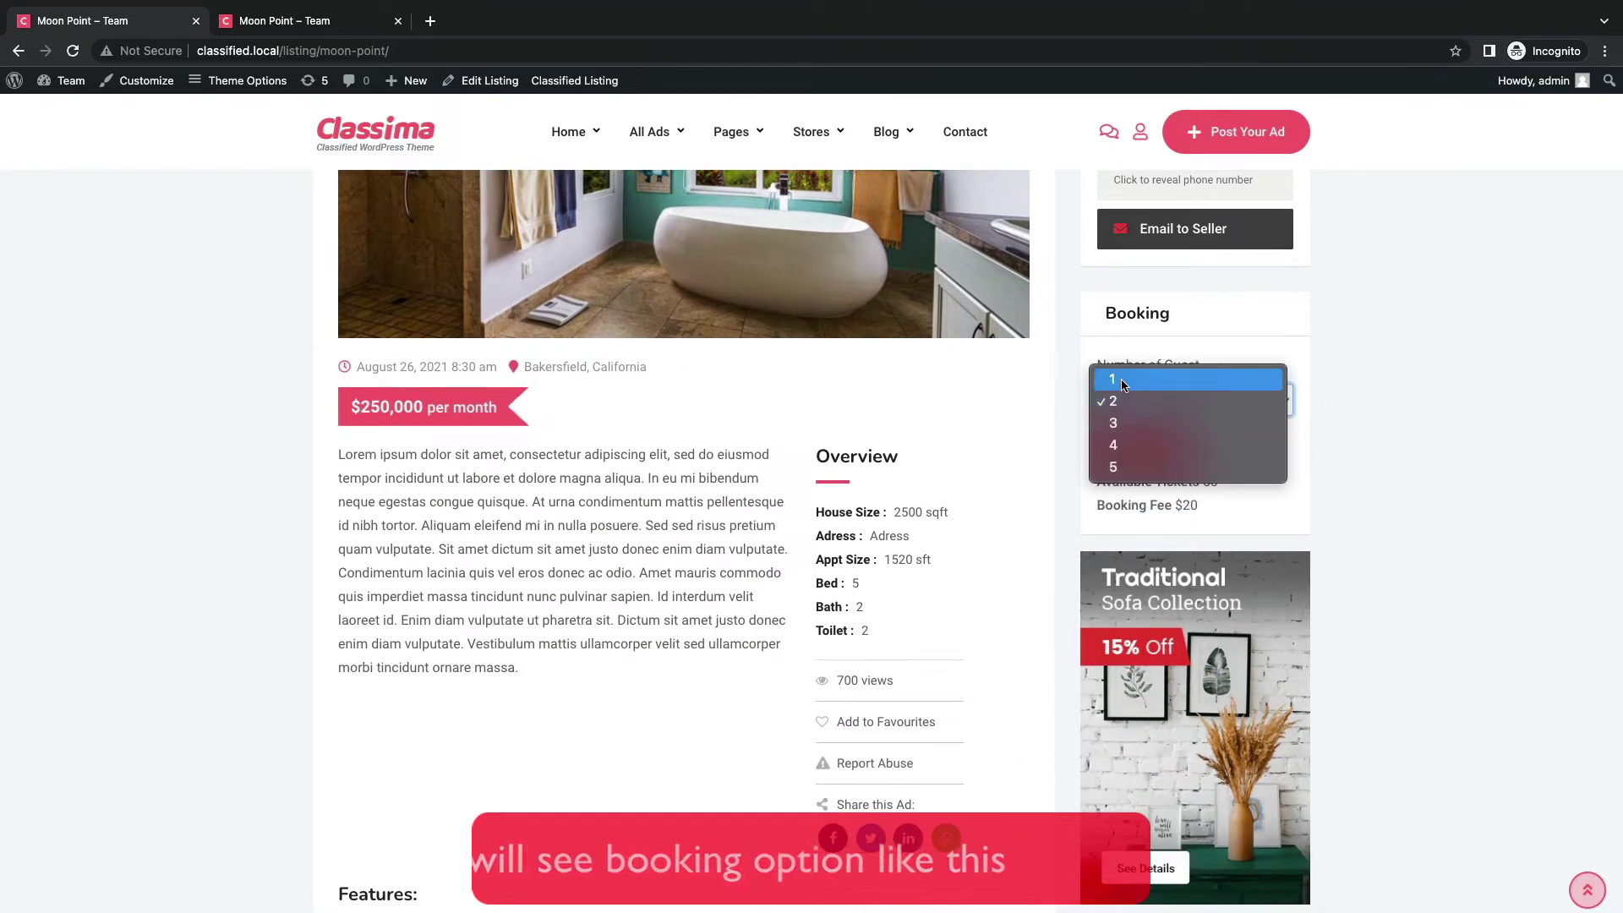
{"action": "left_click", "coordinate": [1200, 373]}
Start a ticket booking for 2 guests on the Moon Point listing from the customer account.
{"action": "left_click_drag", "start_coordinate": [1181, 505], "coordinate": [1199, 505]}
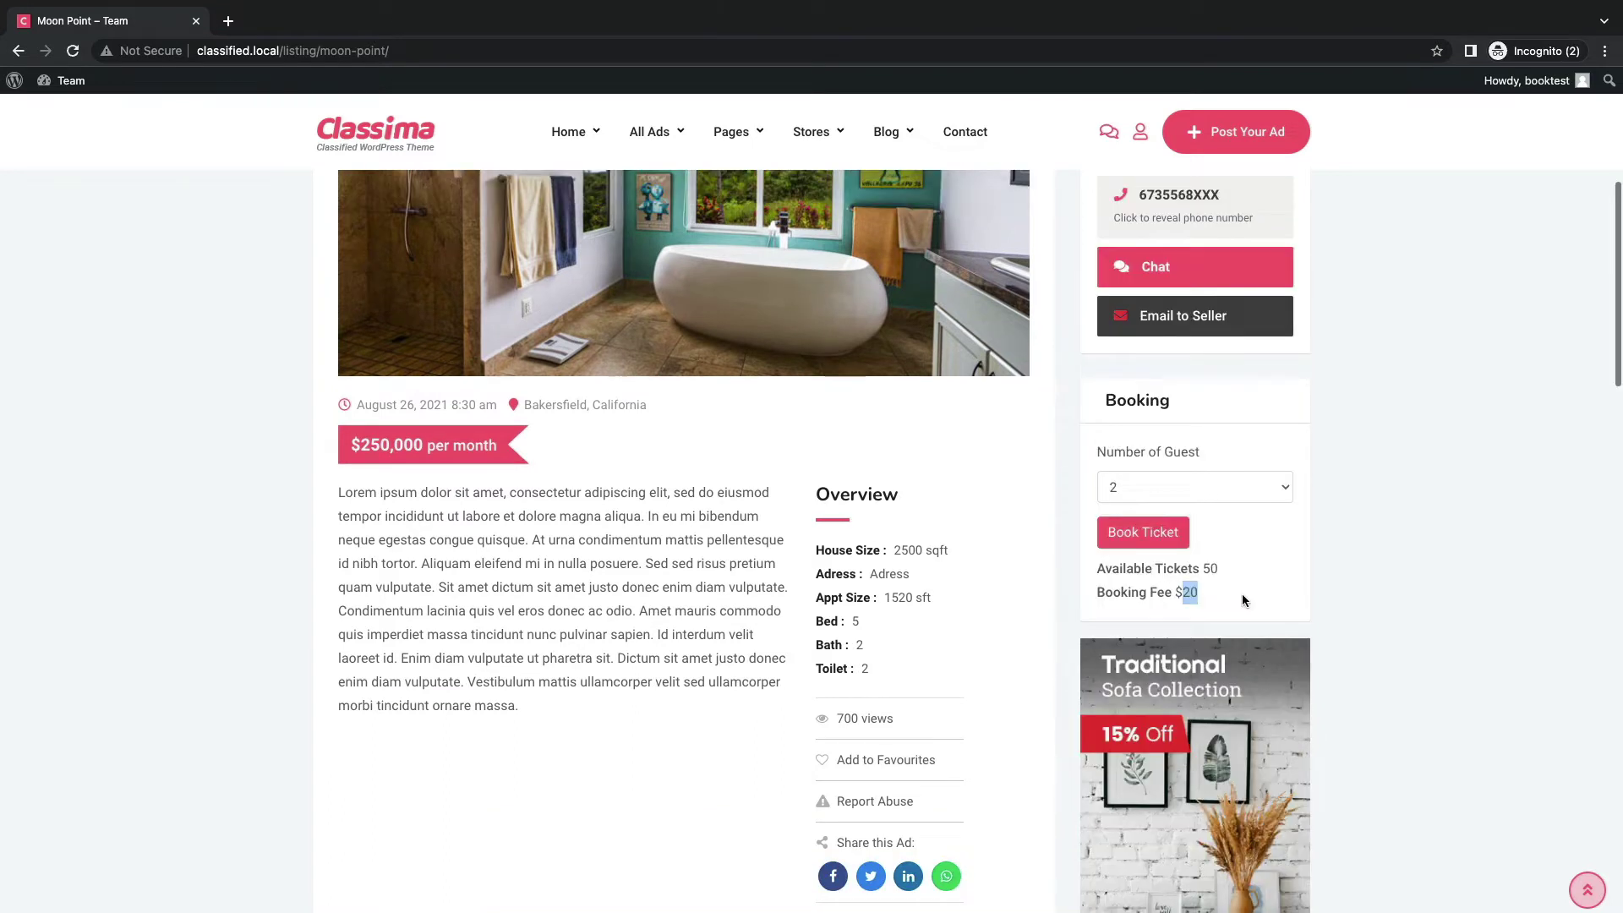
{"action": "left_click", "coordinate": [1240, 593]}
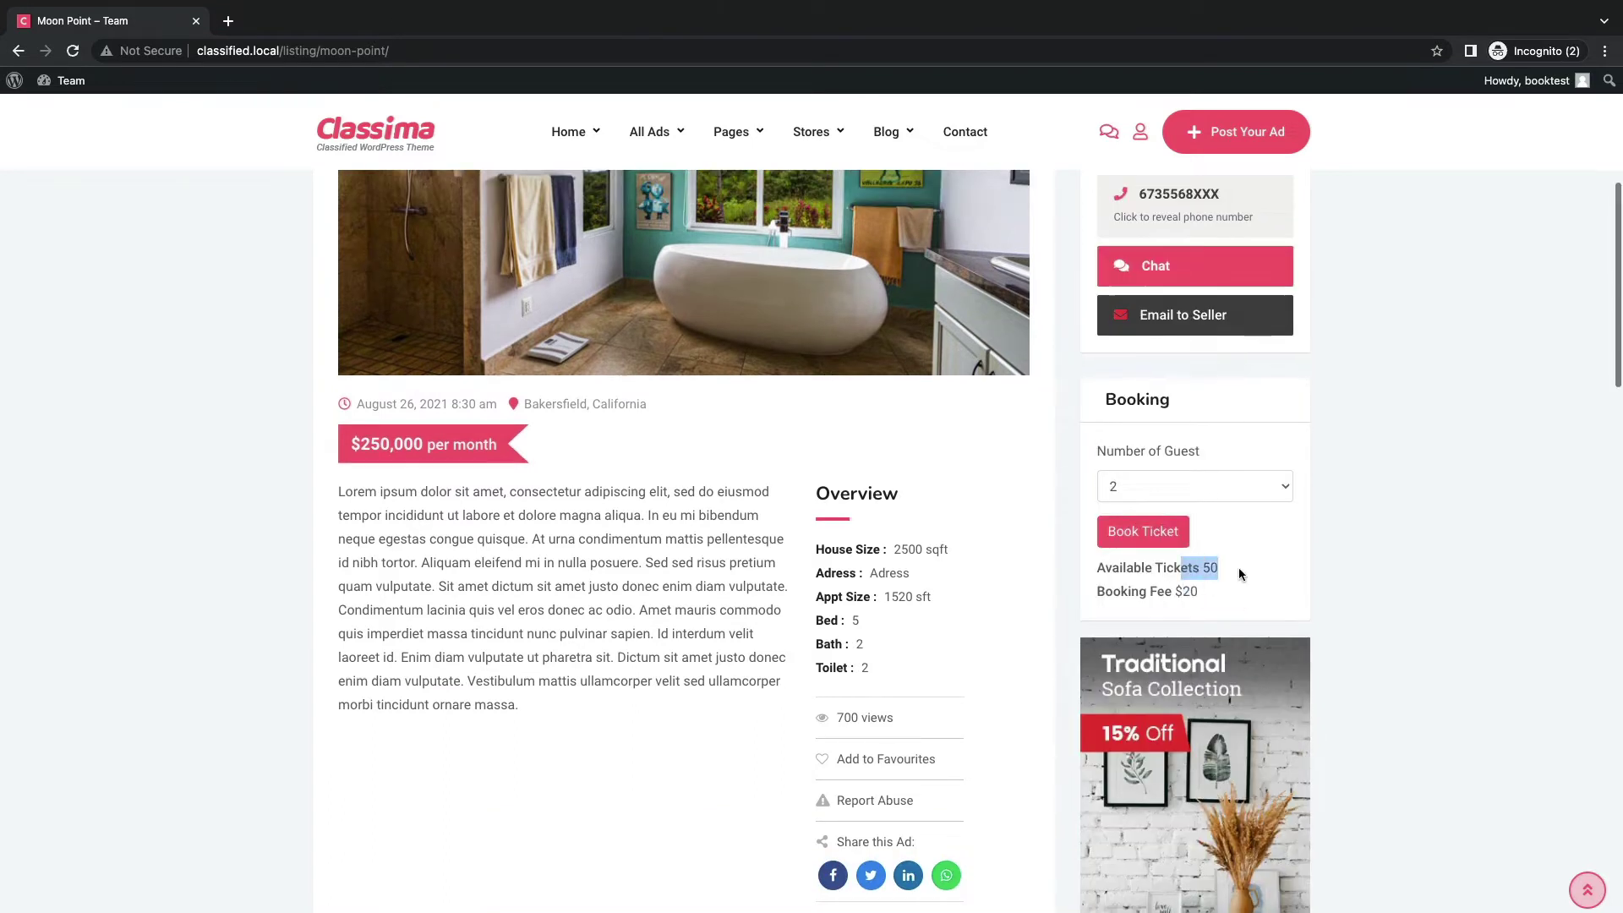
{"action": "left_click", "coordinate": [1139, 534]}
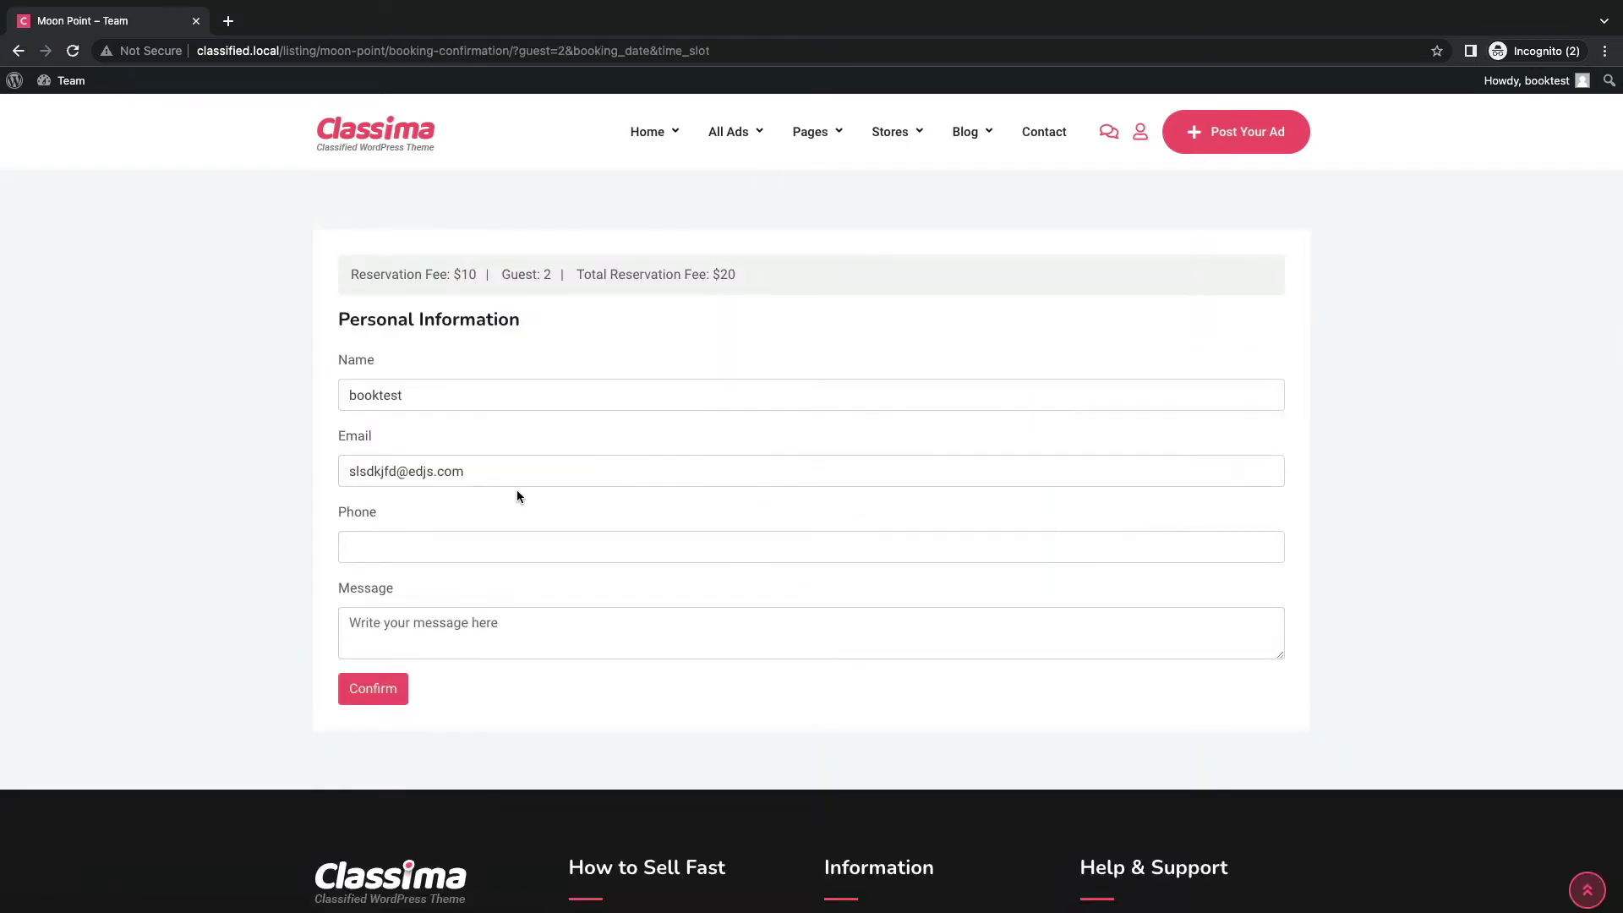
Fill in the phone number, enter the message "Booking for 2 person", and confirm the Moon Point booking.
{"action": "left_click", "coordinate": [408, 542]}
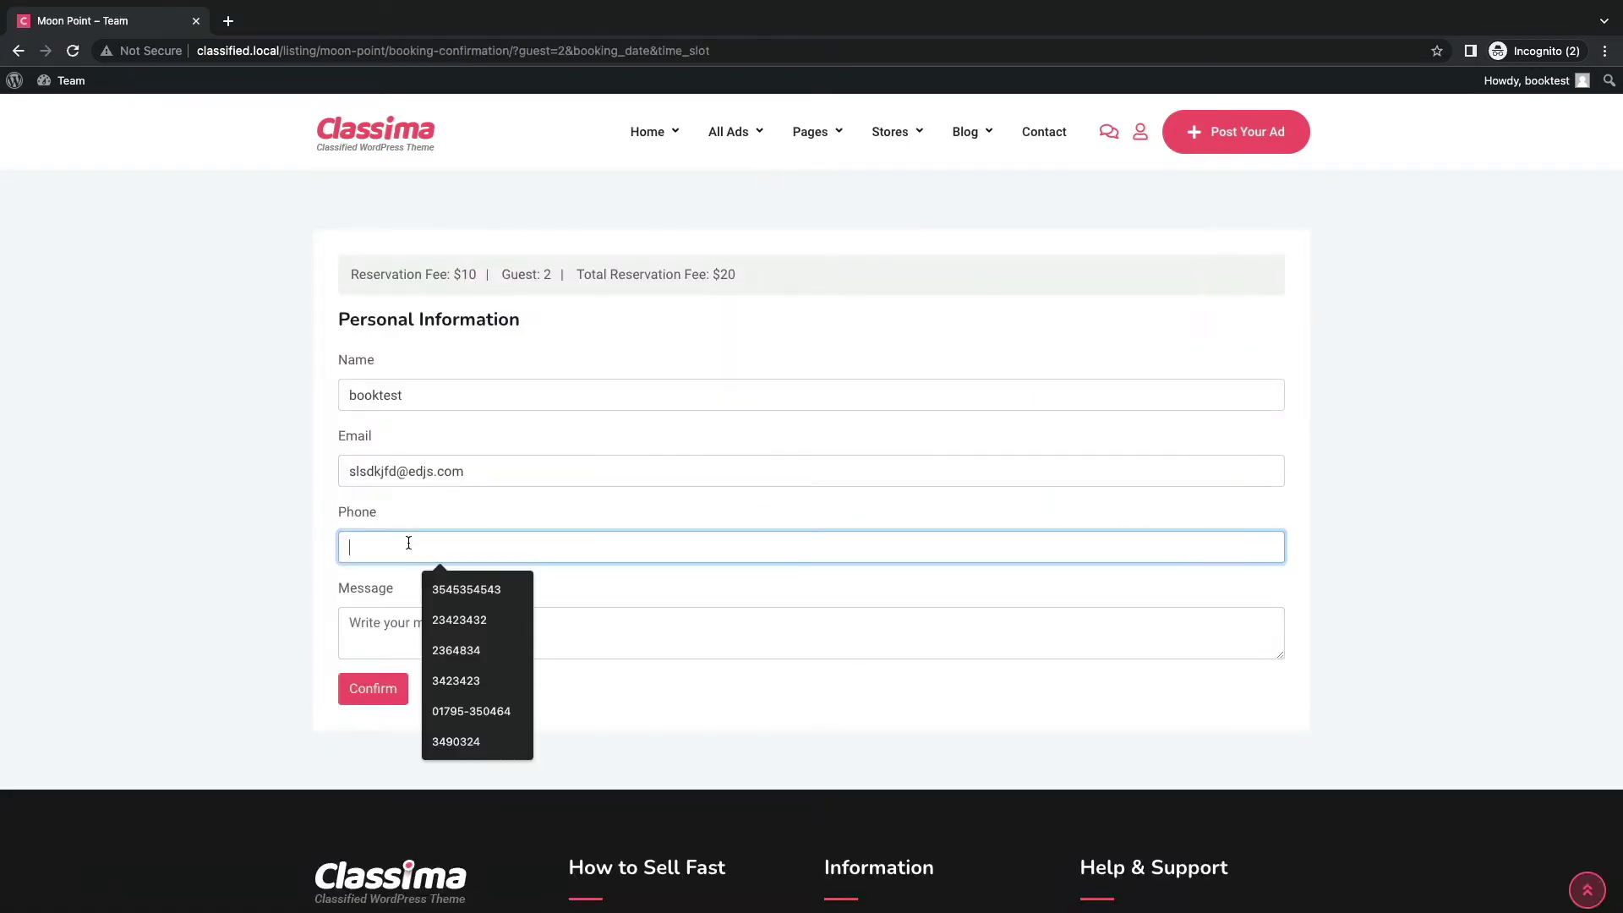
{"action": "left_click", "coordinate": [493, 660]}
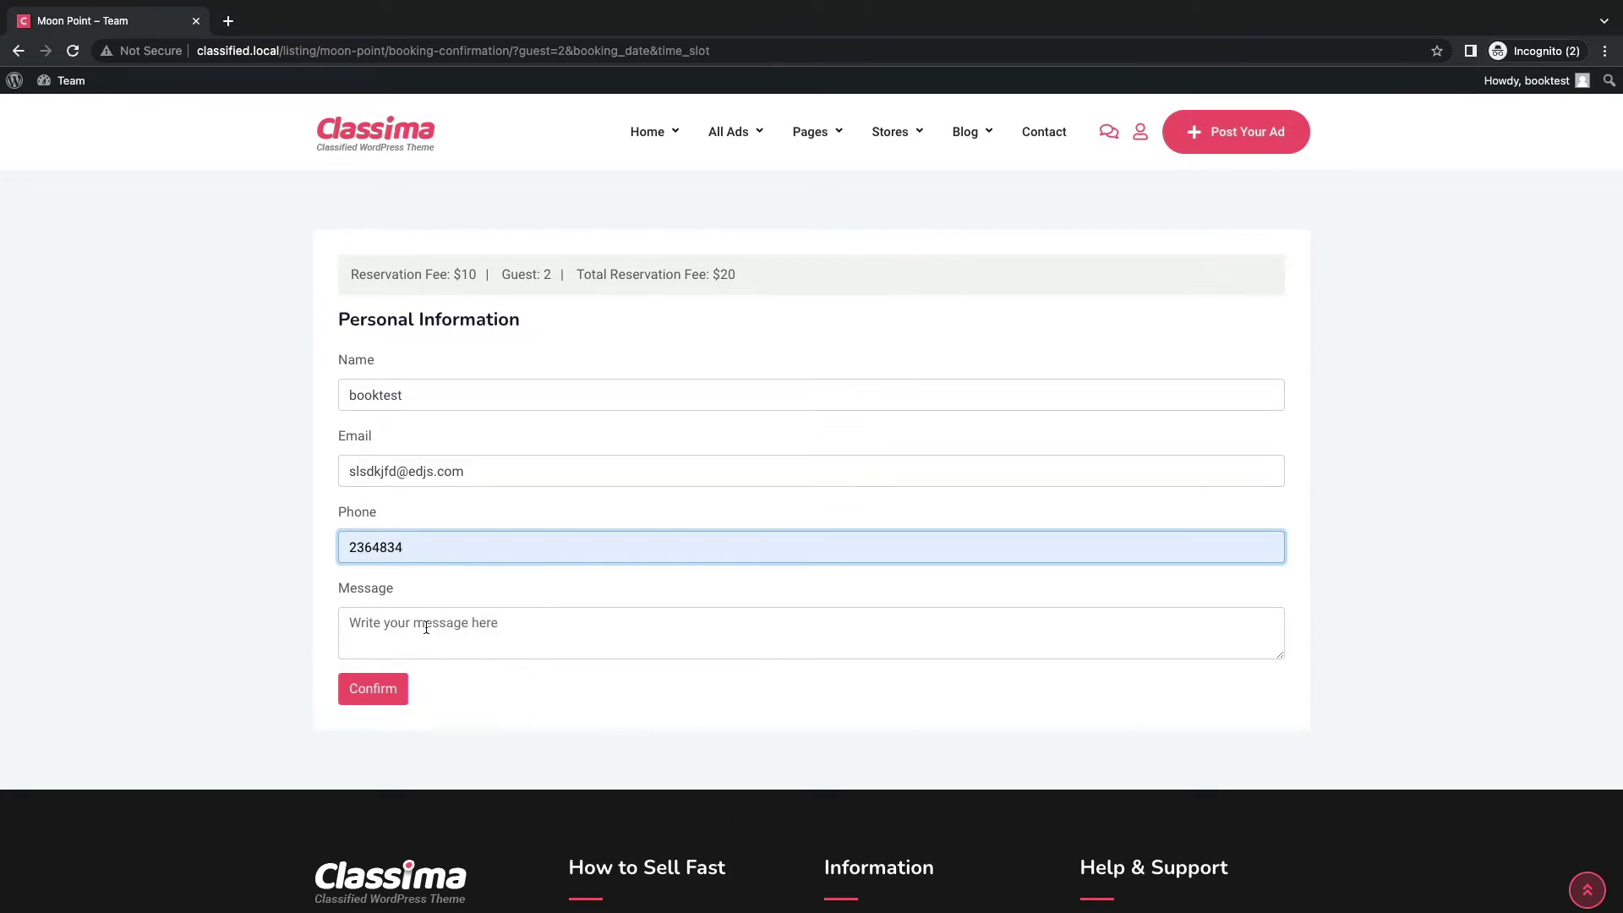
{"action": "left_click", "coordinate": [426, 628]}
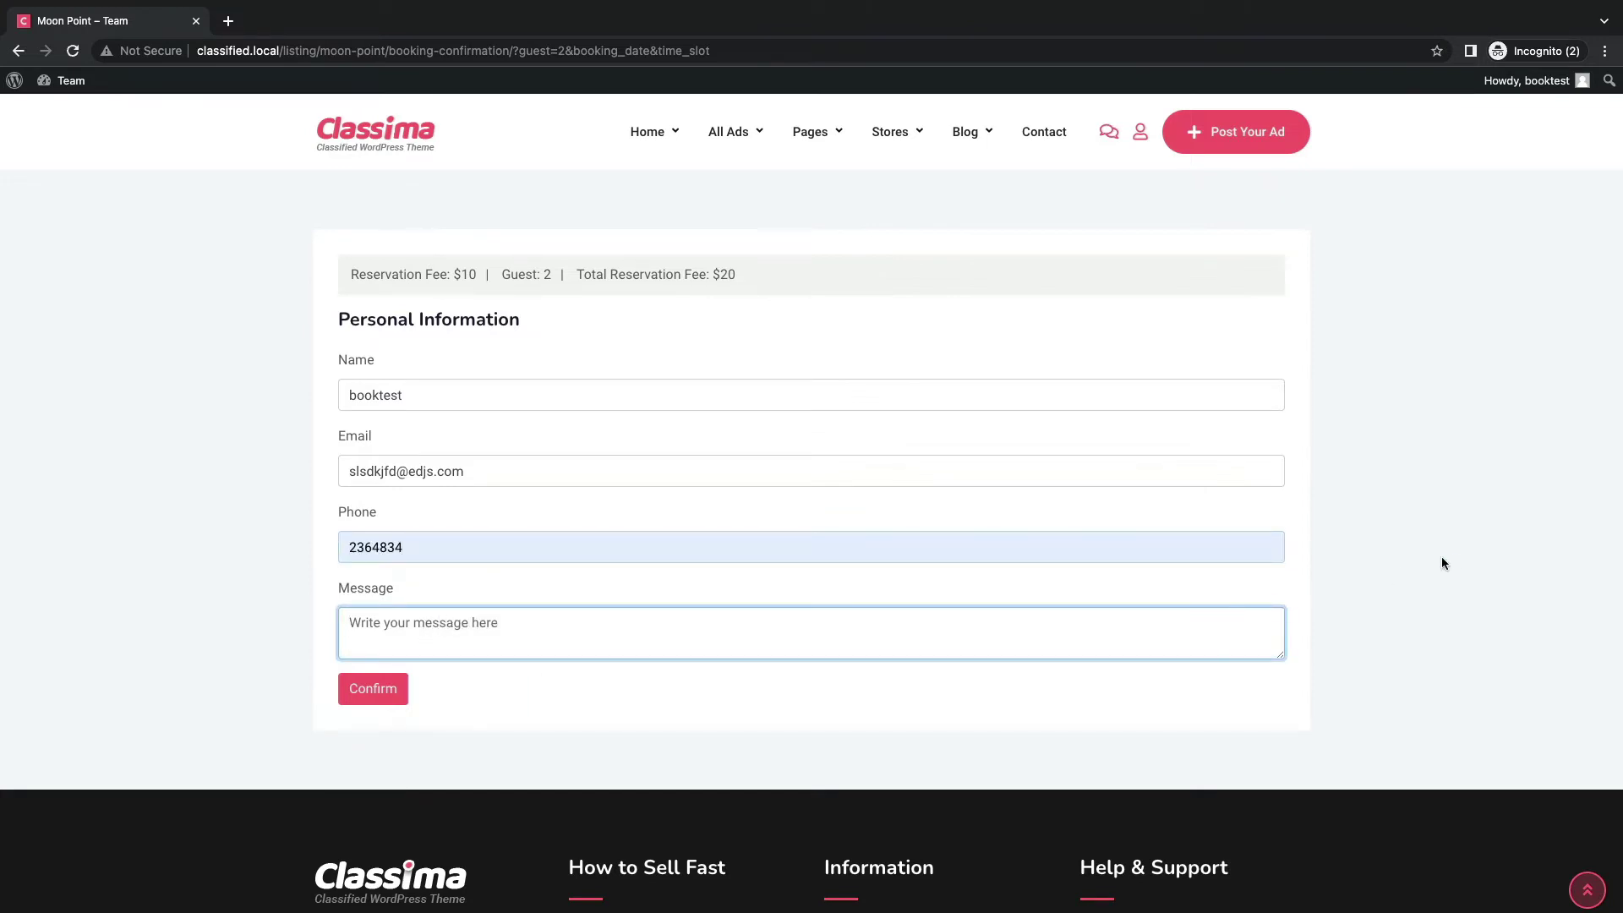
{"action": "type", "text": "Booking for 2 person"}
{"action": "left_click", "coordinate": [364, 691]}
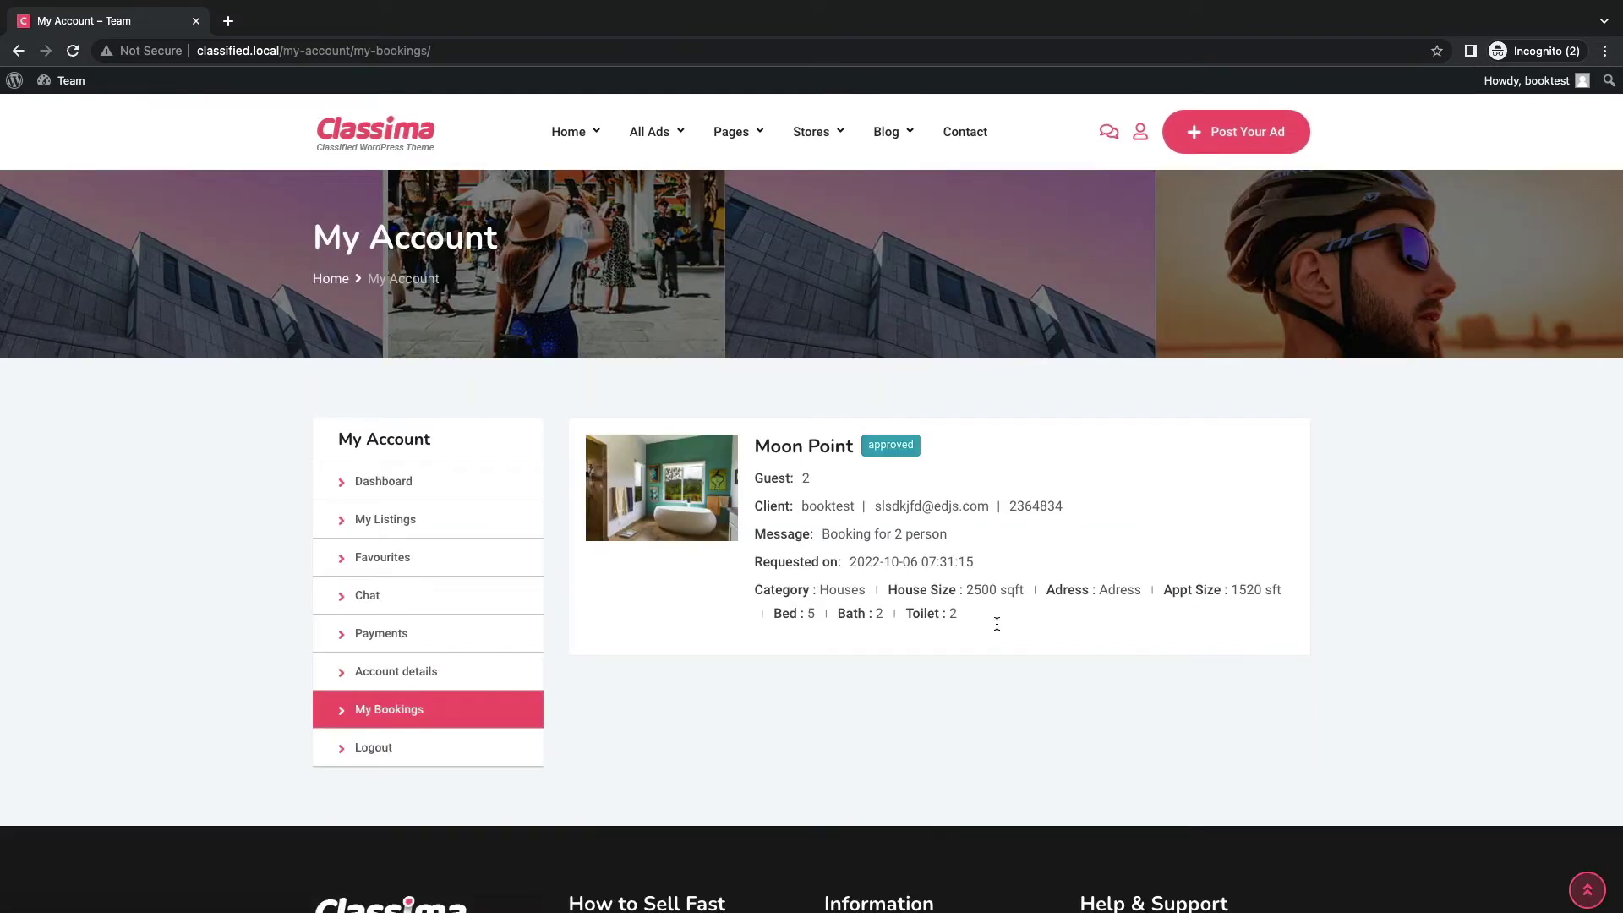
Examine the Moon Point booking's client, message and request date details in the customer's bookings.
{"action": "scroll", "coordinate": [773, 621], "scroll_direction": "down", "scroll_amount": 2}
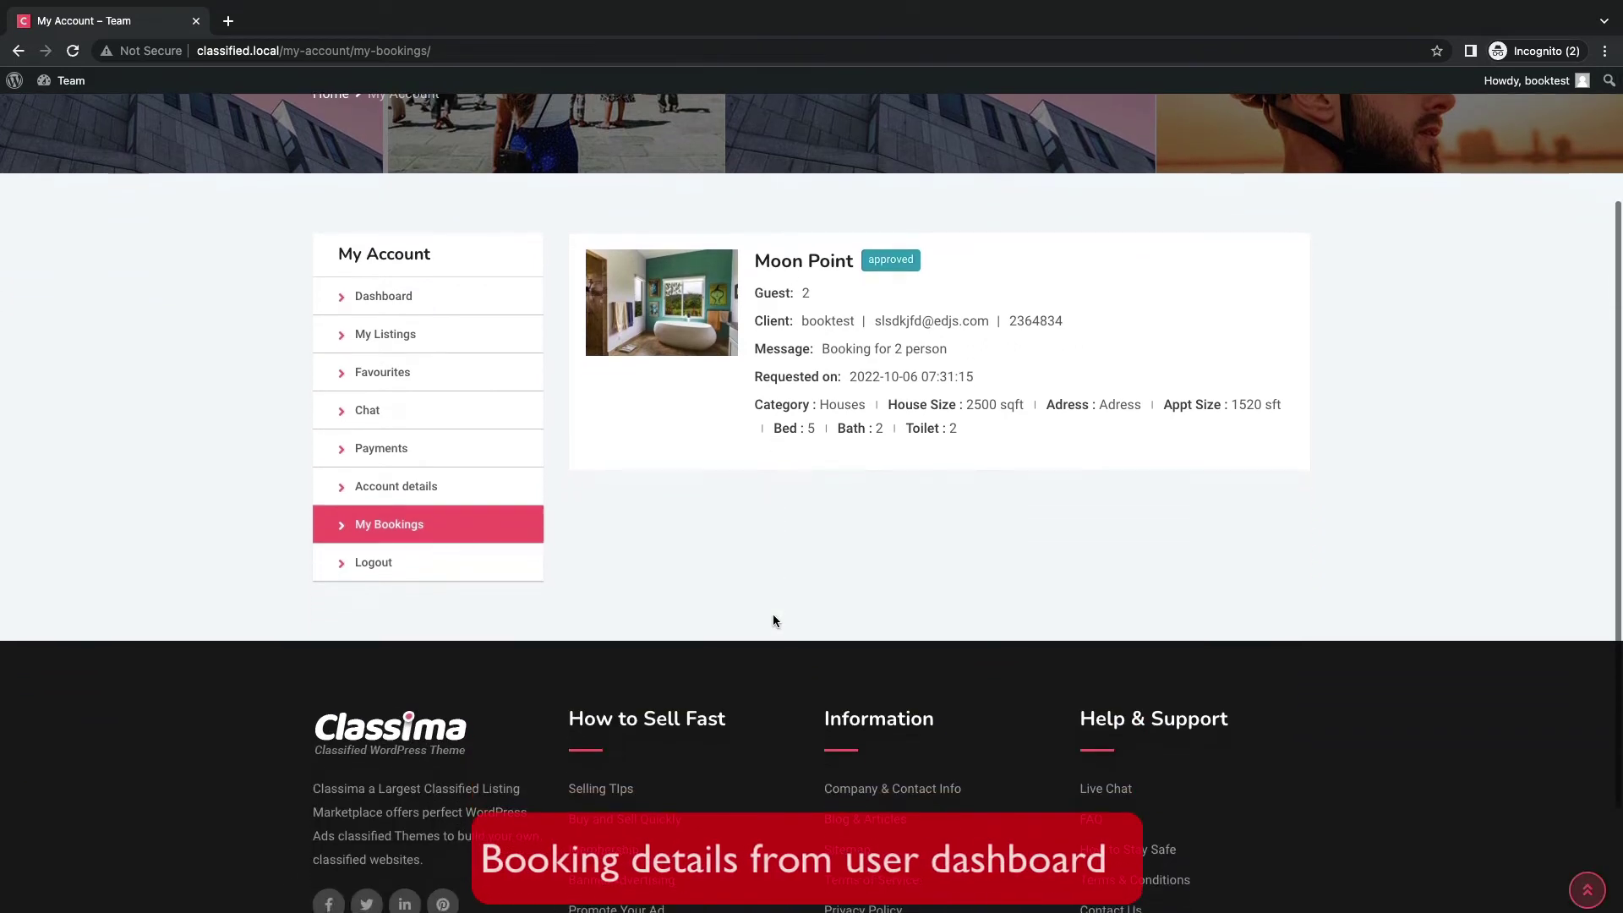
{"action": "scroll", "coordinate": [772, 622], "scroll_direction": "up", "scroll_amount": 2}
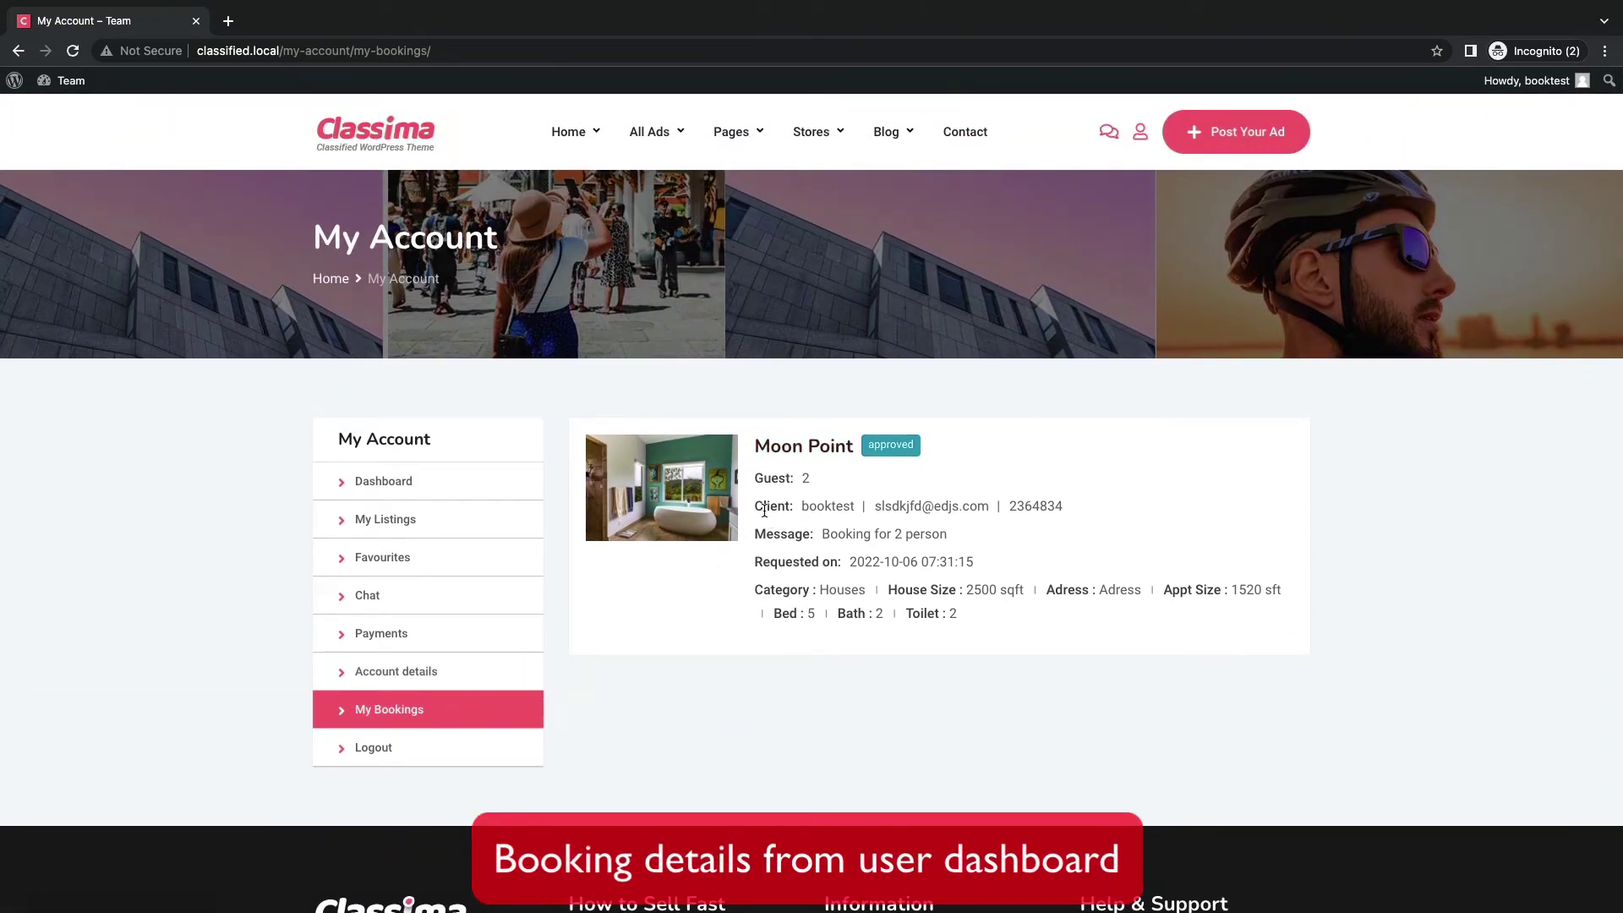
{"action": "left_click_drag", "start_coordinate": [759, 505], "coordinate": [1093, 511]}
{"action": "left_click", "coordinate": [983, 509]}
{"action": "left_click_drag", "start_coordinate": [808, 506], "coordinate": [989, 509]}
{"action": "left_click", "coordinate": [814, 535]}
{"action": "left_click_drag", "start_coordinate": [838, 536], "coordinate": [999, 550]}
{"action": "left_click", "coordinate": [821, 558]}
{"action": "left_click_drag", "start_coordinate": [757, 561], "coordinate": [1007, 565]}
{"action": "left_click", "coordinate": [995, 573]}
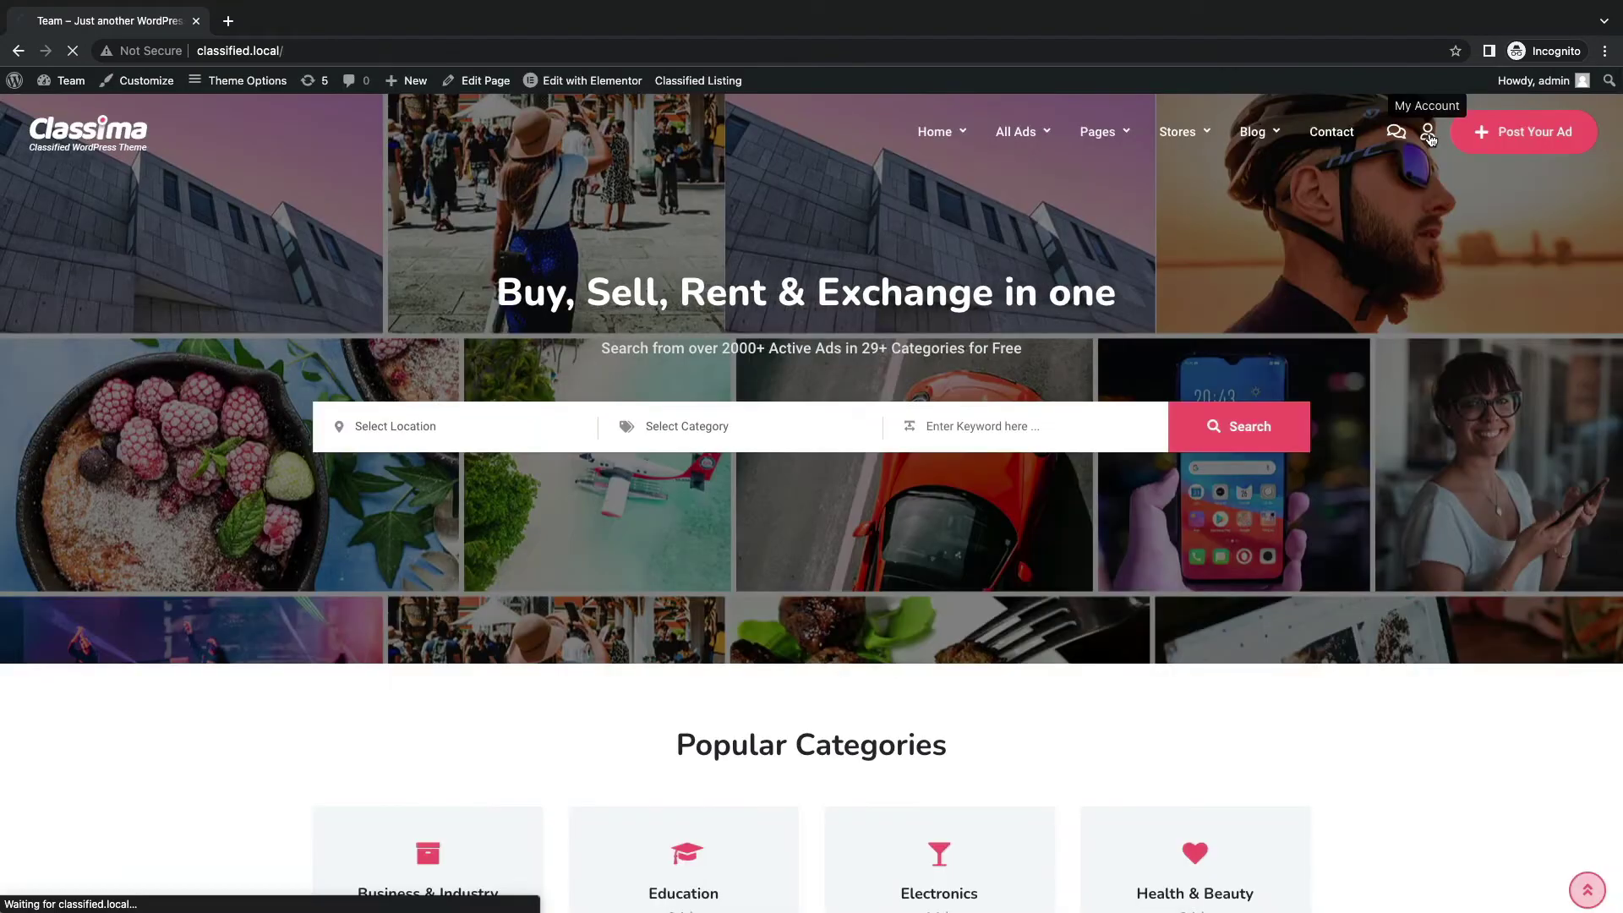
Open all bookings in the admin's account and examine the guest and message details of the Moon Point booking.
{"action": "left_click", "coordinate": [1429, 135]}
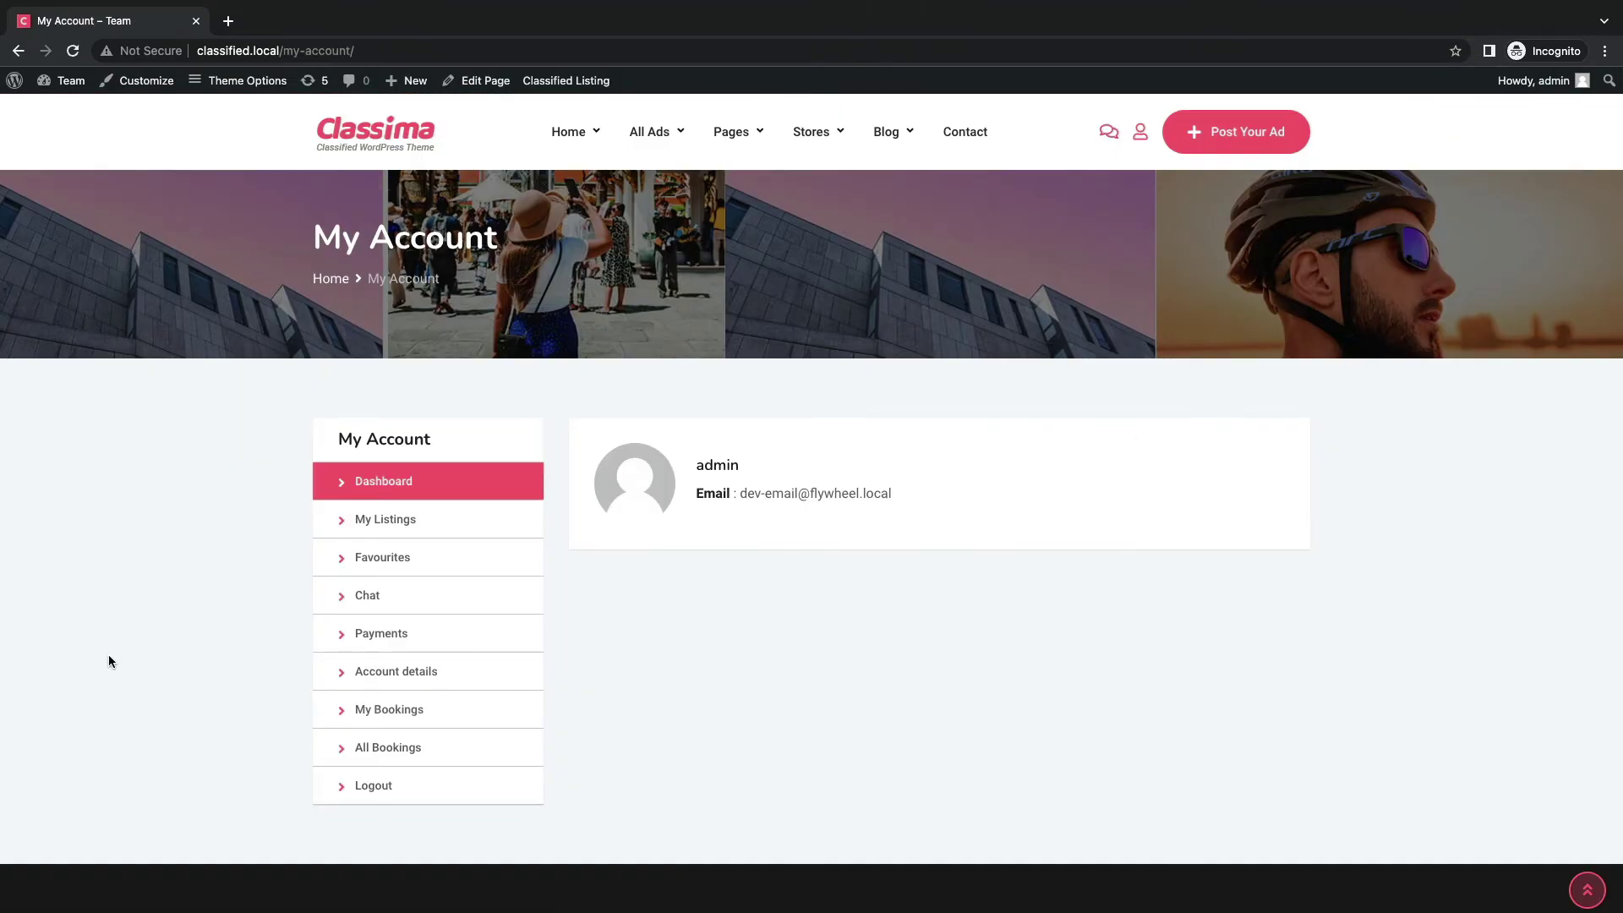
{"action": "scroll", "coordinate": [109, 657], "scroll_direction": "down", "scroll_amount": 3}
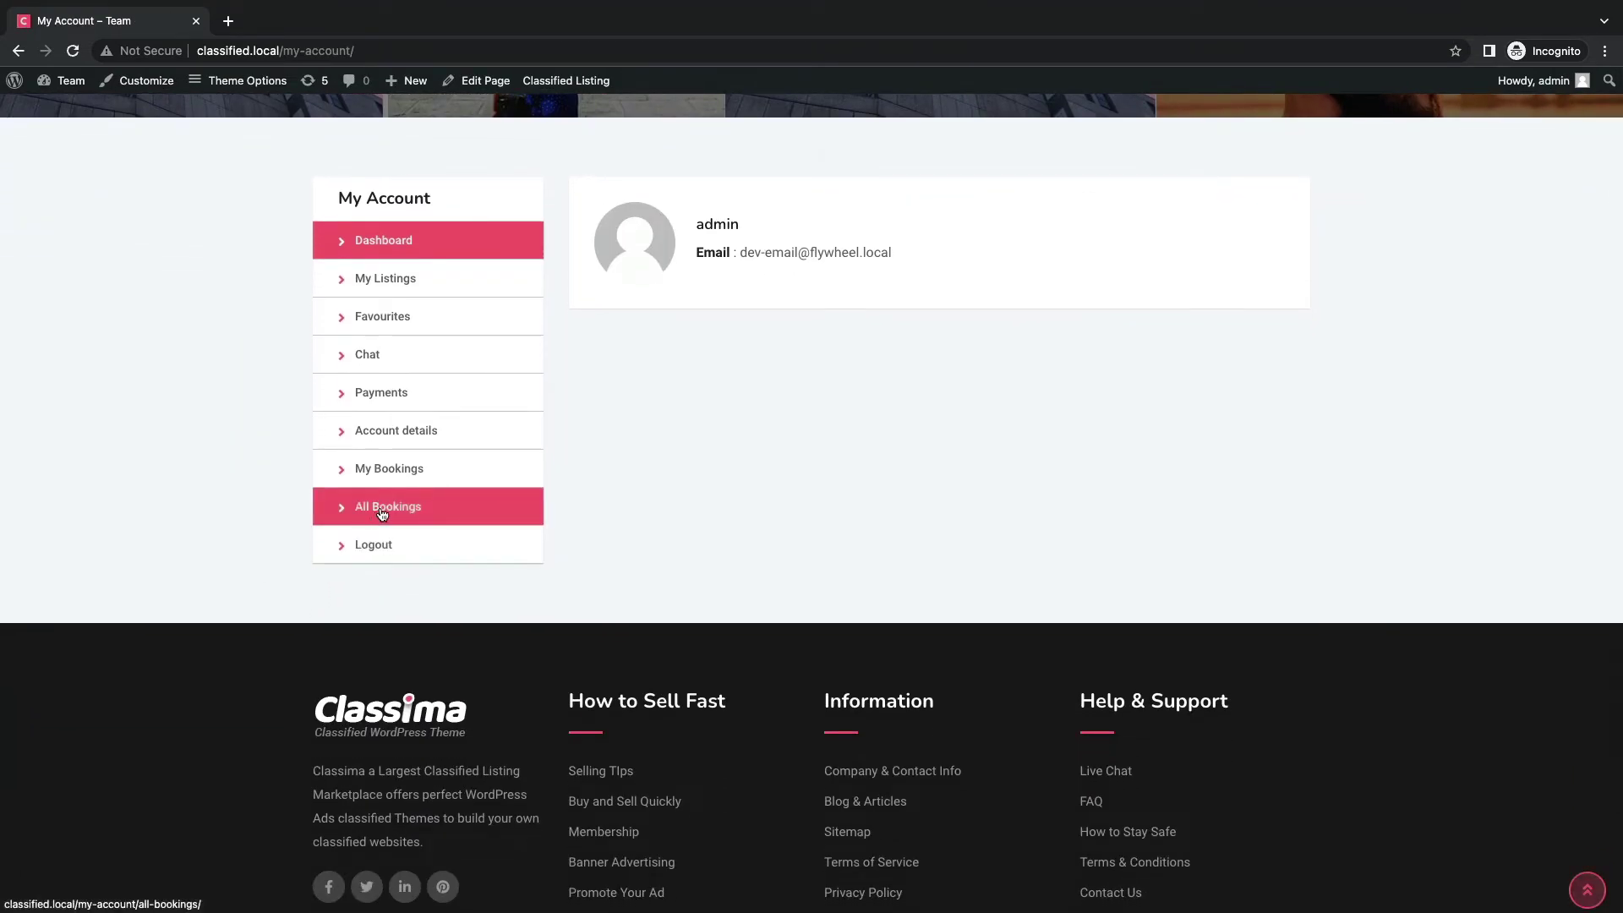
{"action": "left_click", "coordinate": [382, 507]}
{"action": "scroll", "coordinate": [953, 516], "scroll_direction": "down", "scroll_amount": 2}
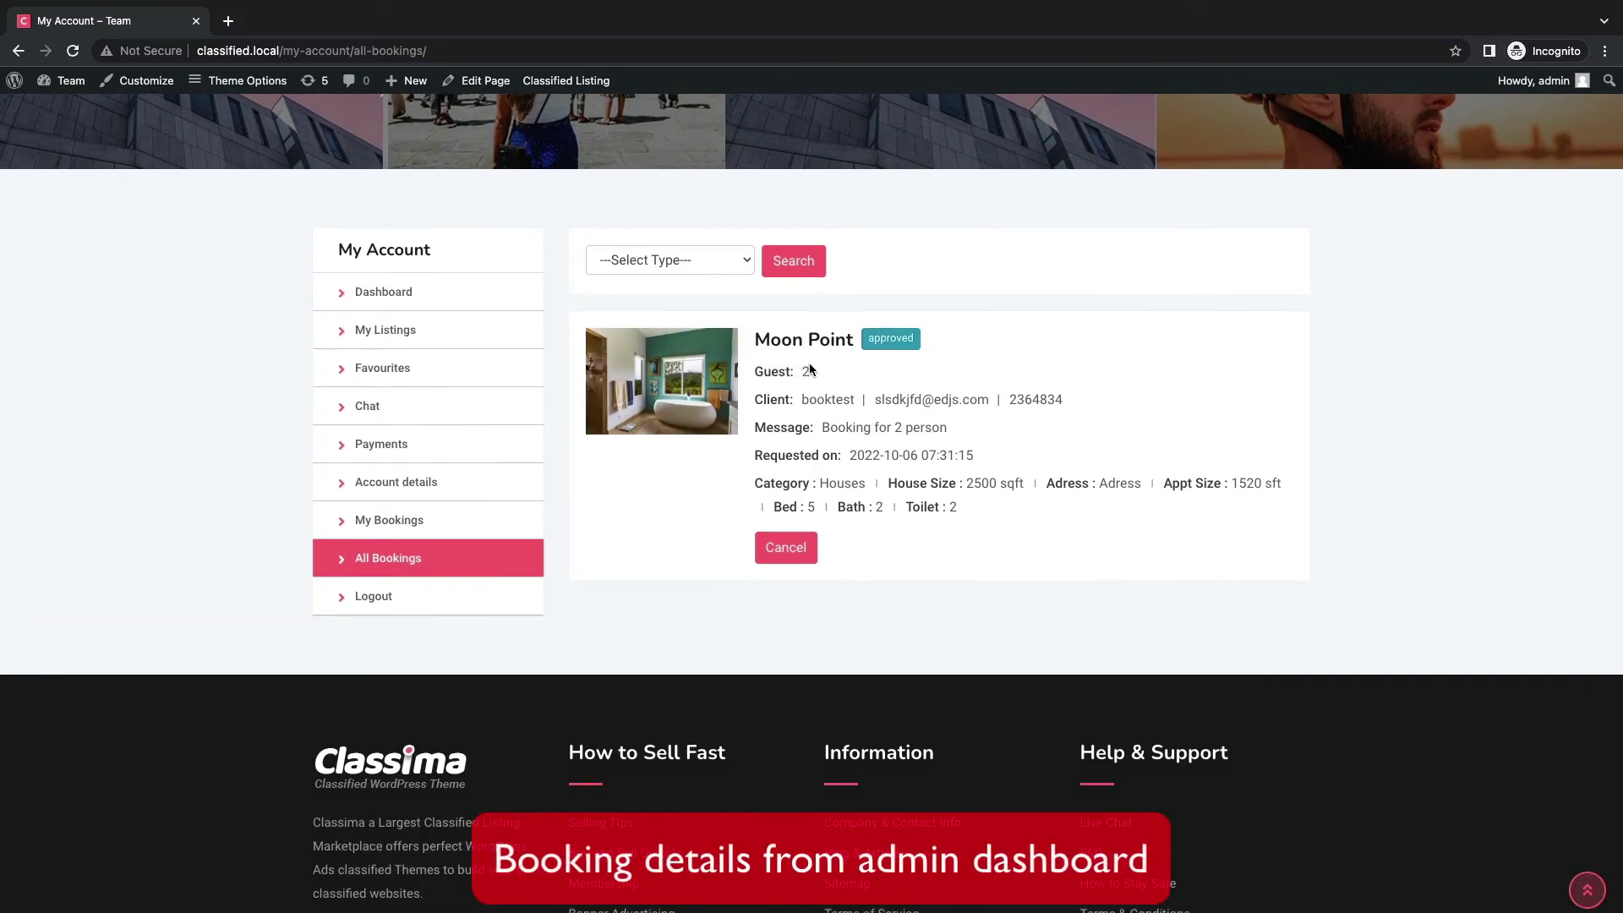
{"action": "left_click_drag", "start_coordinate": [801, 369], "coordinate": [845, 382]}
{"action": "left_click_drag", "start_coordinate": [755, 423], "coordinate": [1023, 422]}
{"action": "left_click", "coordinate": [1023, 423]}
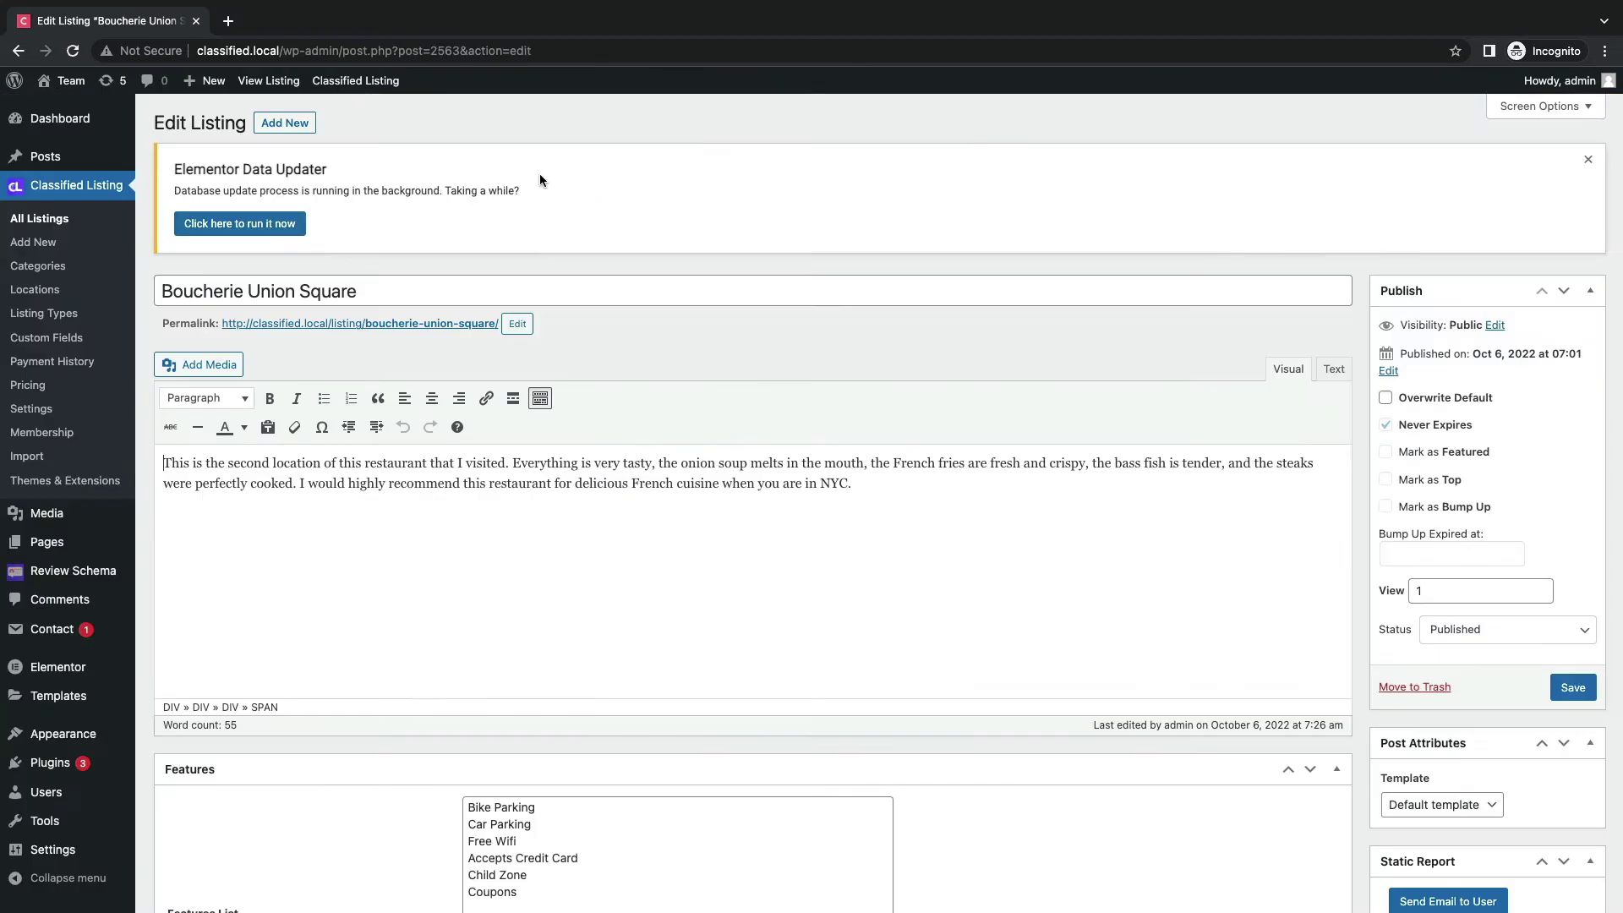
Activate booking for the Boucherie Union Square listing and set its booking type to Services.
{"action": "scroll", "coordinate": [539, 177], "scroll_direction": "down", "scroll_amount": 8}
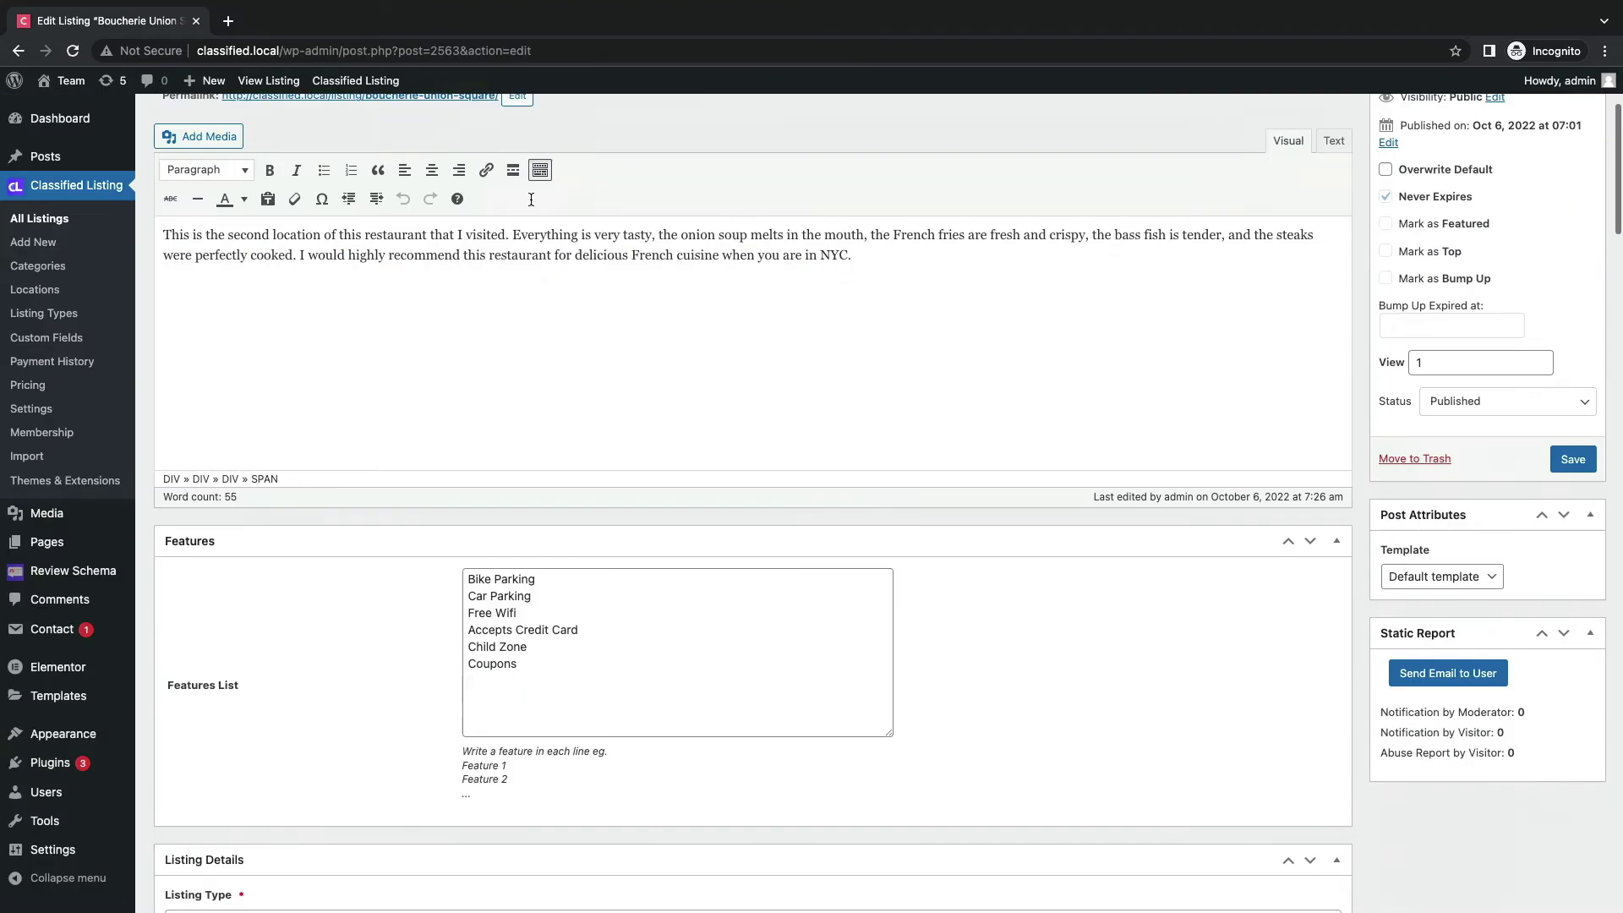
{"action": "scroll", "coordinate": [531, 200], "scroll_direction": "down", "scroll_amount": 15}
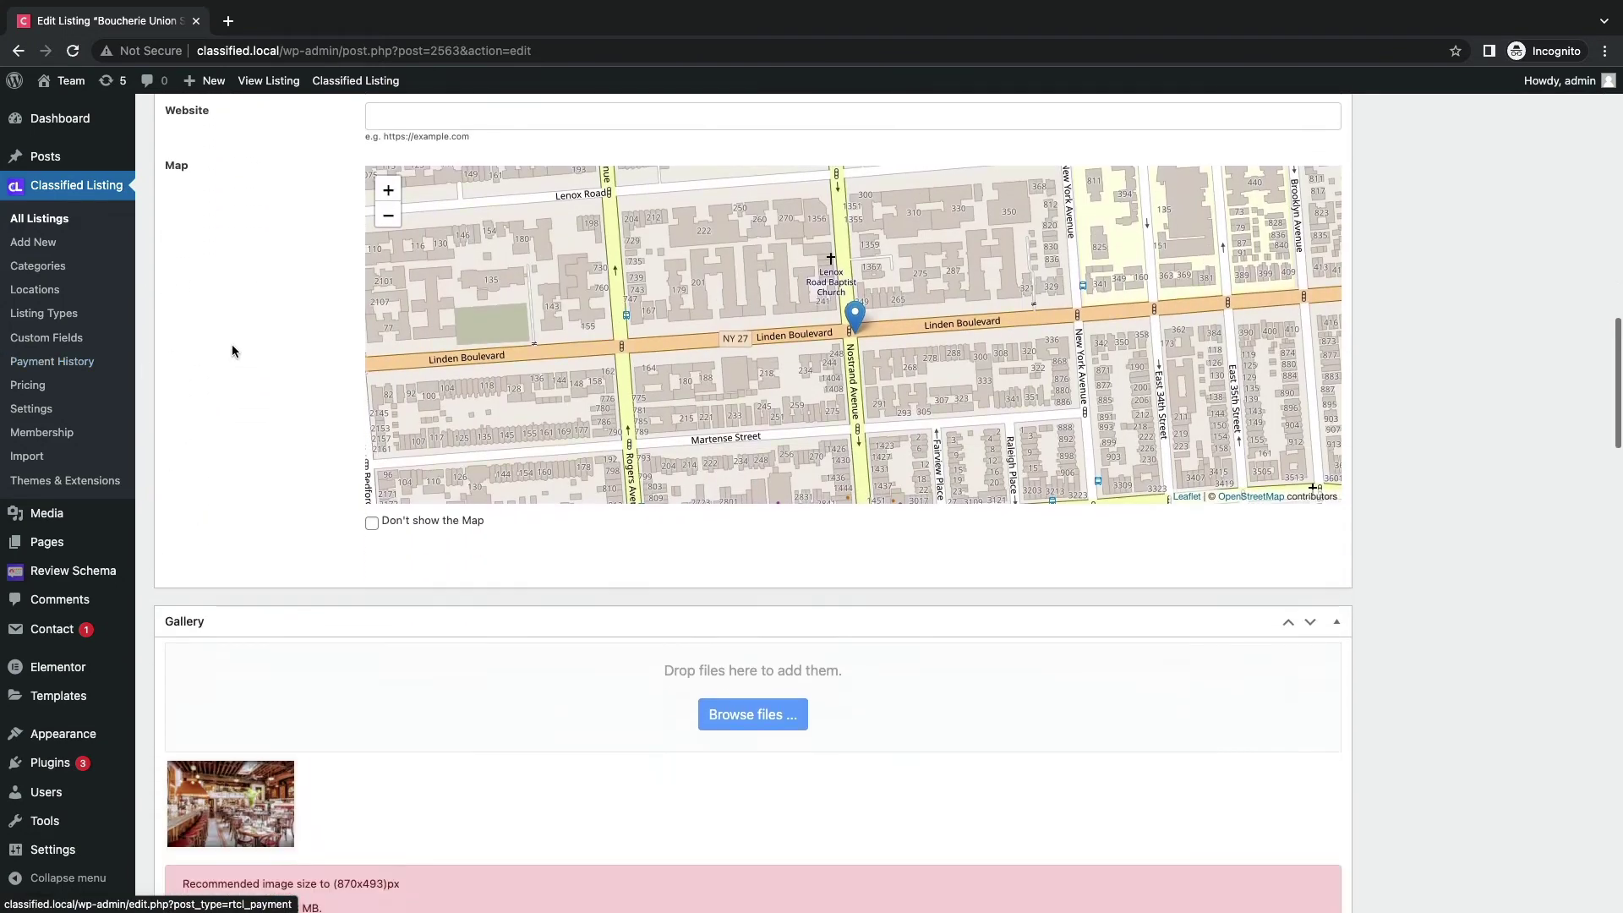
{"action": "scroll", "coordinate": [238, 348], "scroll_direction": "down", "scroll_amount": 7}
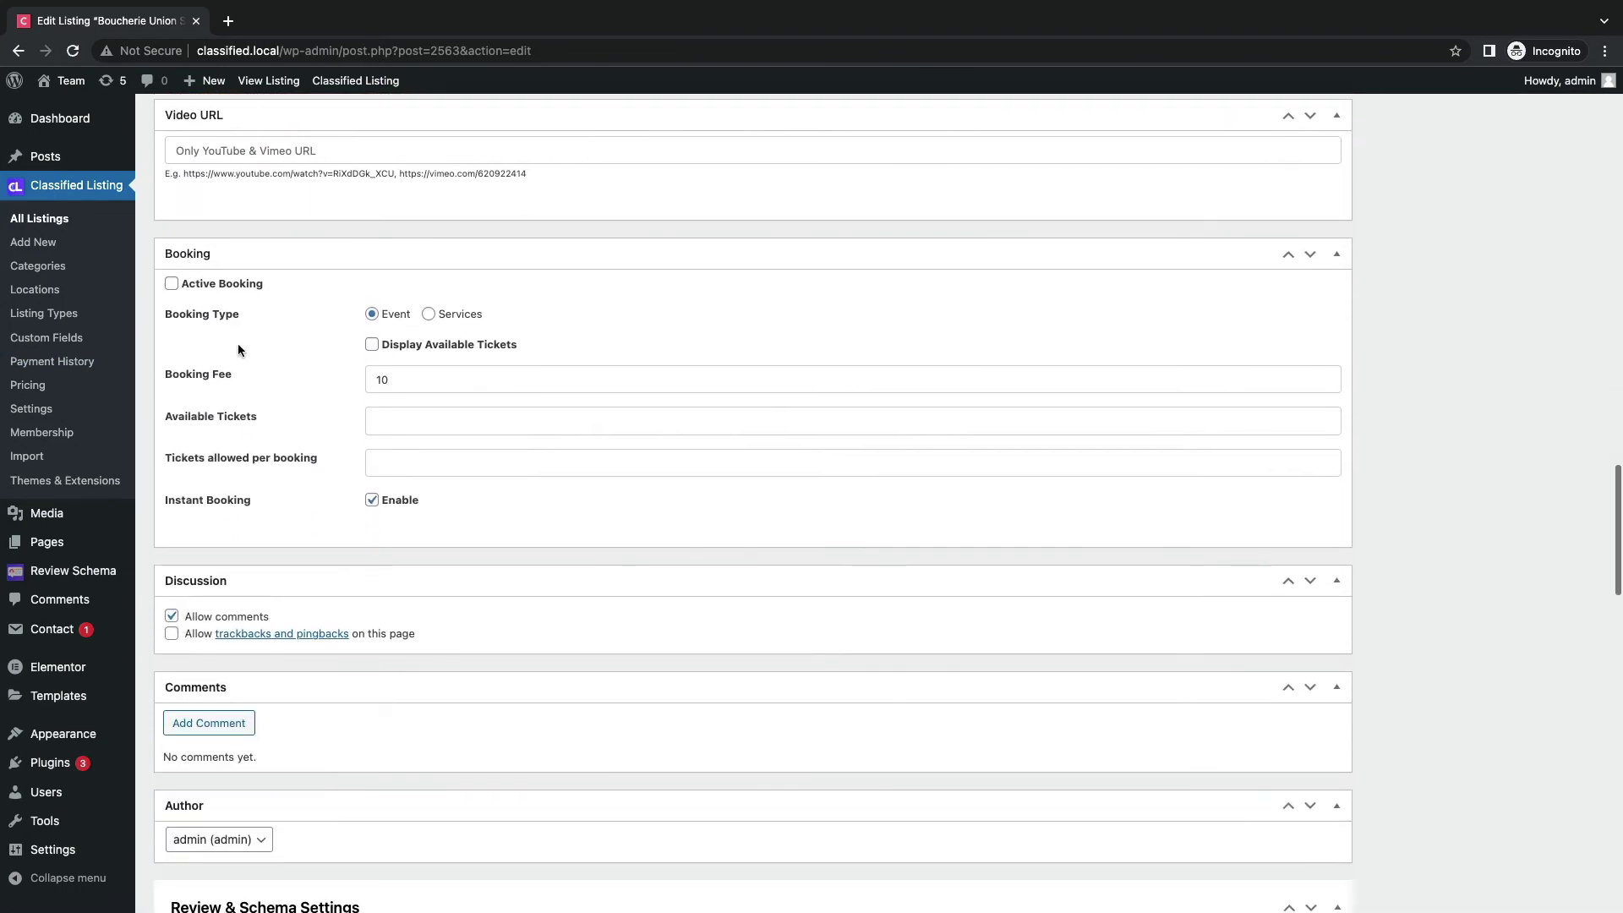
{"action": "left_click", "coordinate": [429, 314]}
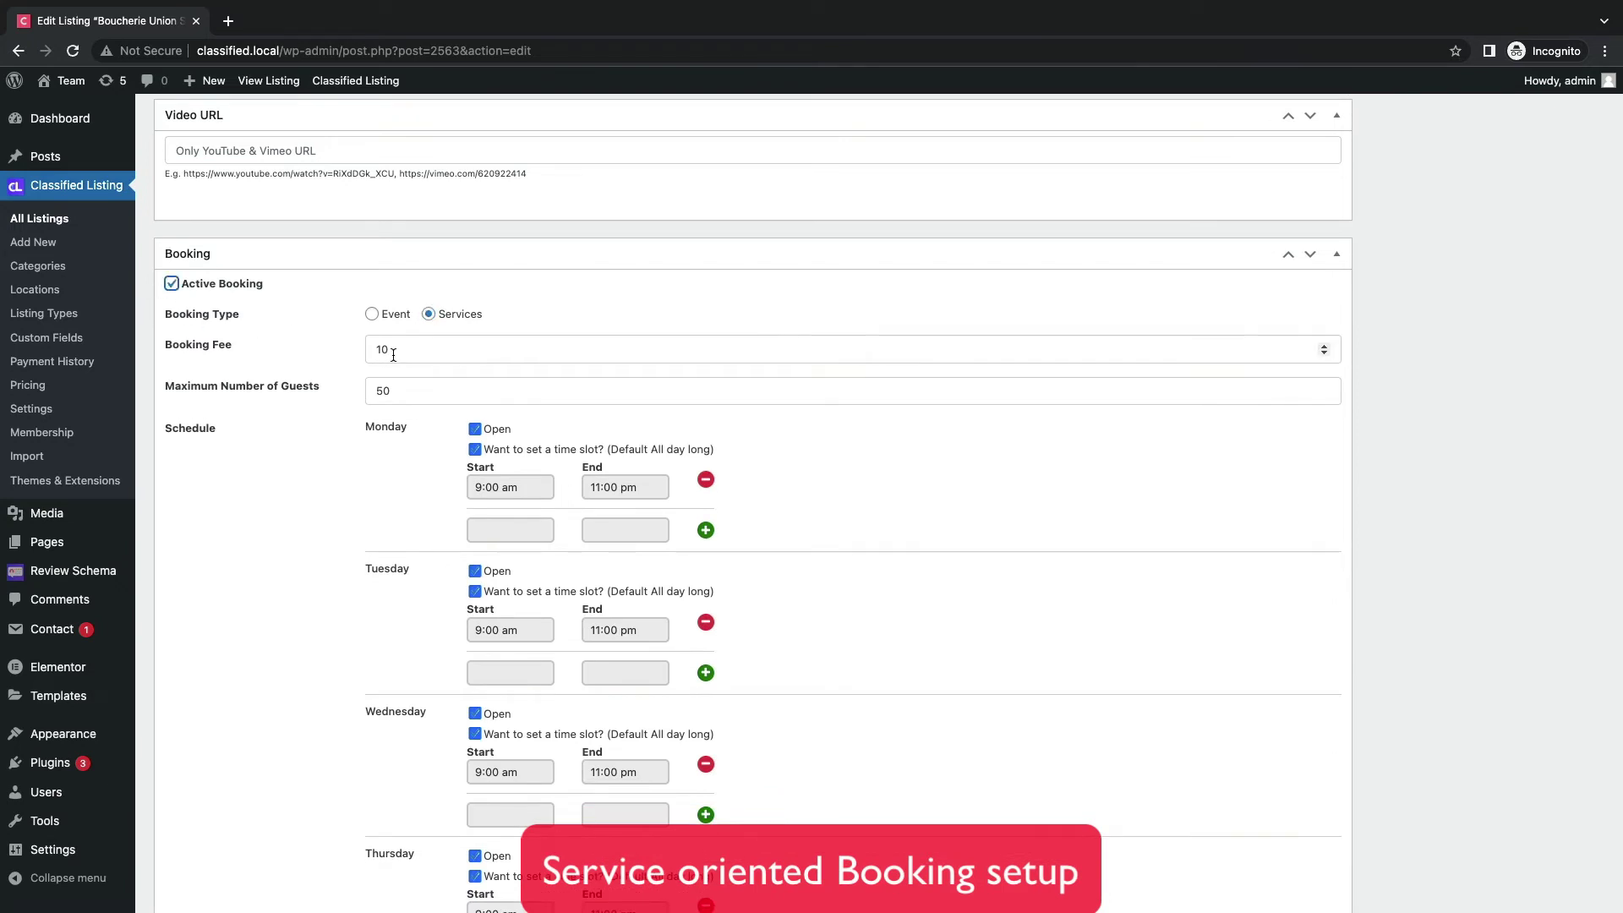
{"action": "double_click", "coordinate": [397, 353]}
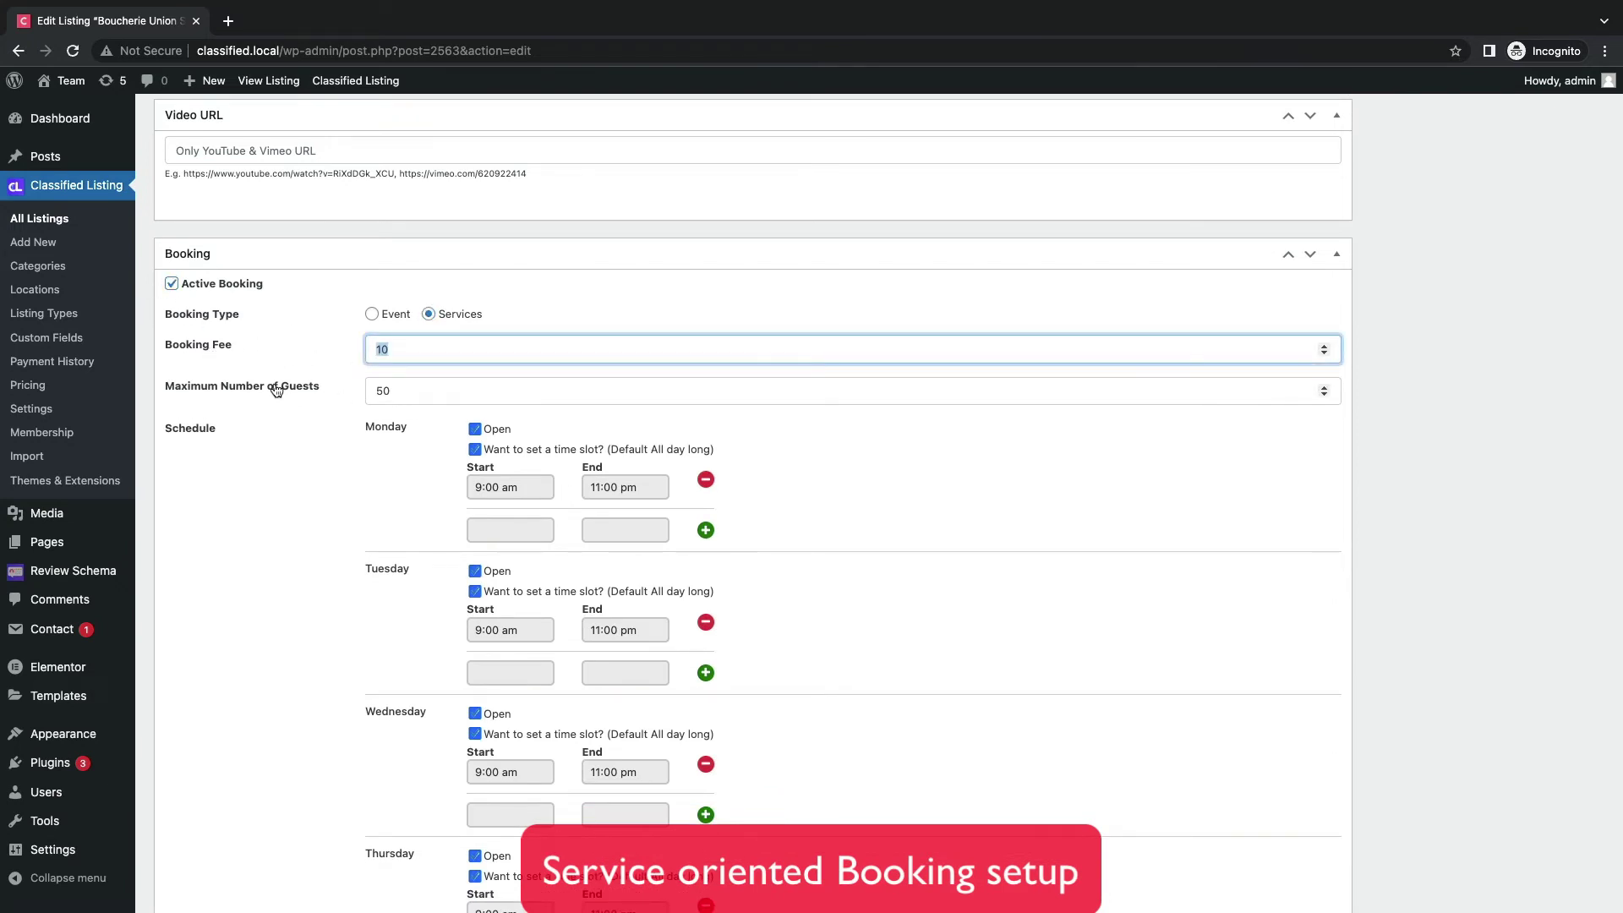
Review the weekly schedule and instant booking settings of the Boucherie Union Square listing and save the listing.
{"action": "scroll", "coordinate": [367, 409], "scroll_direction": "down", "scroll_amount": 3}
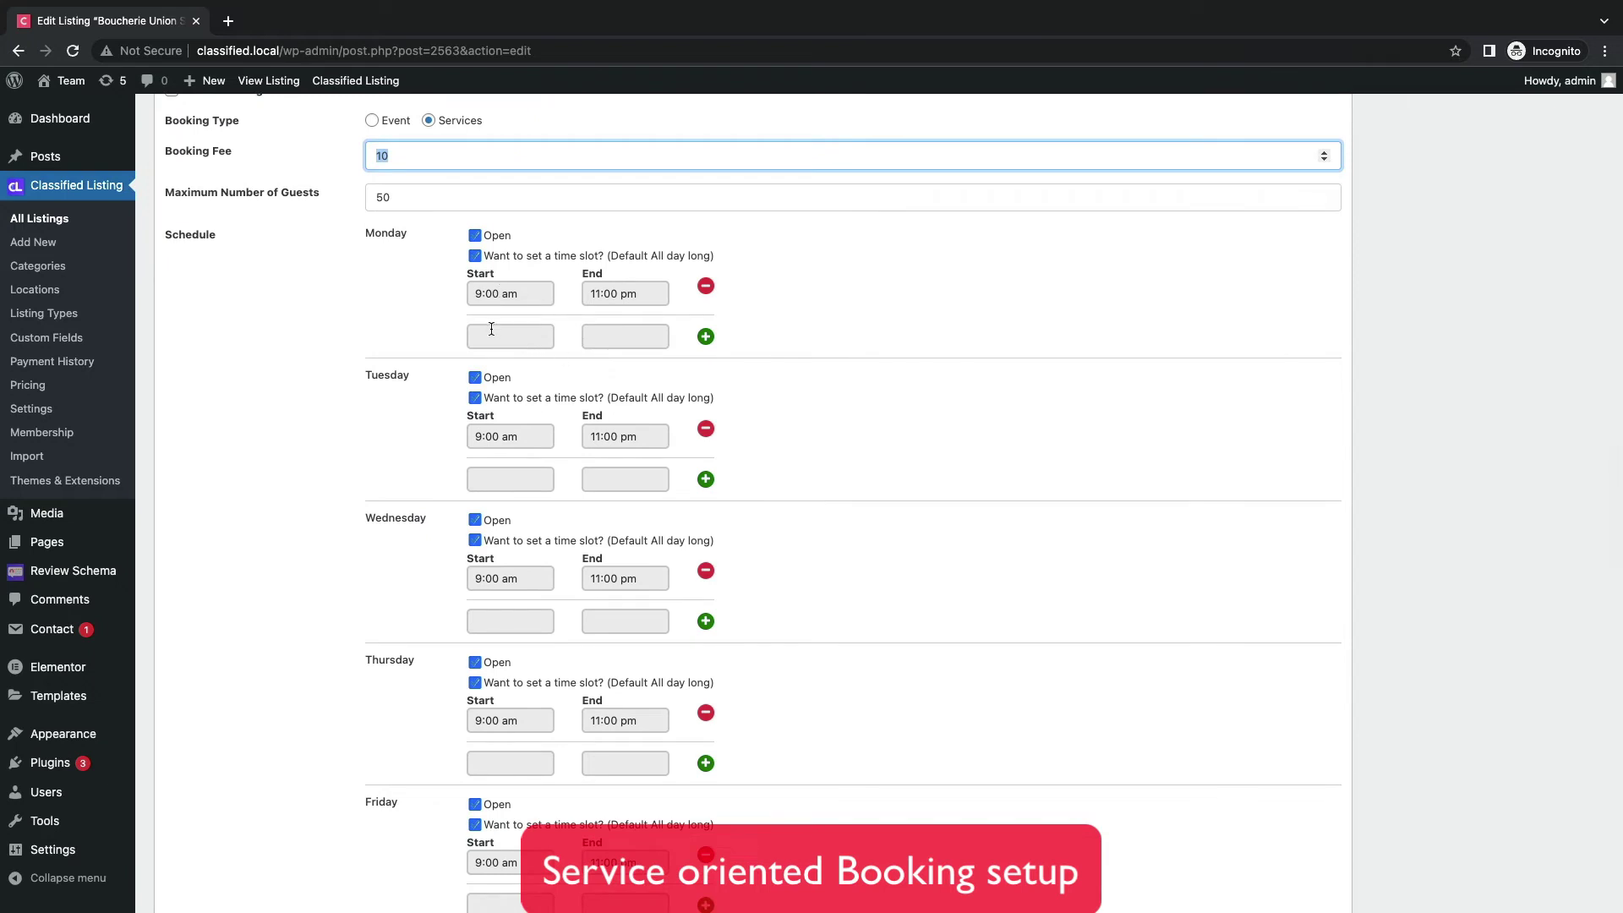
{"action": "scroll", "coordinate": [499, 408], "scroll_direction": "down", "scroll_amount": 3}
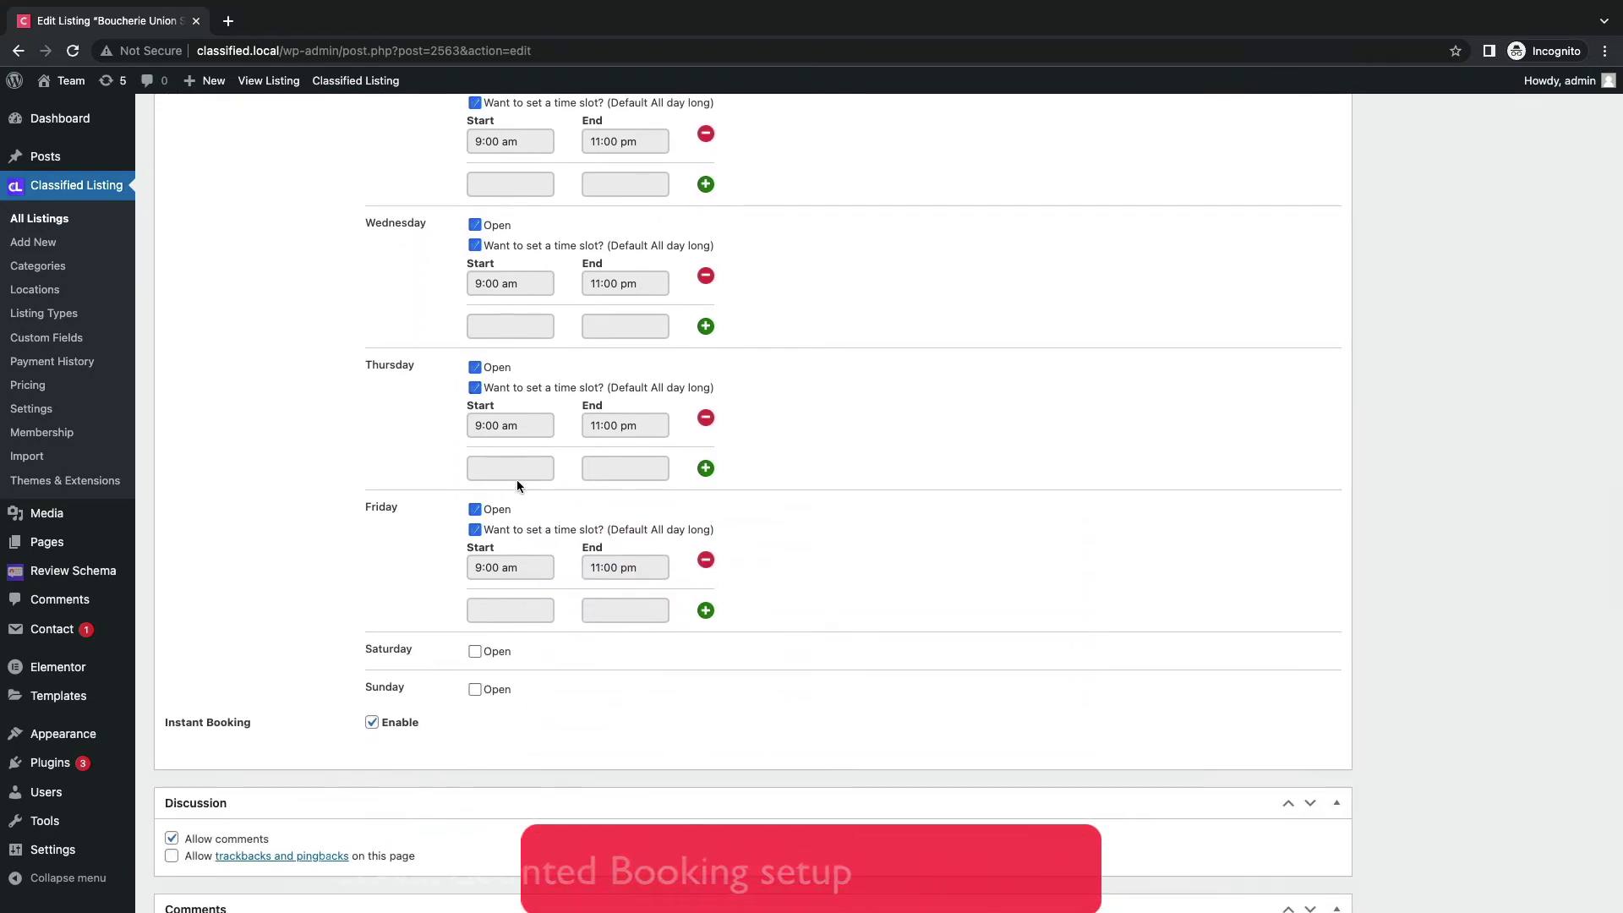
{"action": "scroll", "coordinate": [516, 479], "scroll_direction": "down", "scroll_amount": 4}
{"action": "scroll", "coordinate": [541, 469], "scroll_direction": "down", "scroll_amount": 3}
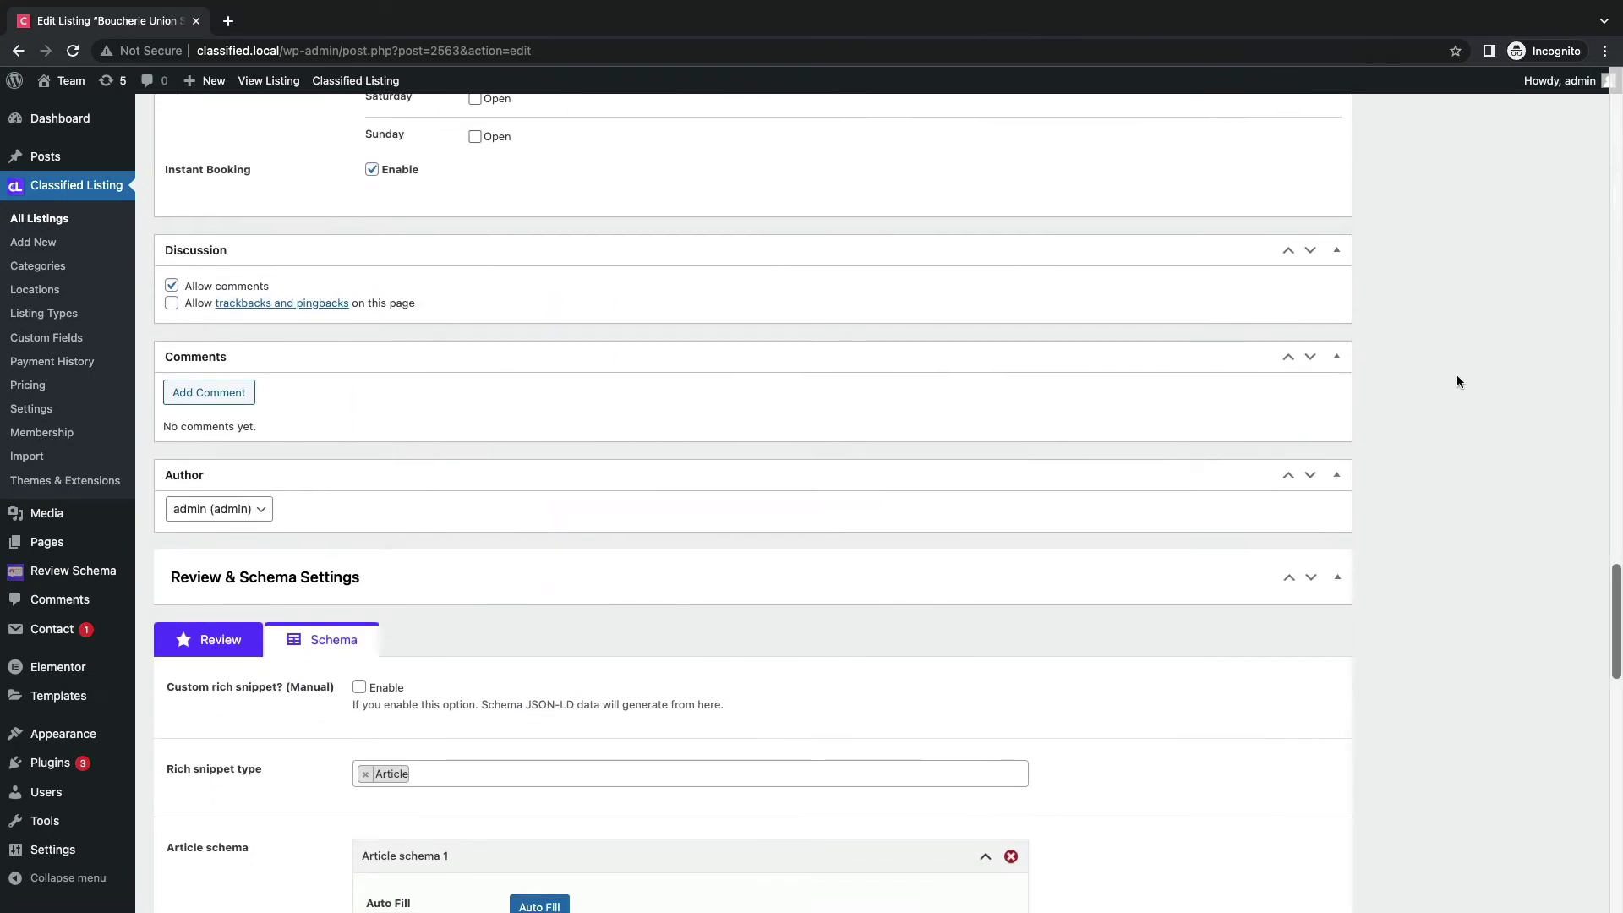
{"action": "scroll", "coordinate": [1494, 369], "scroll_direction": "up", "scroll_amount": 15}
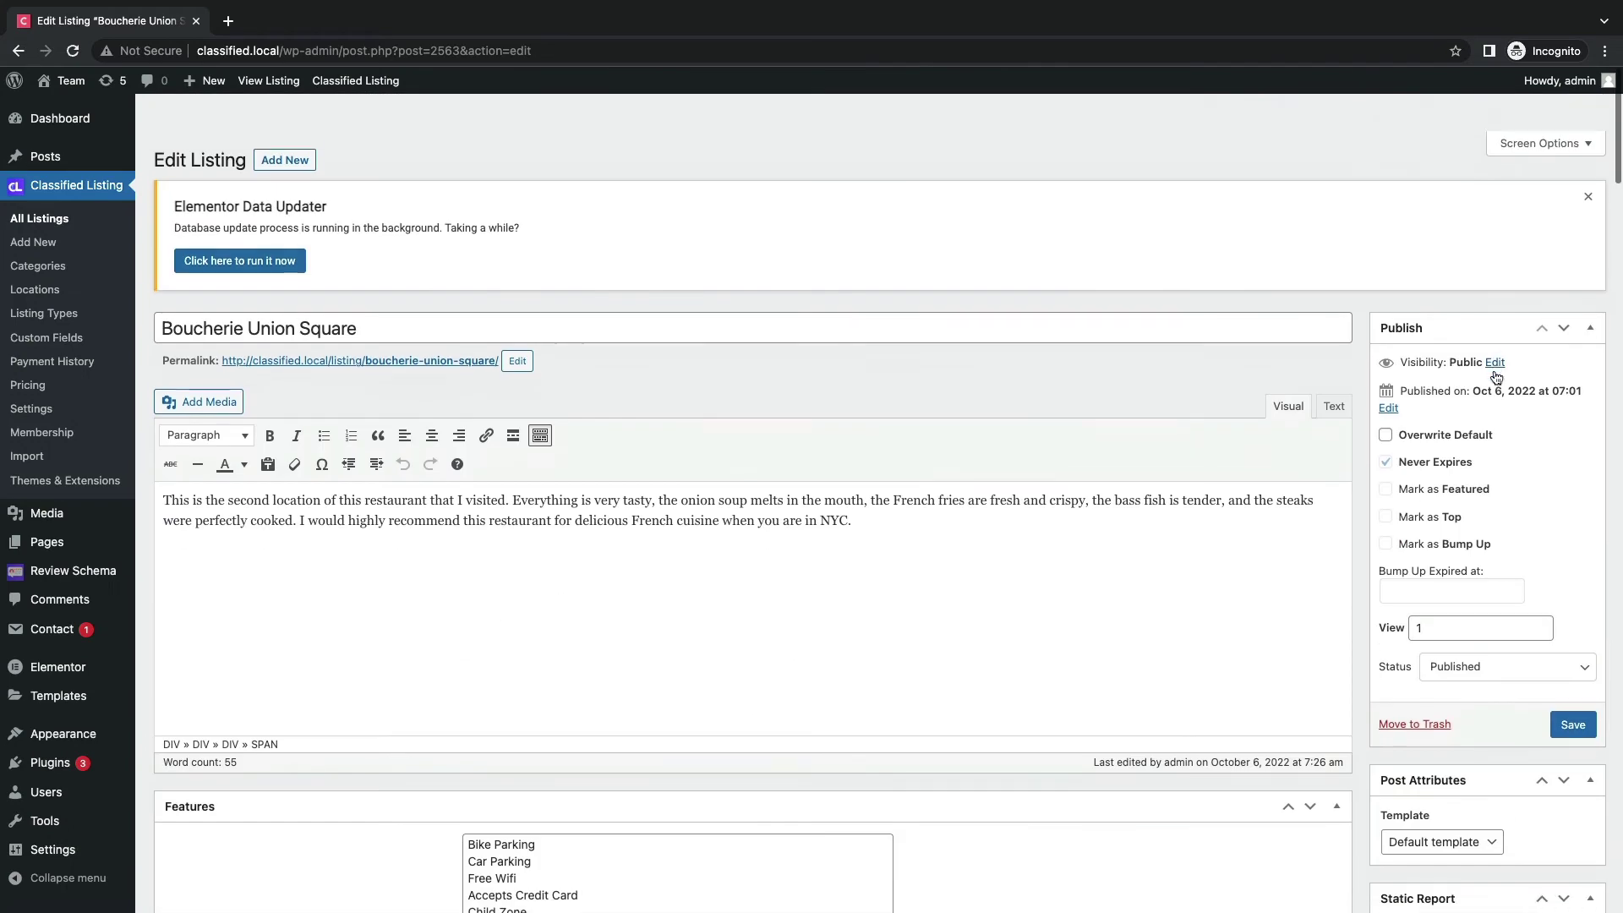
{"action": "scroll", "coordinate": [1494, 368], "scroll_direction": "down", "scroll_amount": 3}
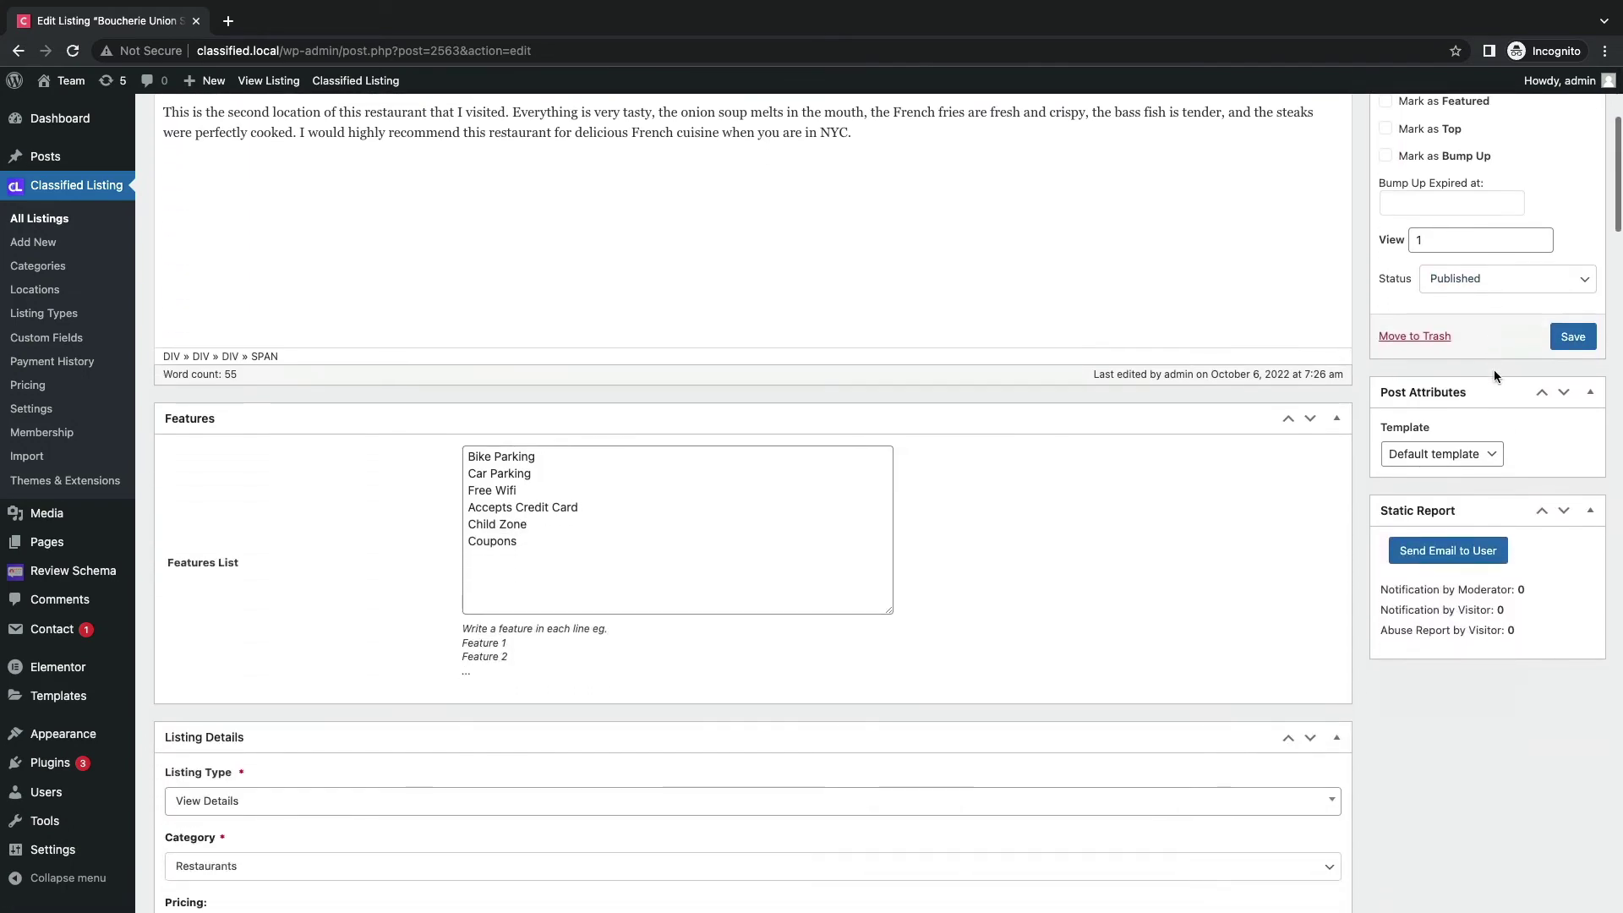
{"action": "left_click", "coordinate": [1564, 337]}
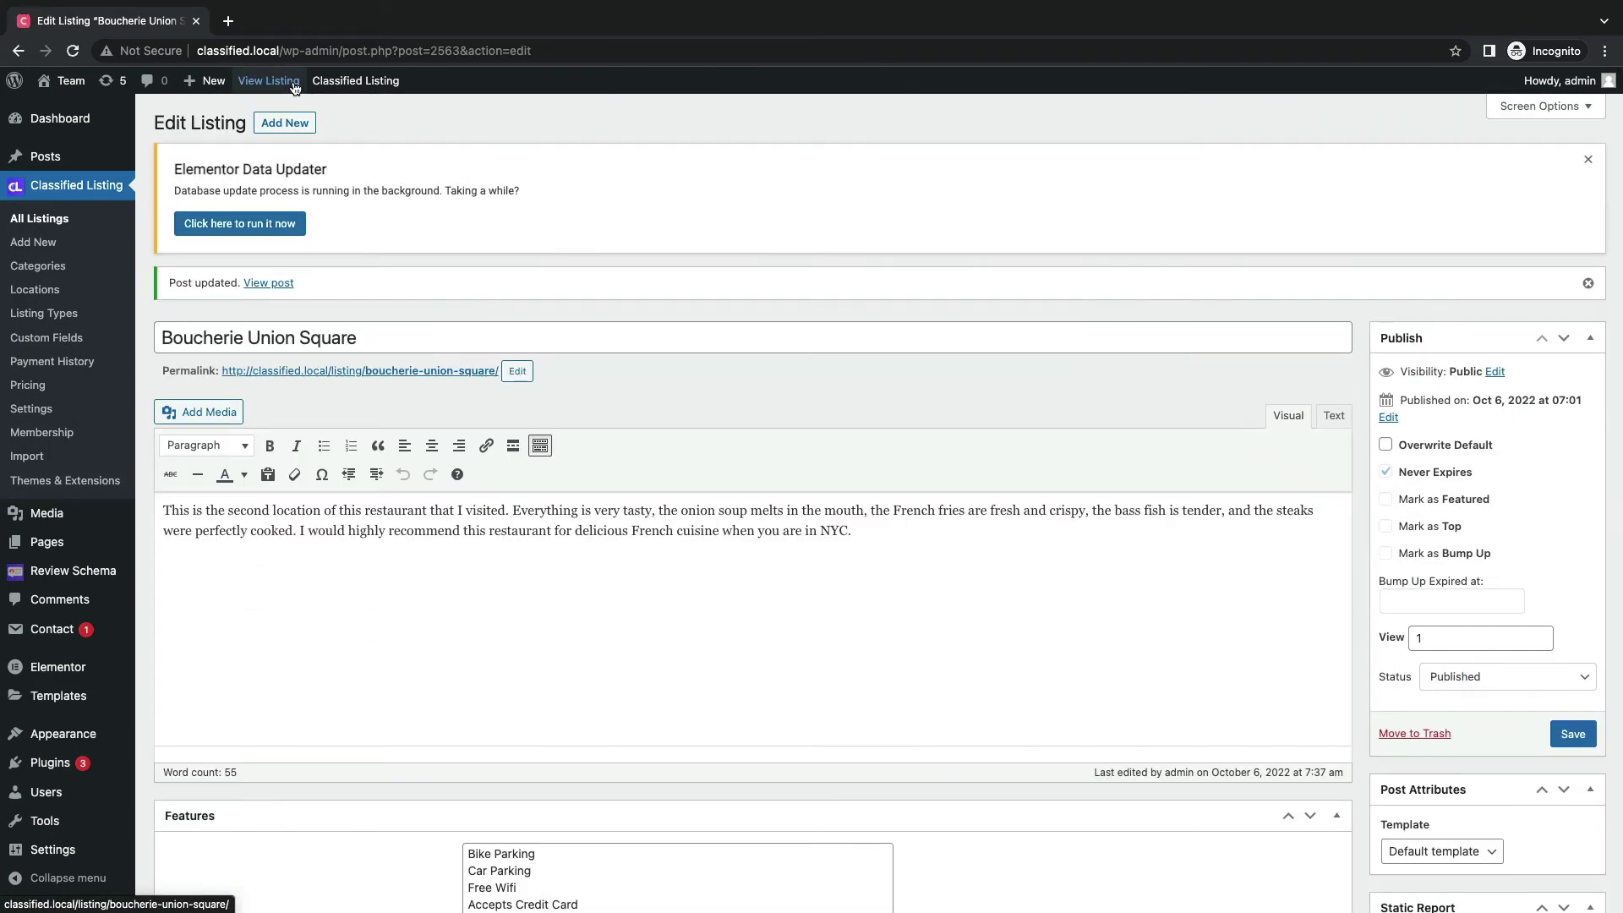
View the public Boucherie Union Square page and choose the booking date 2022-10-17 with the 11:00 am - 12:00 pm time slot.
{"action": "left_click", "coordinate": [292, 83]}
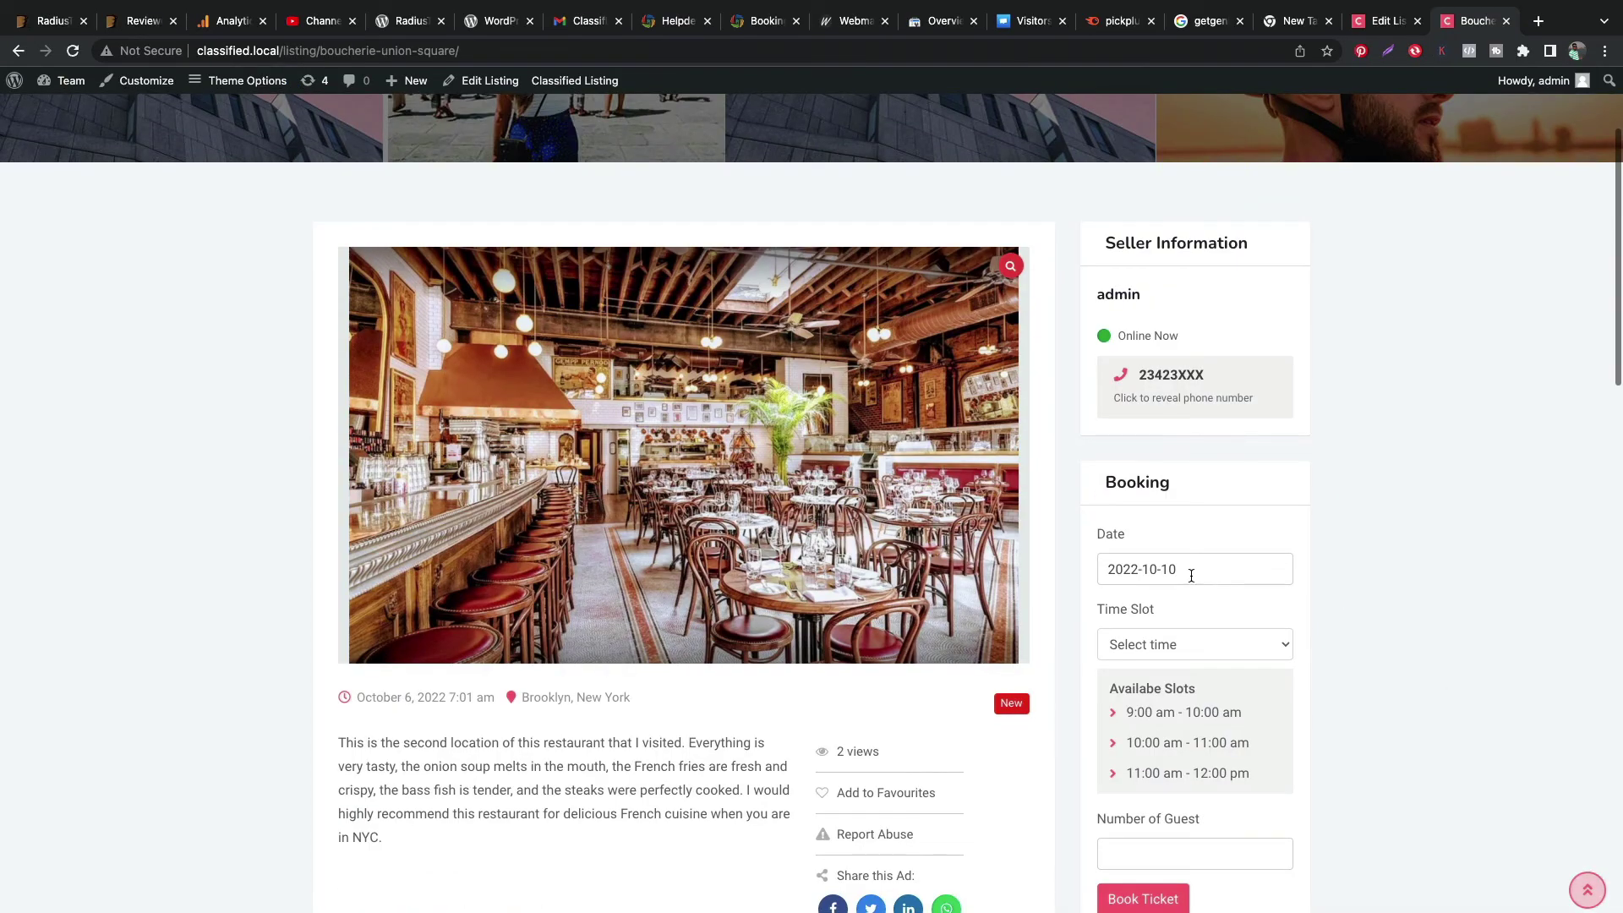
{"action": "left_click", "coordinate": [1191, 576]}
{"action": "left_click", "coordinate": [1116, 760]}
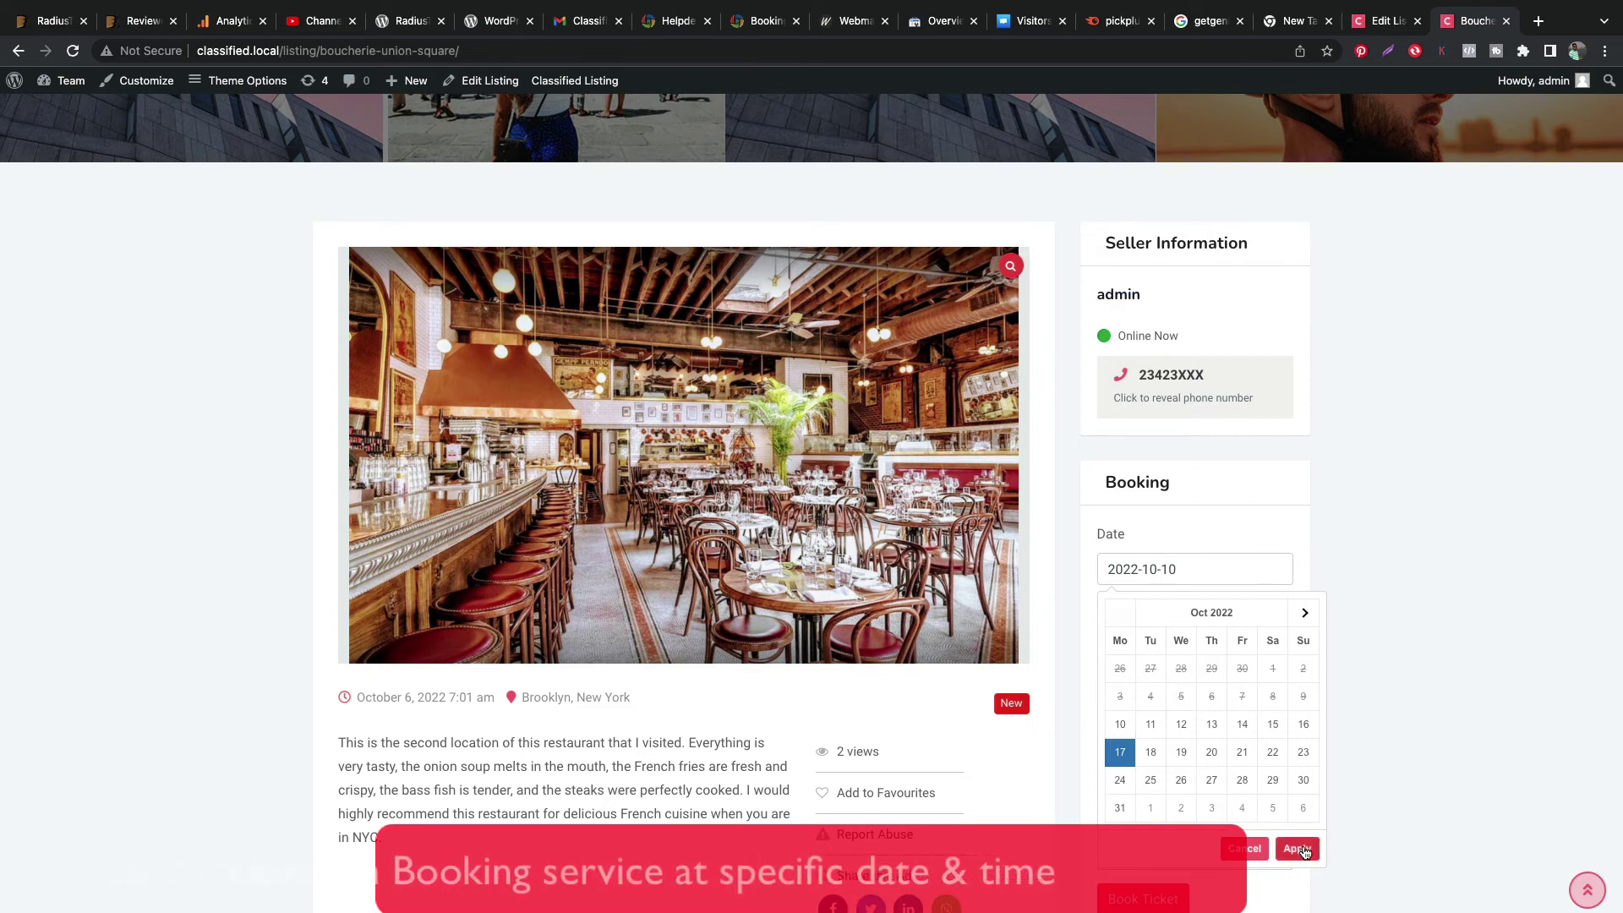
{"action": "left_click", "coordinate": [1349, 799]}
{"action": "left_click", "coordinate": [1226, 645]}
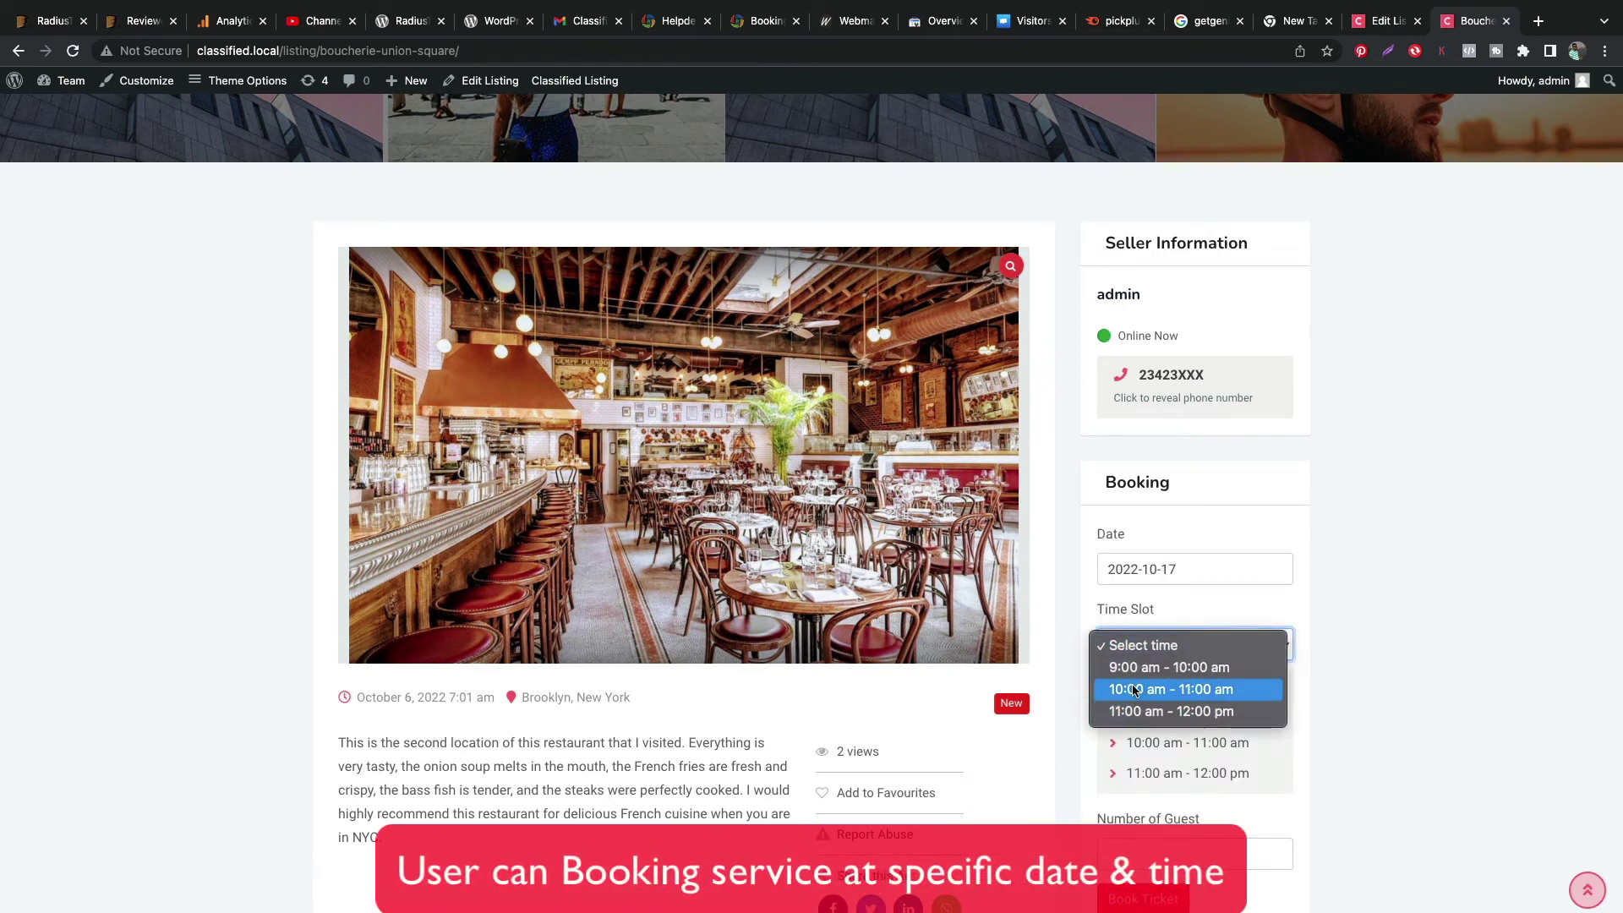
{"action": "left_click", "coordinate": [1125, 712]}
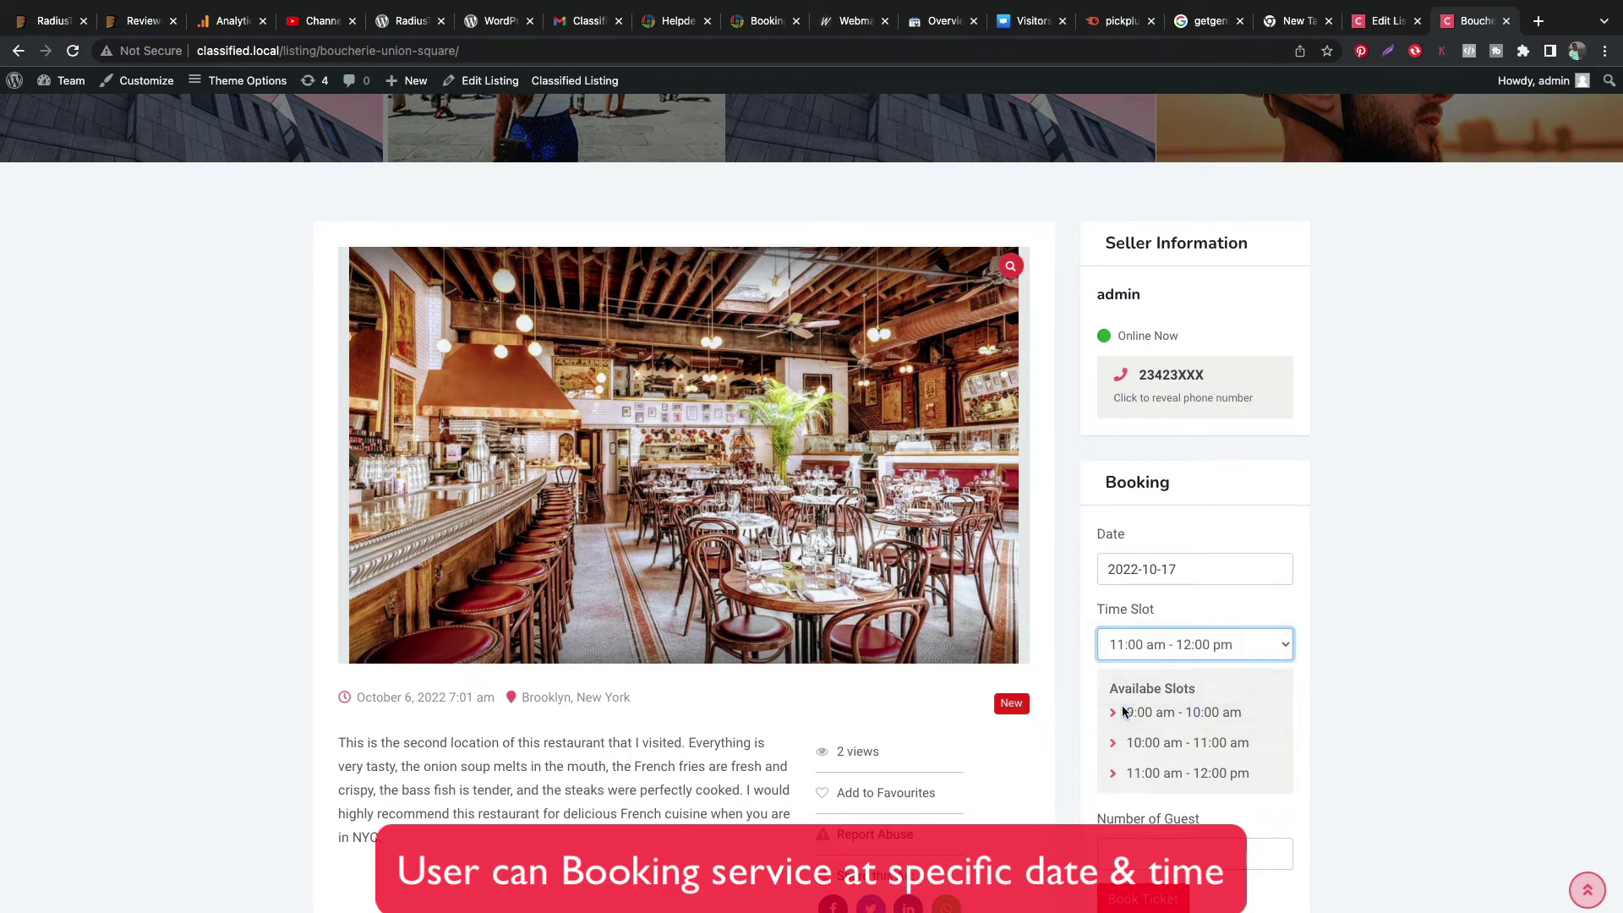
Set the number of guests to 5 and start the ticket booking for Boucherie Union Square.
{"action": "scroll", "coordinate": [1294, 743], "scroll_direction": "down", "scroll_amount": 4}
{"action": "left_click", "coordinate": [1252, 562]}
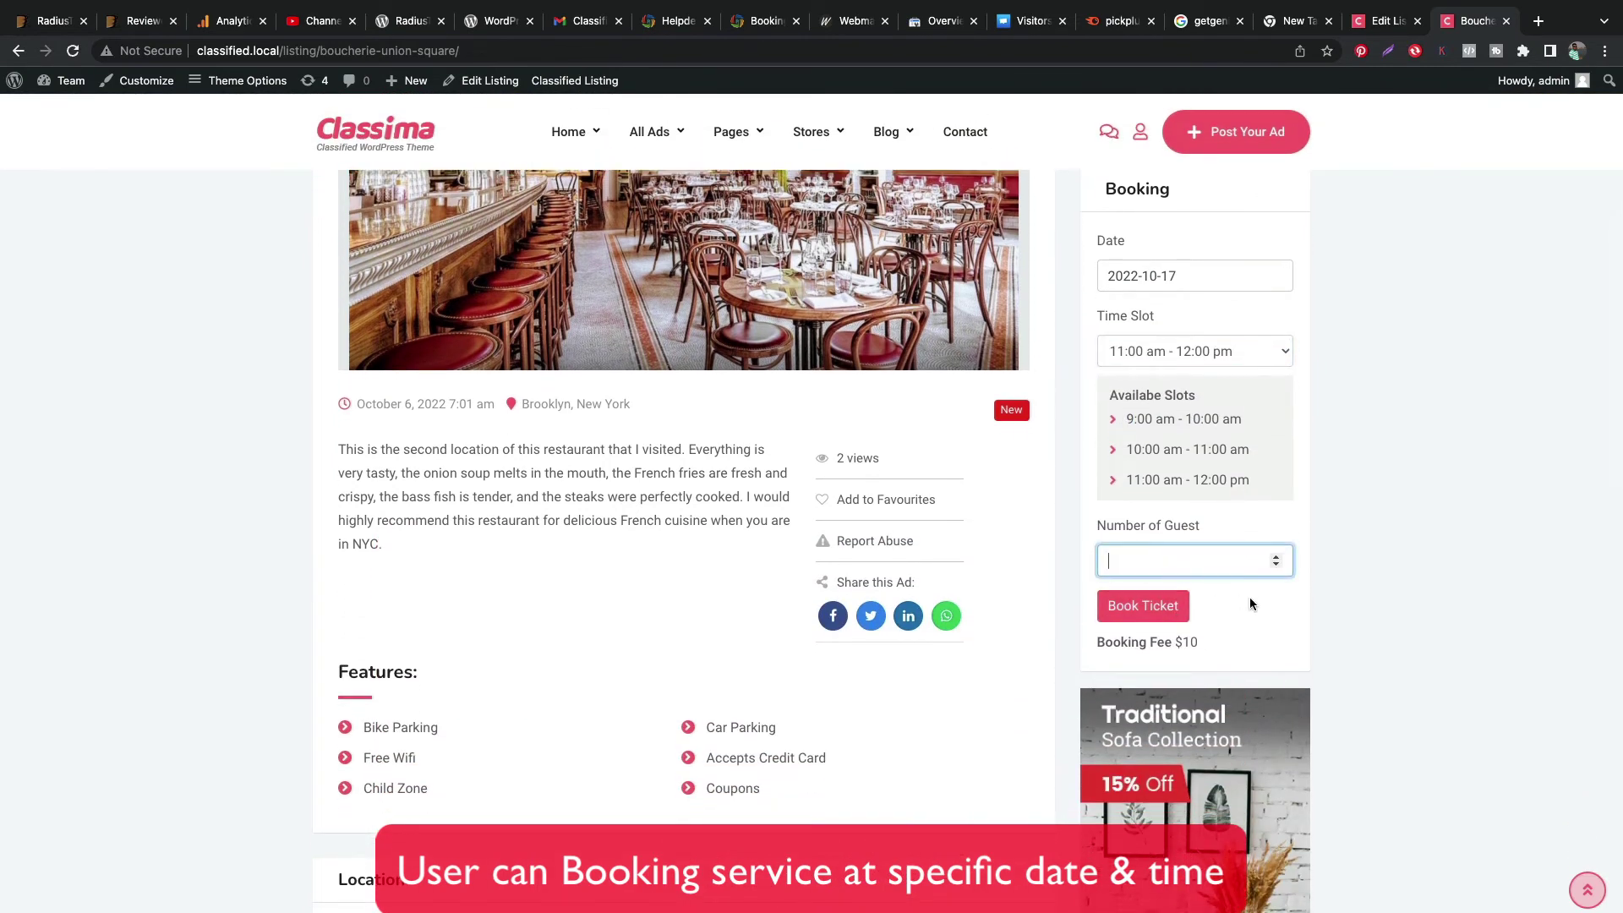
{"action": "type", "text": "5"}
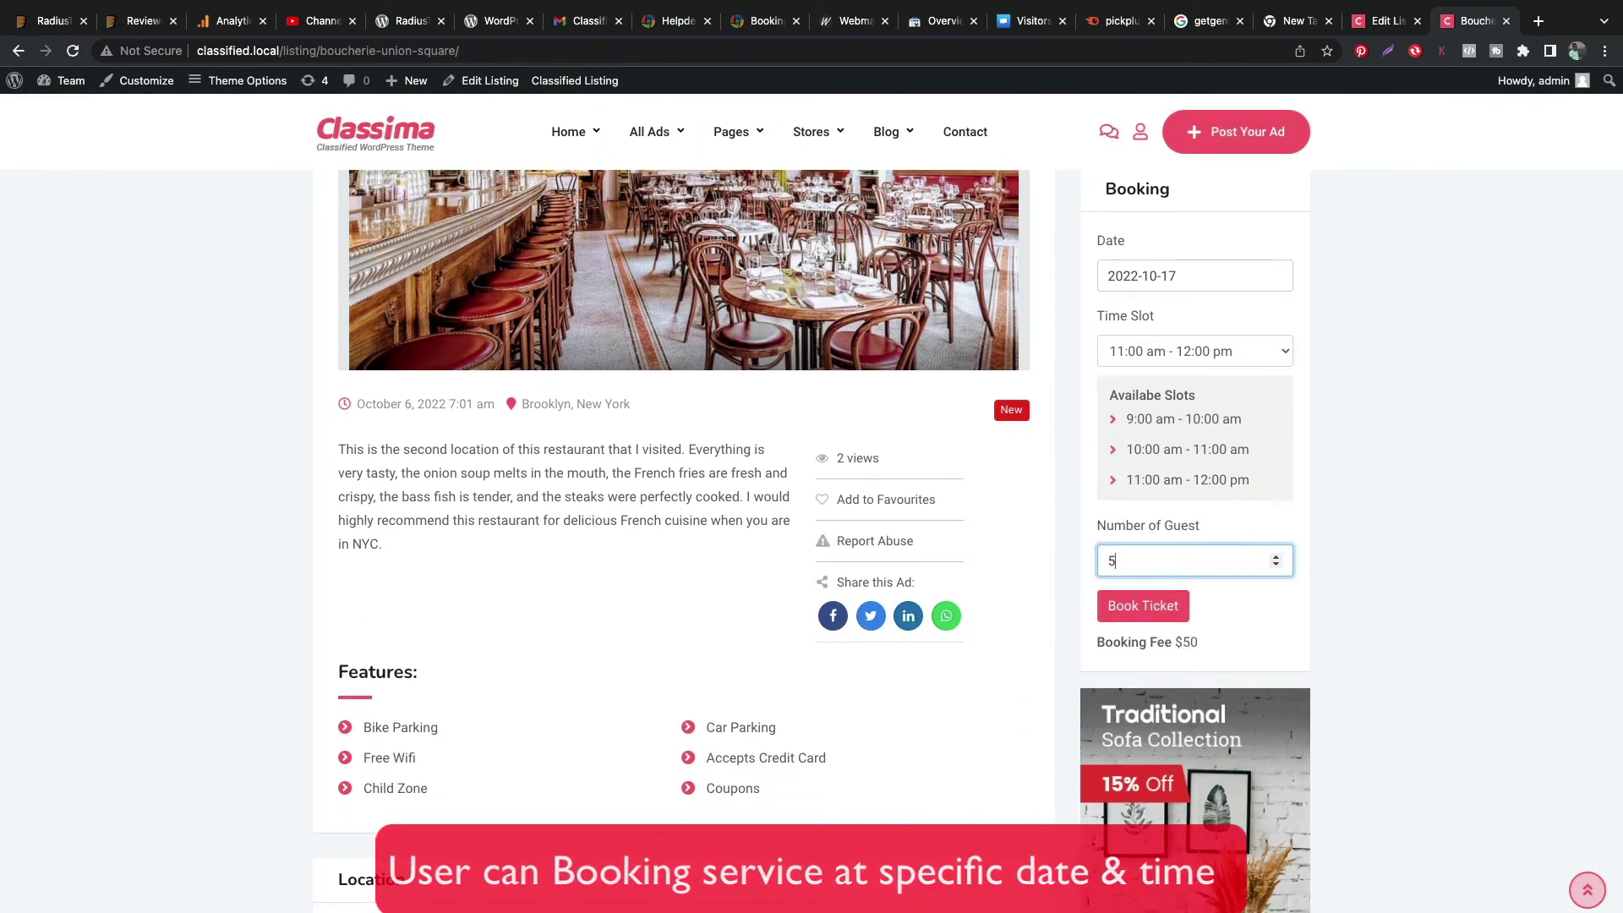
{"action": "left_click", "coordinate": [1192, 614]}
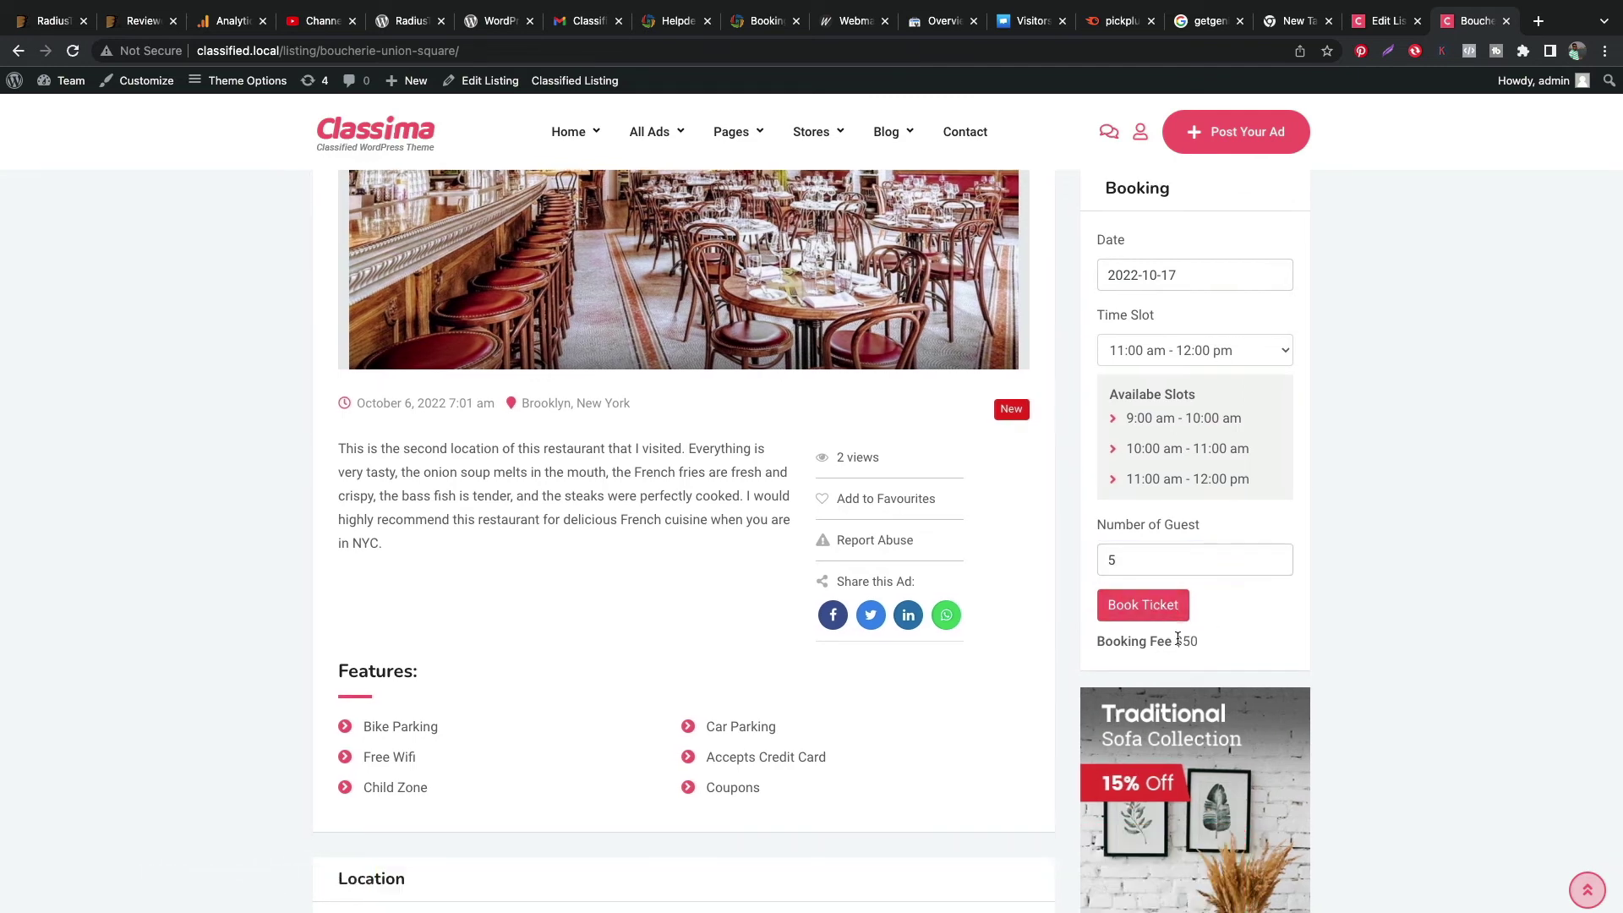
{"action": "left_click", "coordinate": [1153, 605]}
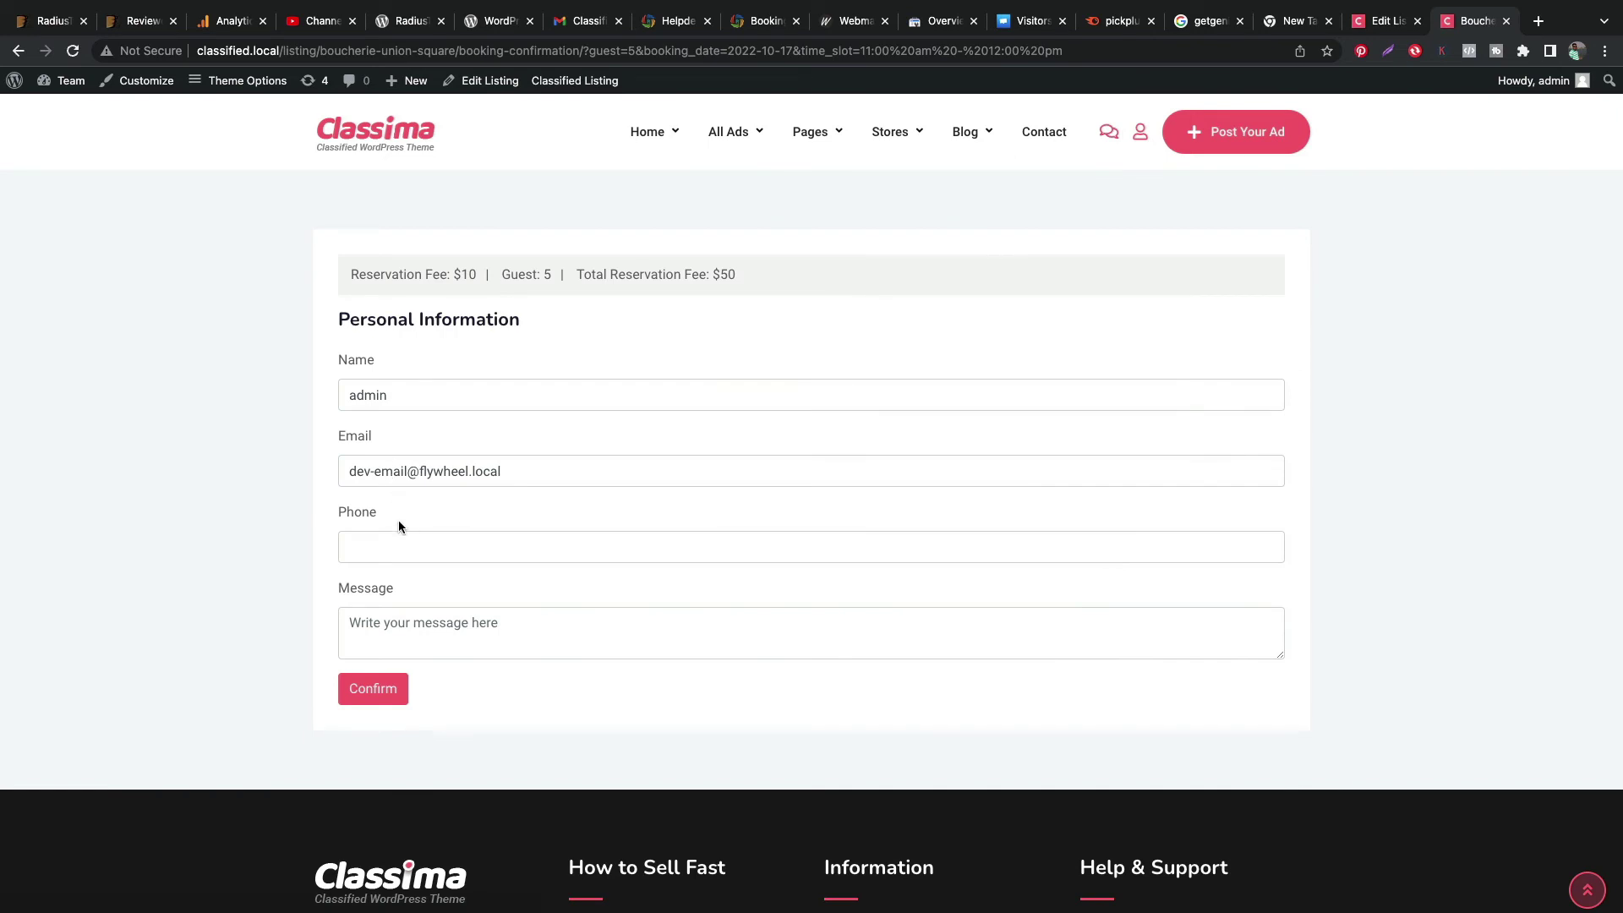
Fill in the phone number, enter the message "Booking for 5 guest", and confirm the Boucherie Union Square booking.
{"action": "left_click", "coordinate": [378, 542]}
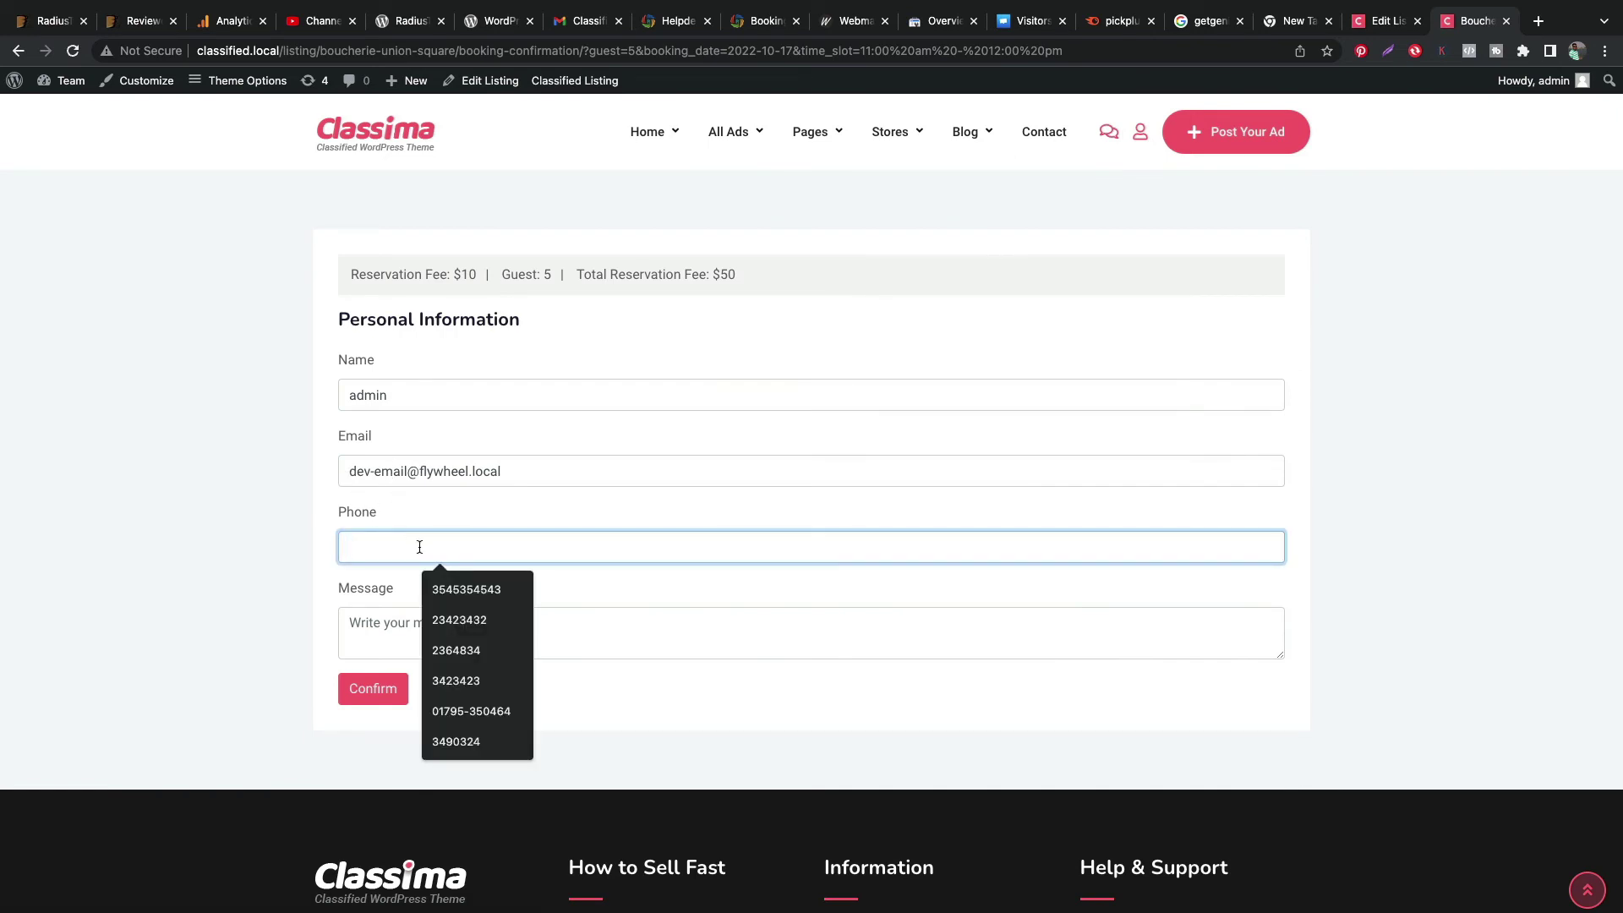
{"action": "left_click", "coordinate": [456, 651]}
{"action": "left_click", "coordinate": [394, 631]}
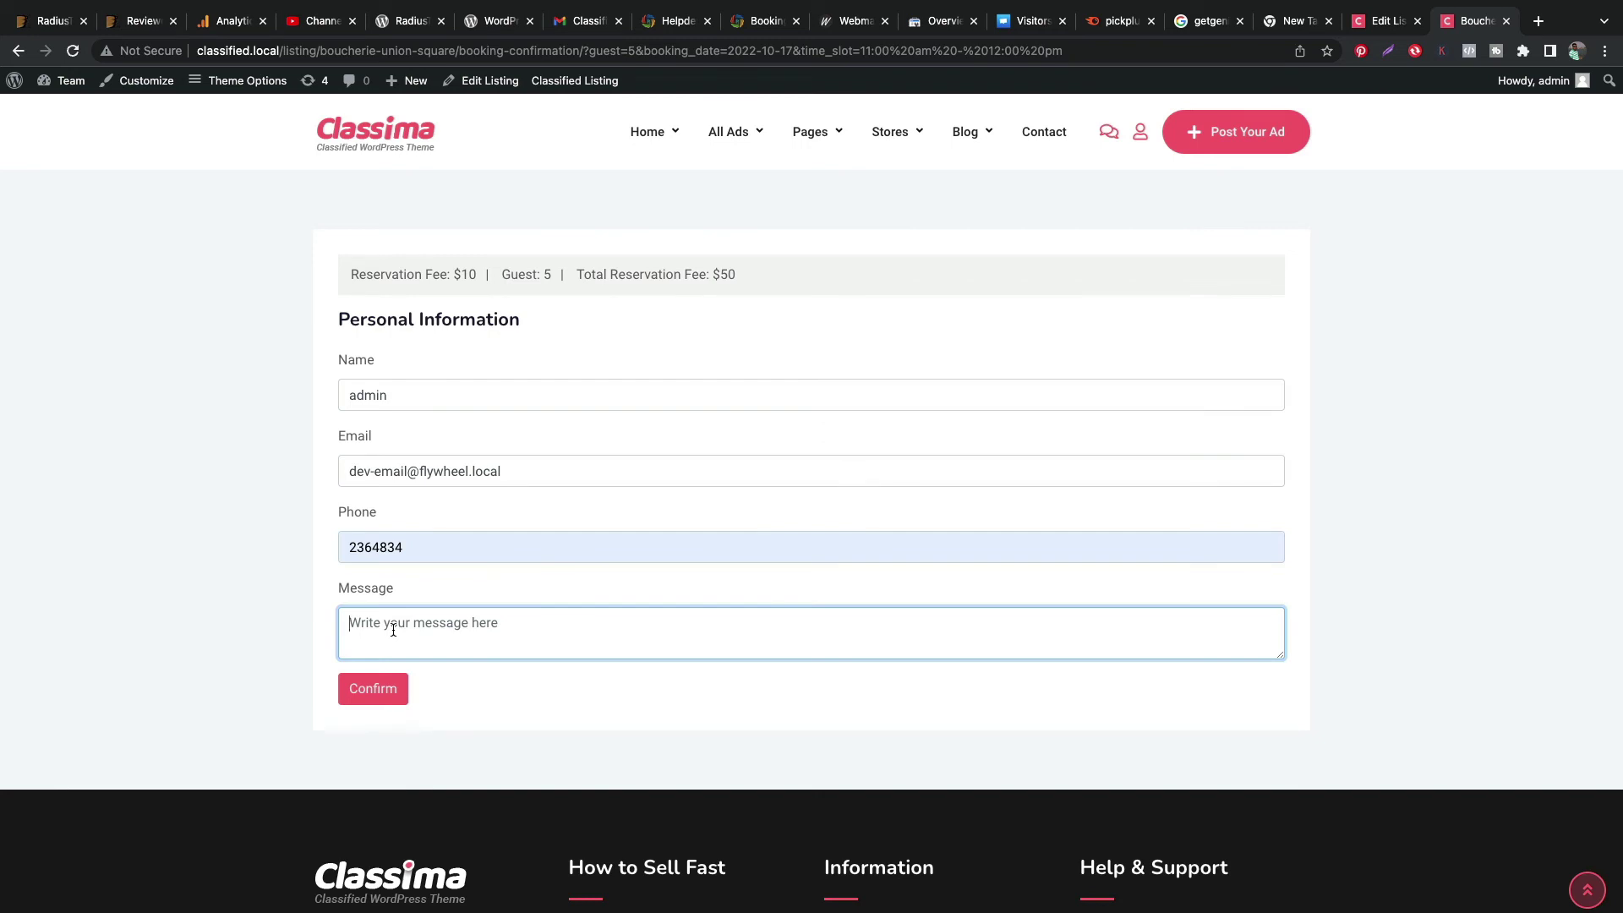
{"action": "type", "text": "Booking f"}
{"action": "type", "text": "or 5 g"}
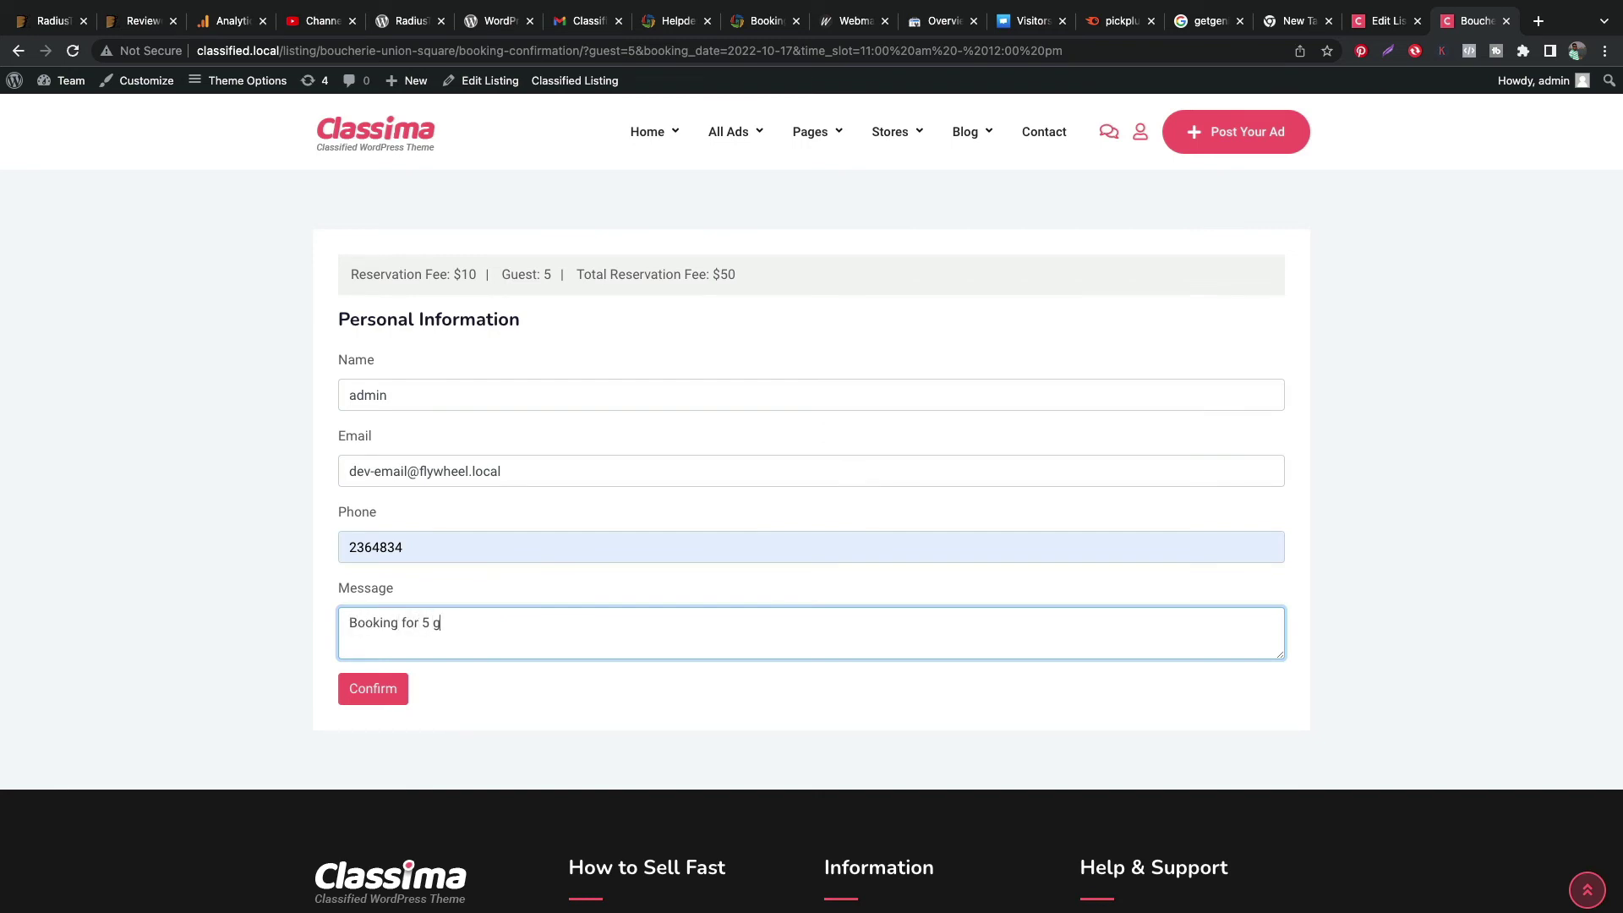
{"action": "type", "text": "uest"}
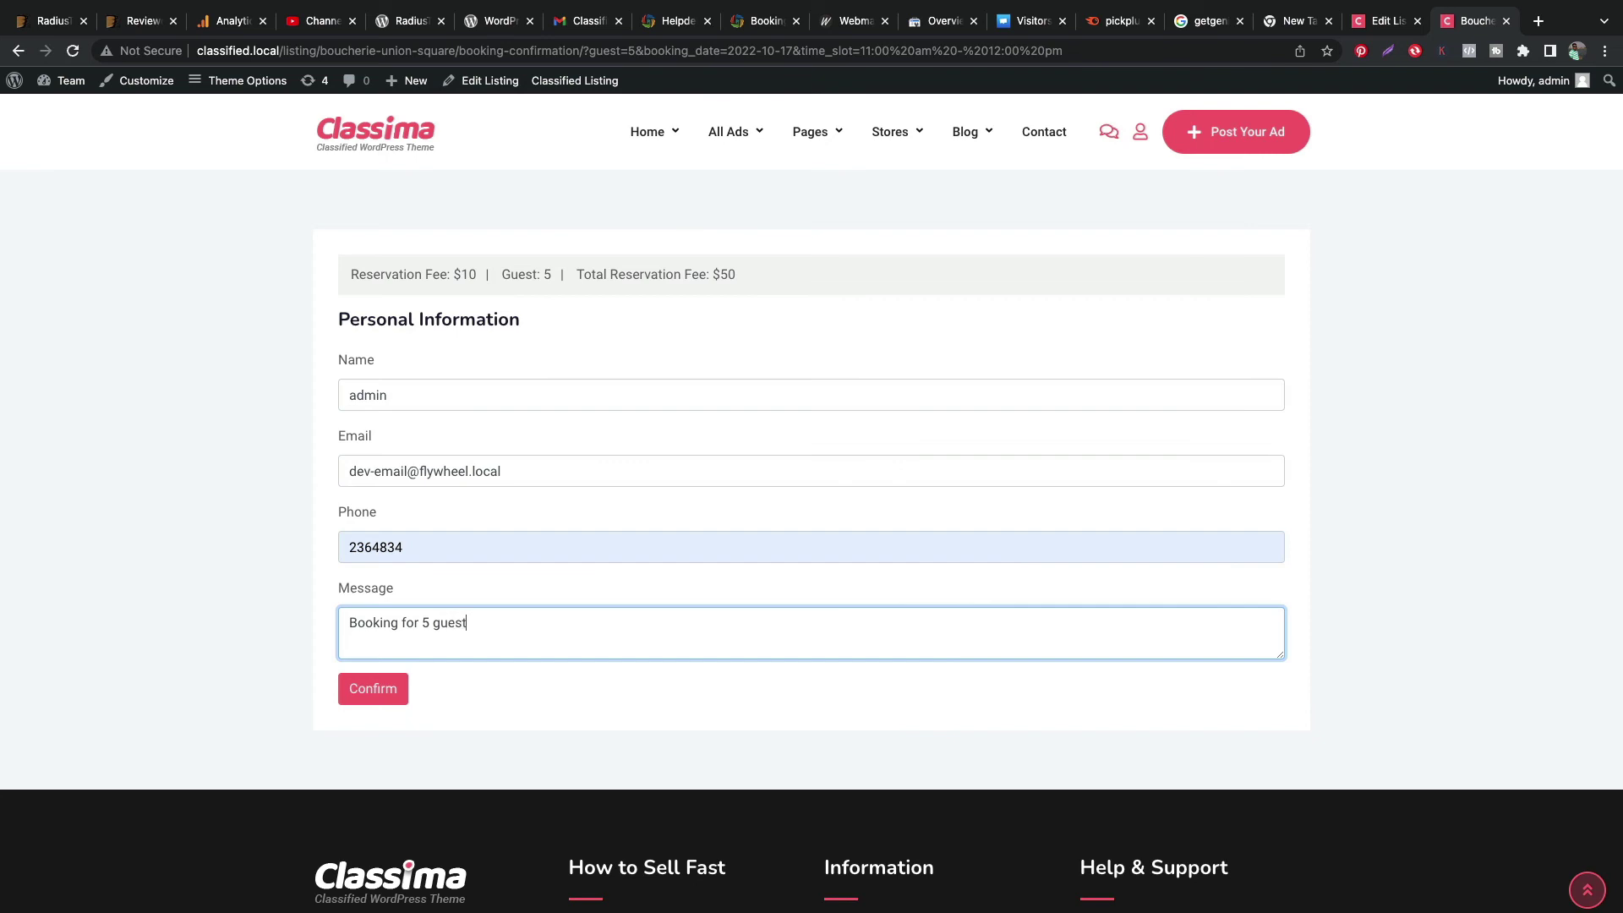
{"action": "left_click", "coordinate": [366, 692]}
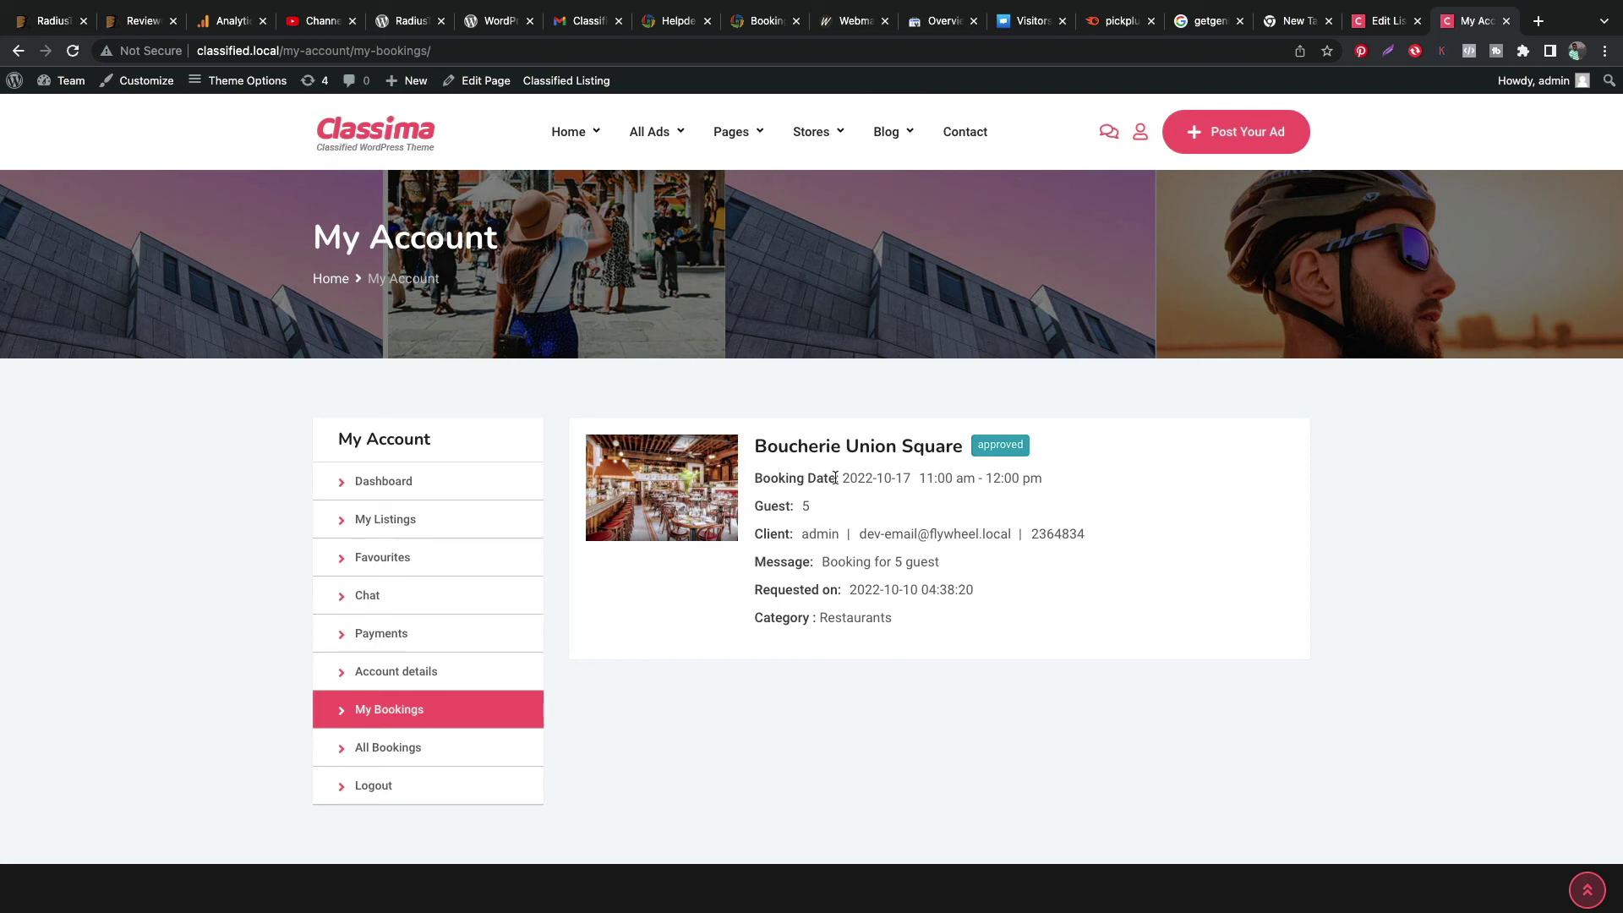
Review the Boucherie Union Square booking in My Bookings, checking its date, guests, client details, message, request time and category.
{"action": "left_click_drag", "start_coordinate": [755, 478], "coordinate": [1057, 490]}
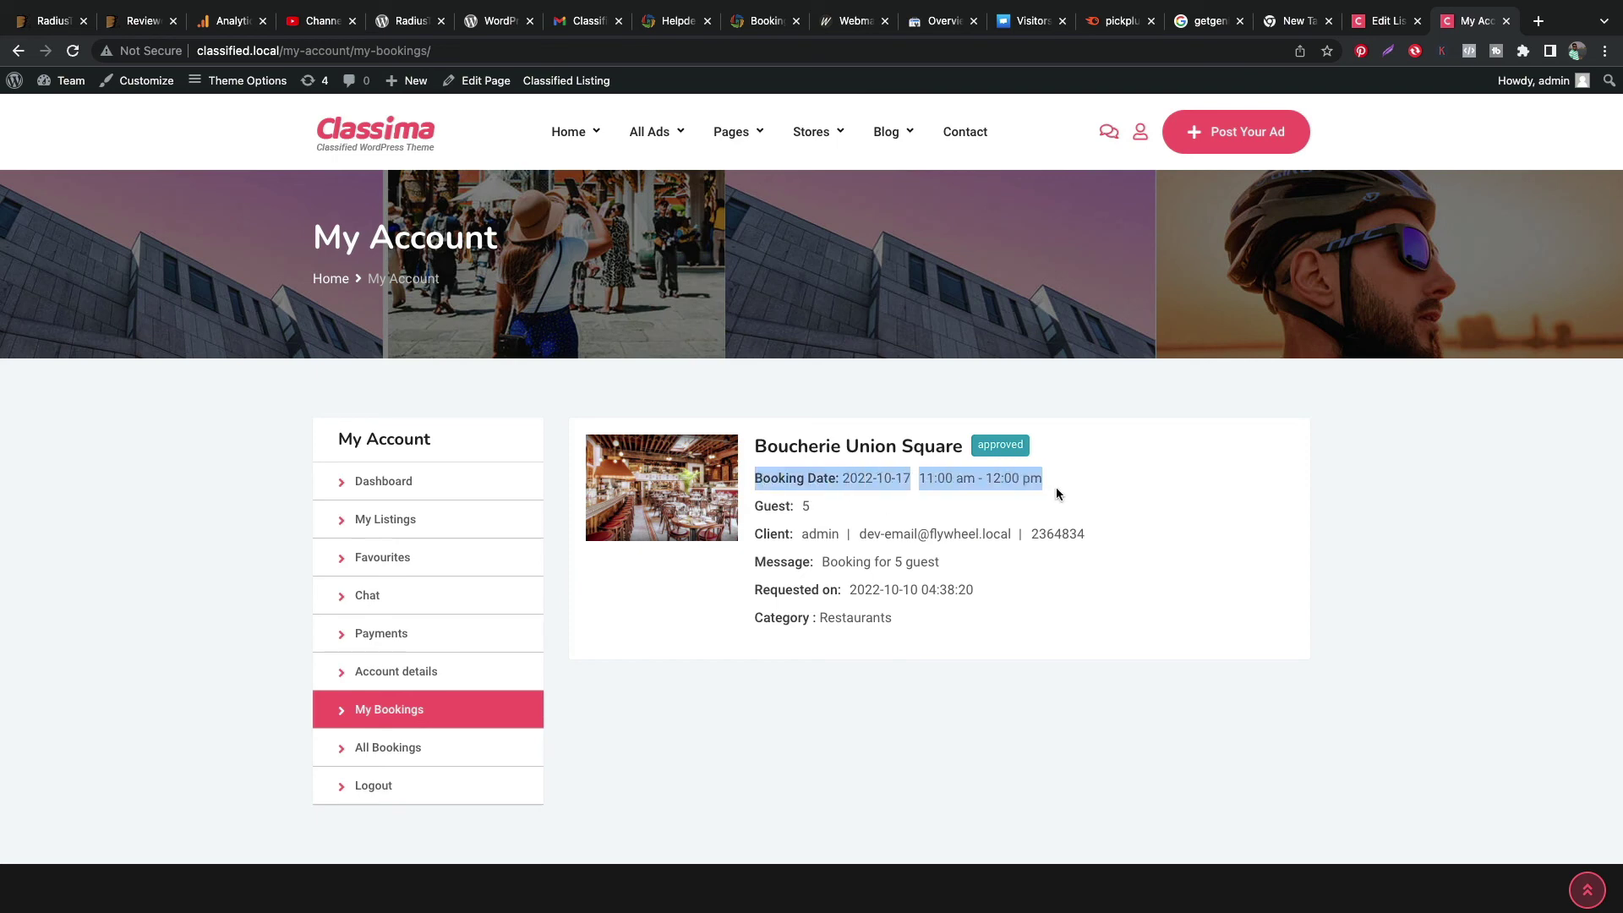
{"action": "left_click", "coordinate": [816, 505]}
{"action": "left_click_drag", "start_coordinate": [791, 506], "coordinate": [1110, 541]}
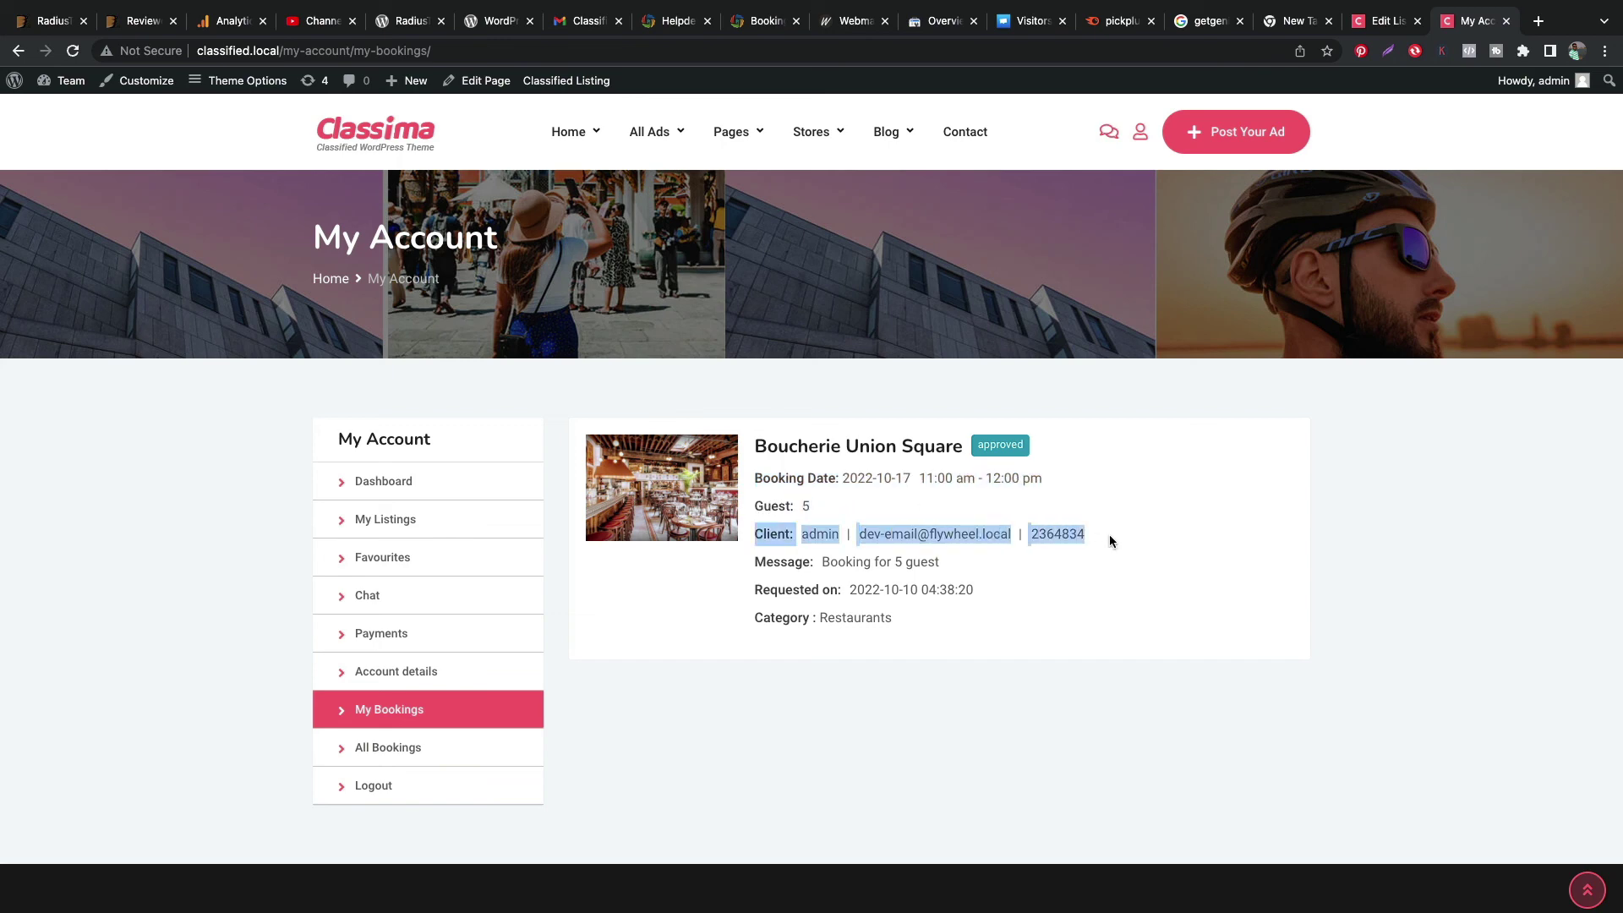
{"action": "left_click", "coordinate": [1109, 541]}
{"action": "triple_click", "coordinate": [860, 561]}
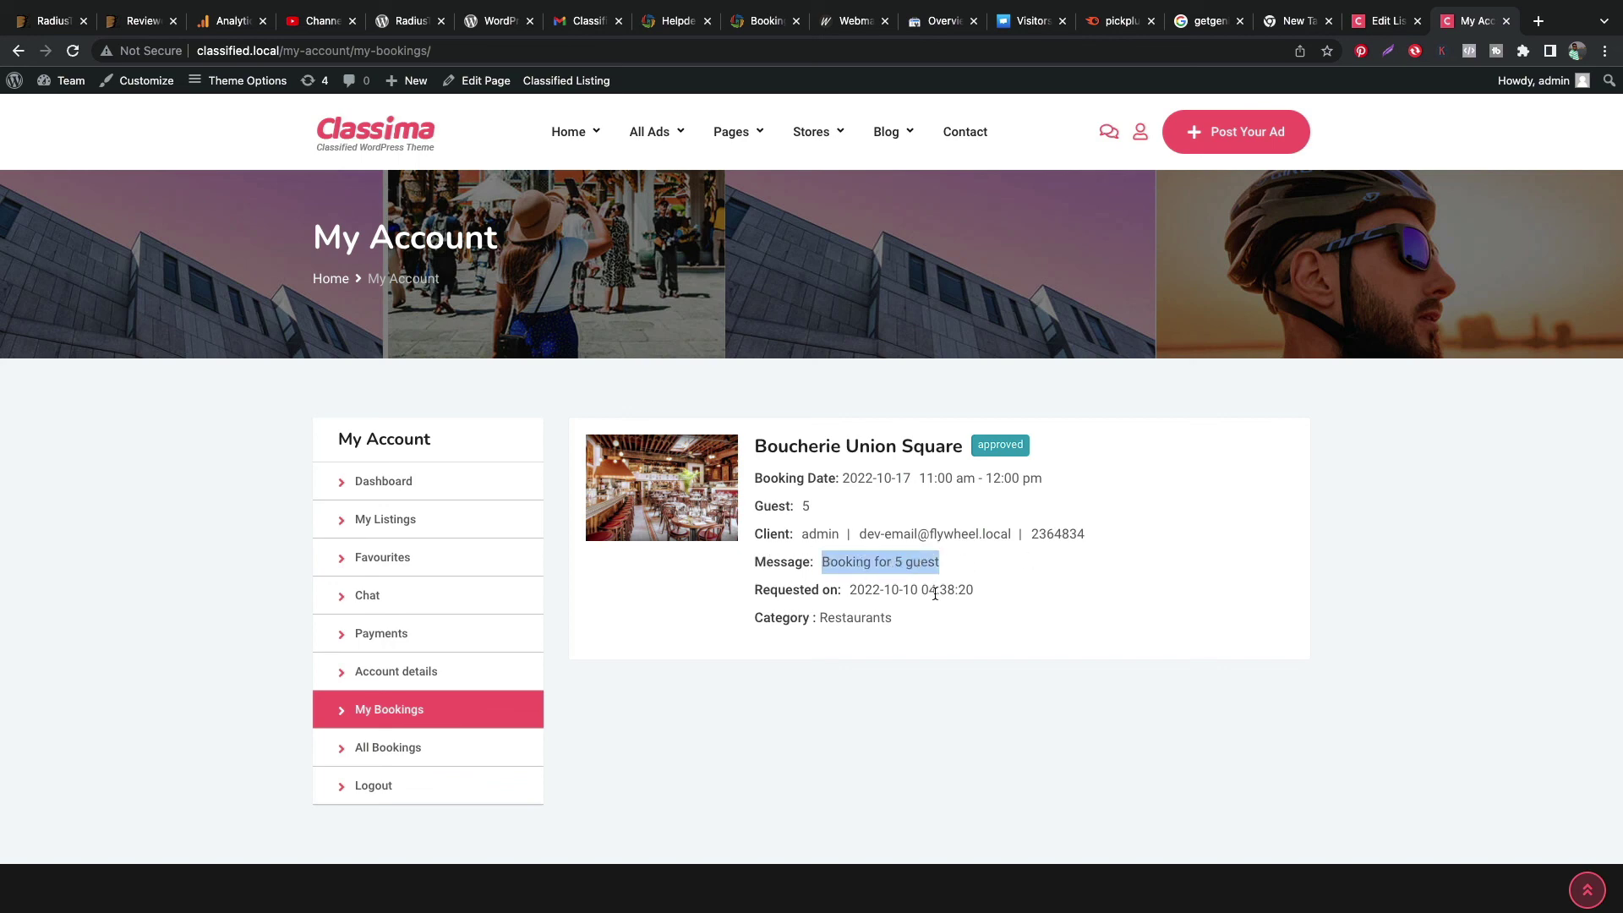
{"action": "triple_click", "coordinate": [892, 590]}
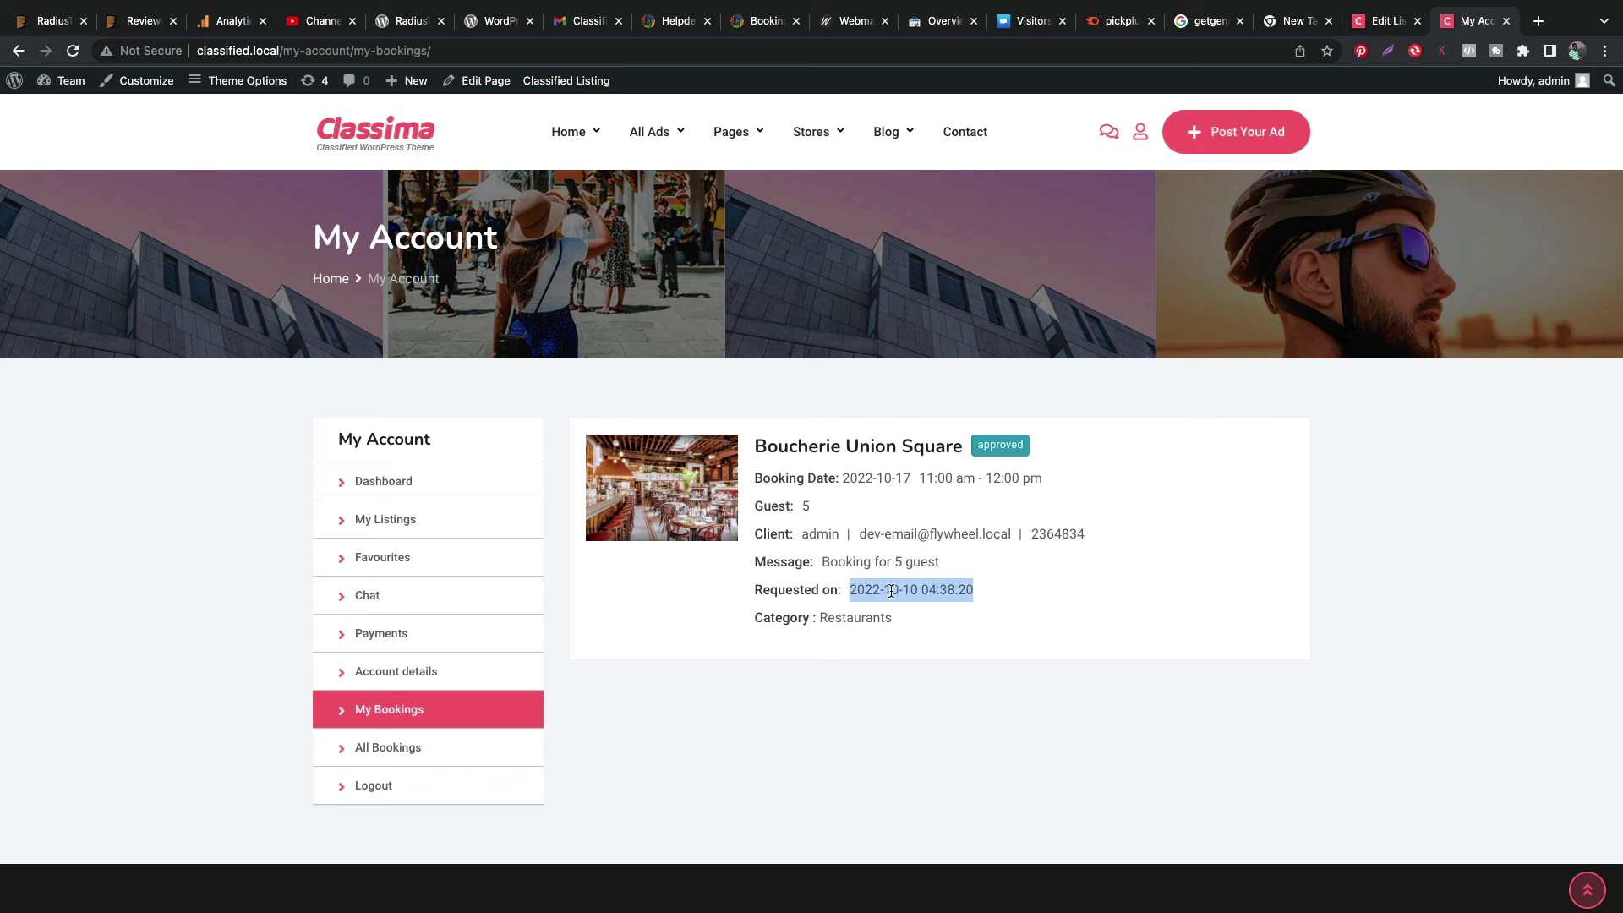
{"action": "left_click", "coordinate": [852, 621]}
{"action": "double_click", "coordinate": [857, 622]}
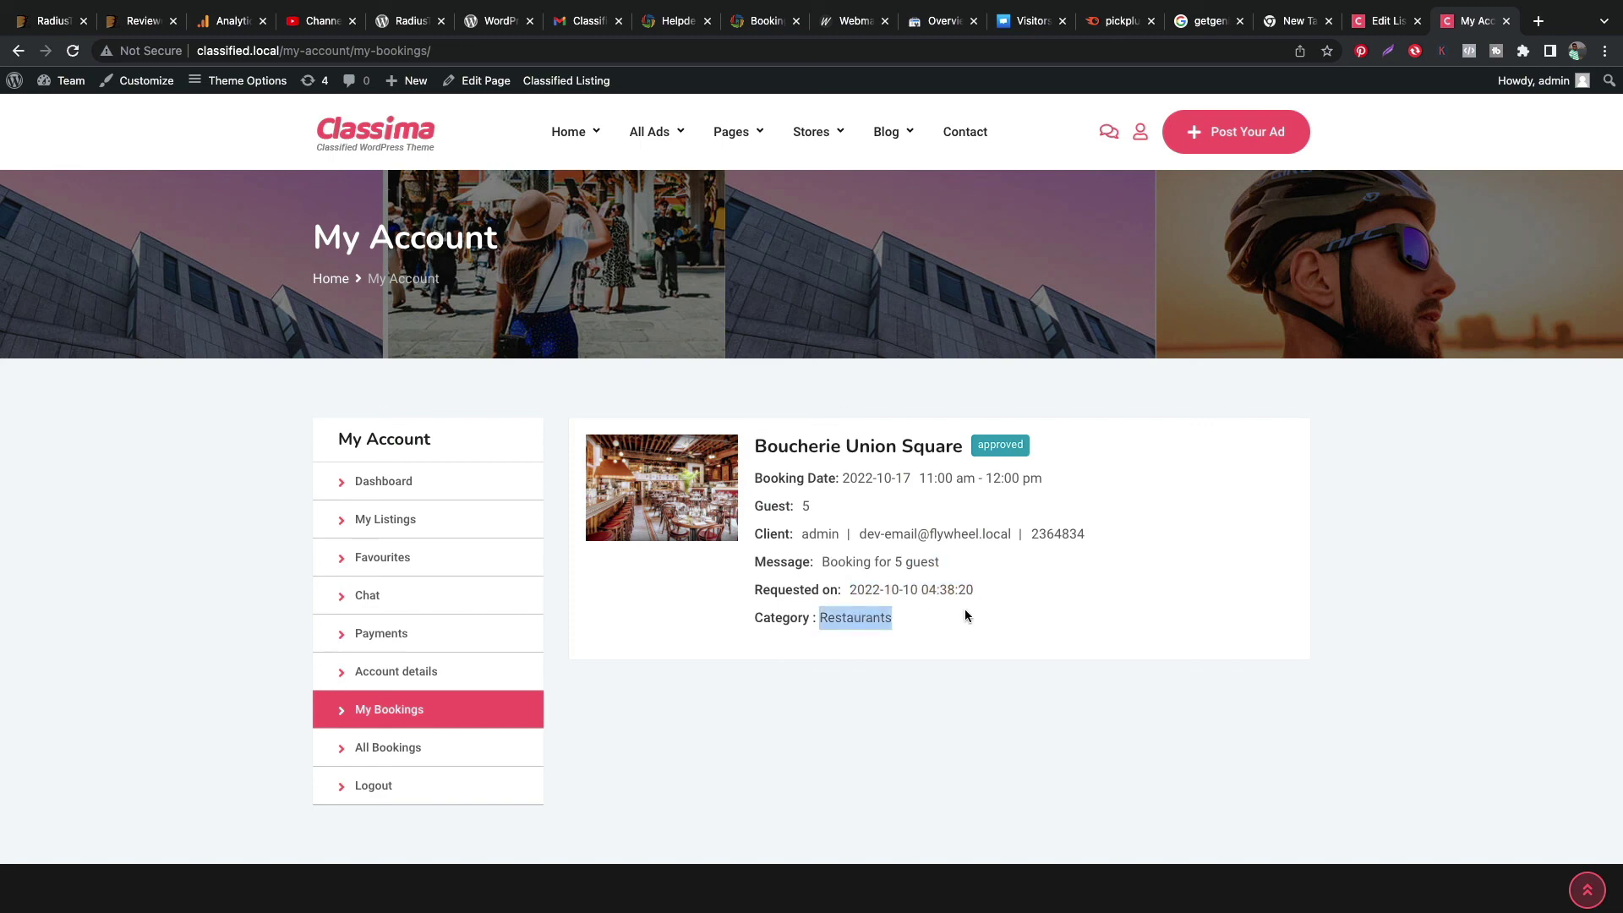
Open the All Bookings page of the account and look through the Boucherie Union Square and Moon Point bookings.
{"action": "left_click", "coordinate": [380, 750]}
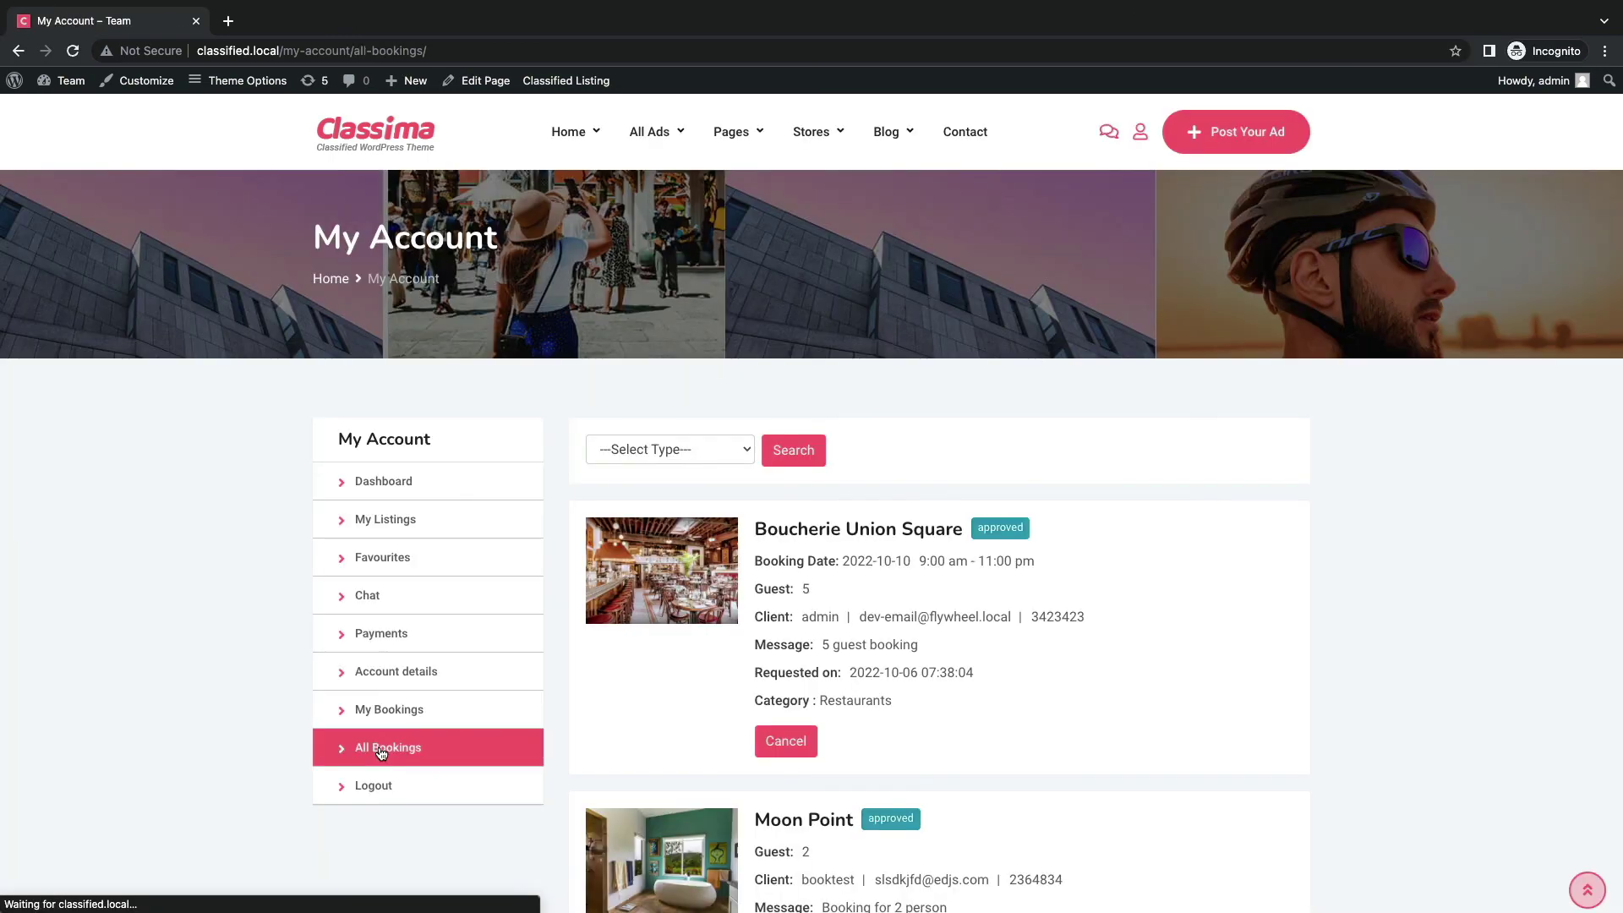
{"action": "scroll", "coordinate": [688, 596], "scroll_direction": "down", "scroll_amount": 4}
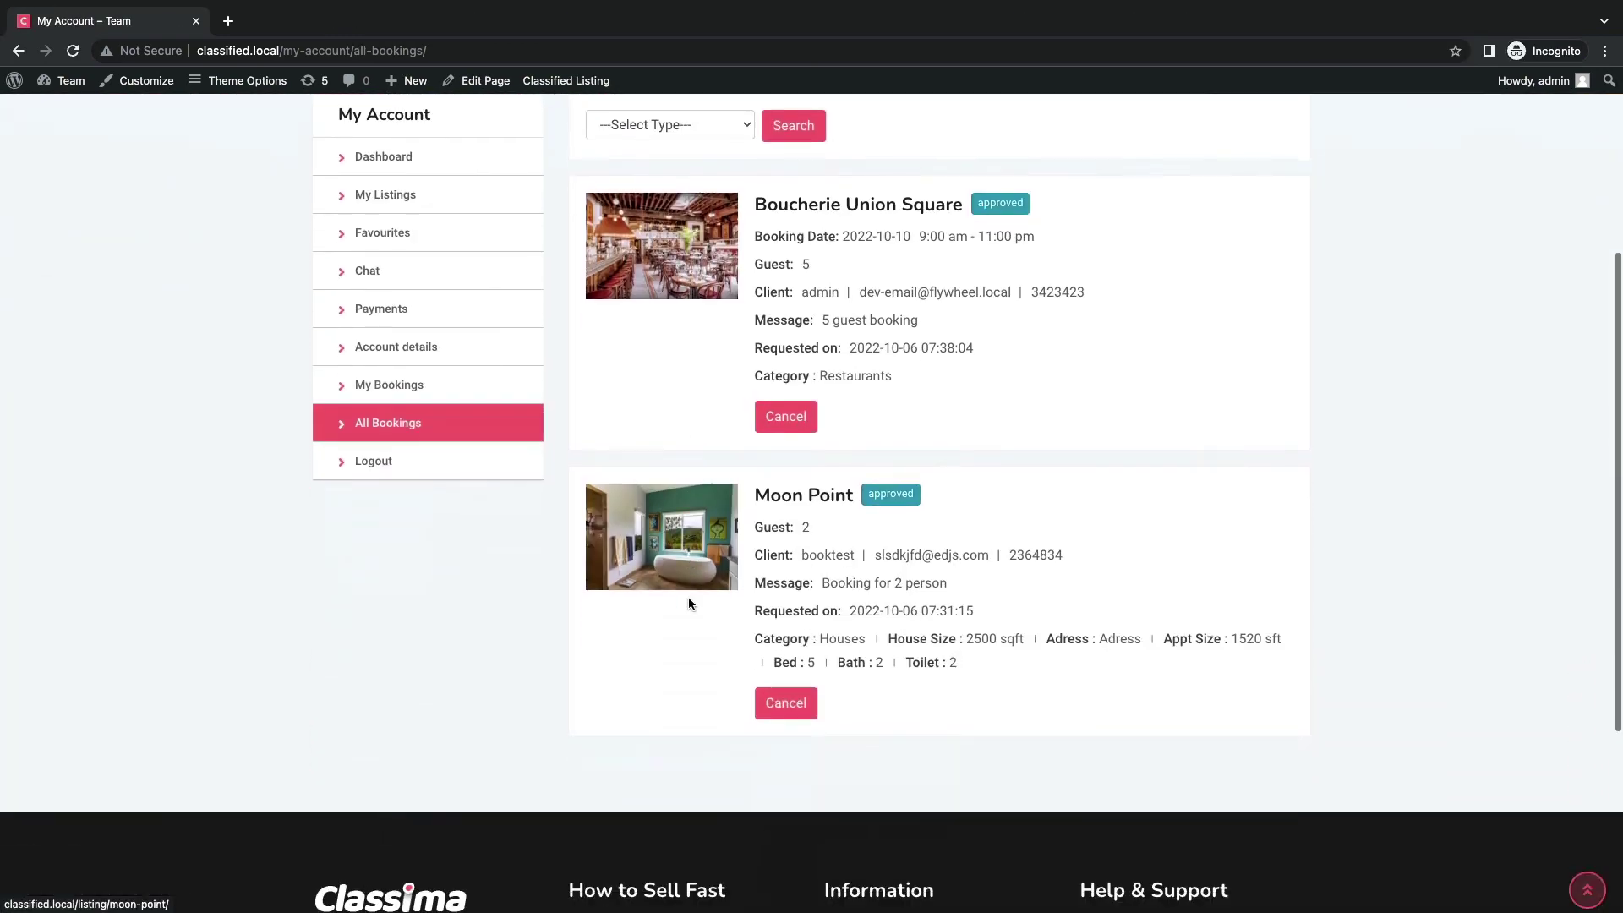
{"action": "scroll", "coordinate": [689, 597], "scroll_direction": "up", "scroll_amount": 4}
{"action": "scroll", "coordinate": [689, 506], "scroll_direction": "up", "scroll_amount": 1}
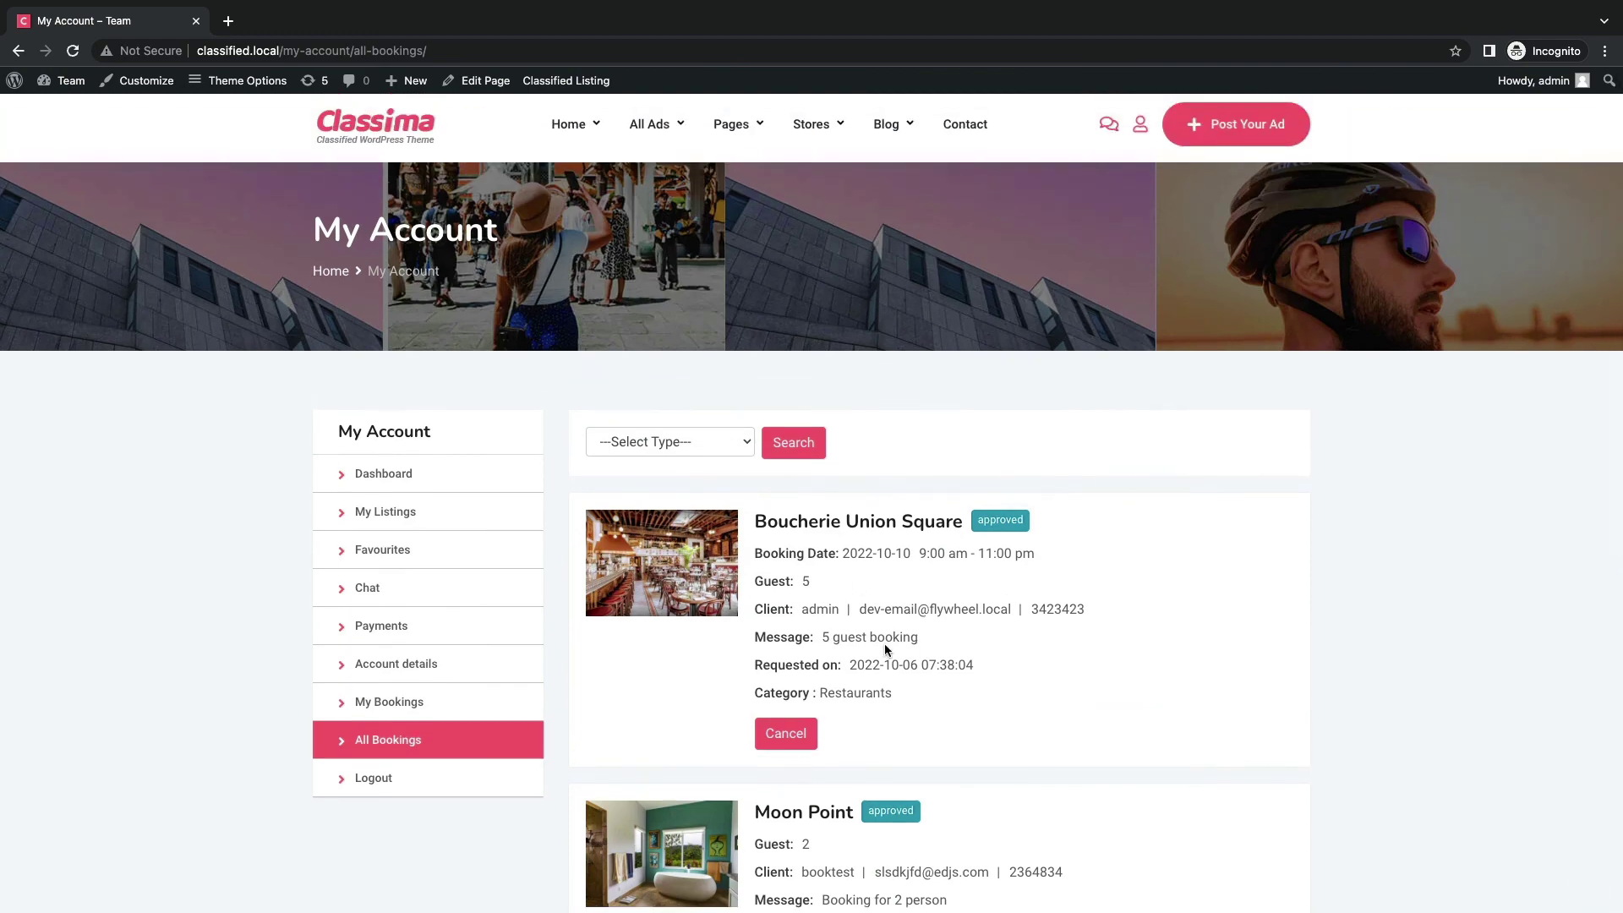